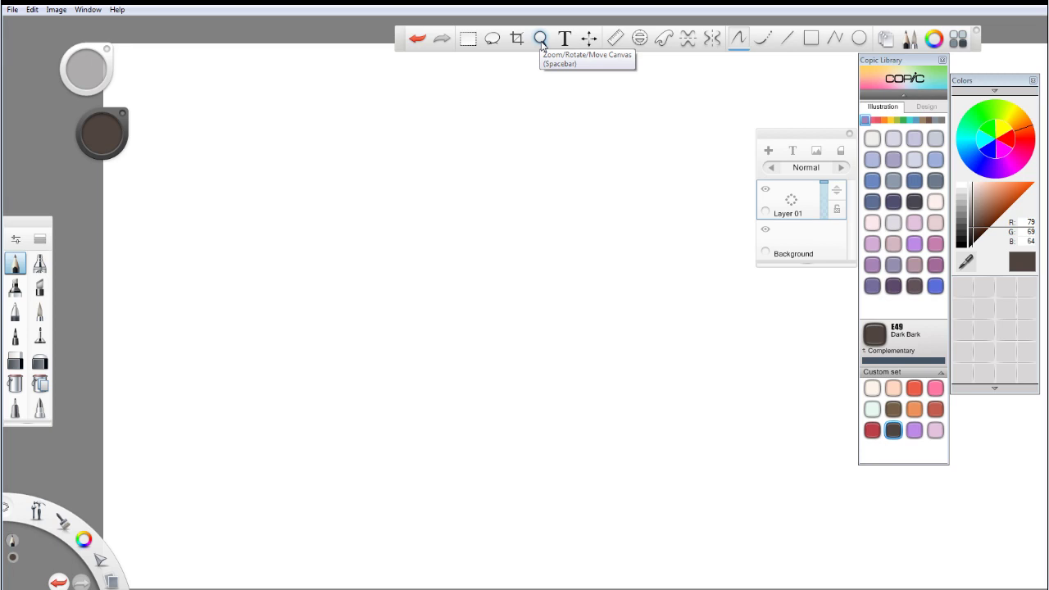
# Step: Shift the blank canvas slightly, return to freehand drawing and bring the brush palette back into view
pyautogui.click(541, 39)
pyautogui.moveTo(385, 383)
pyautogui.mouseDown()
pyautogui.moveTo(394, 369)
pyautogui.moveTo(363, 369)
pyautogui.moveTo(373, 370)
pyautogui.mouseUp()
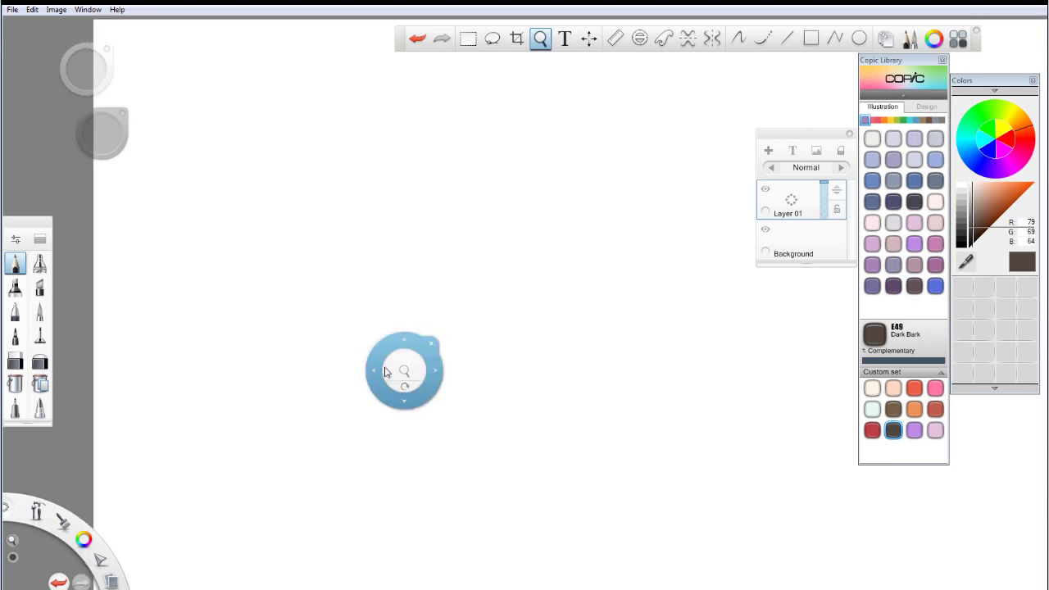
pyautogui.click(909, 39)
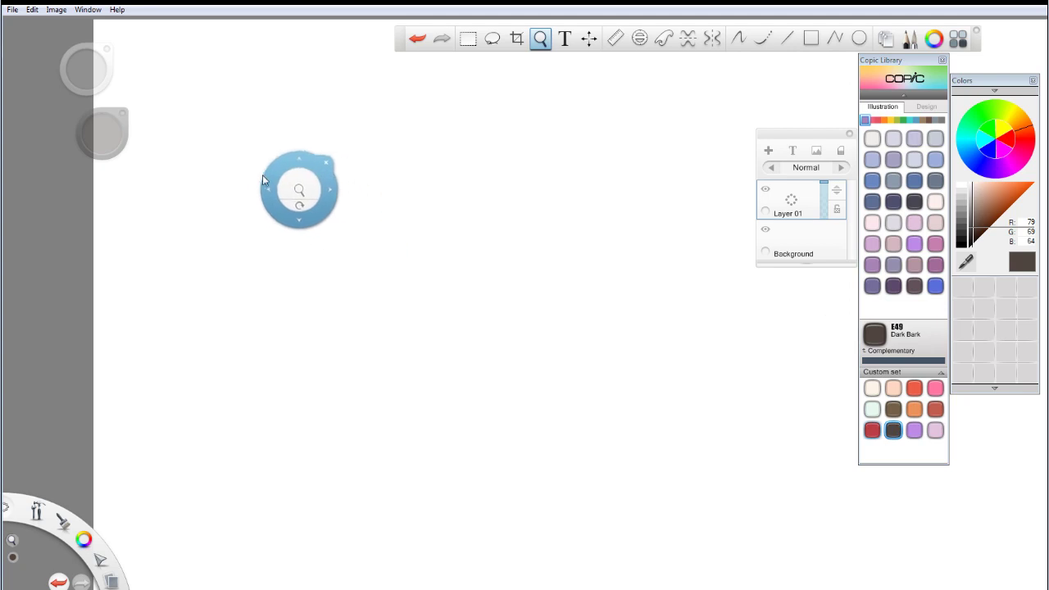
pyautogui.click(909, 38)
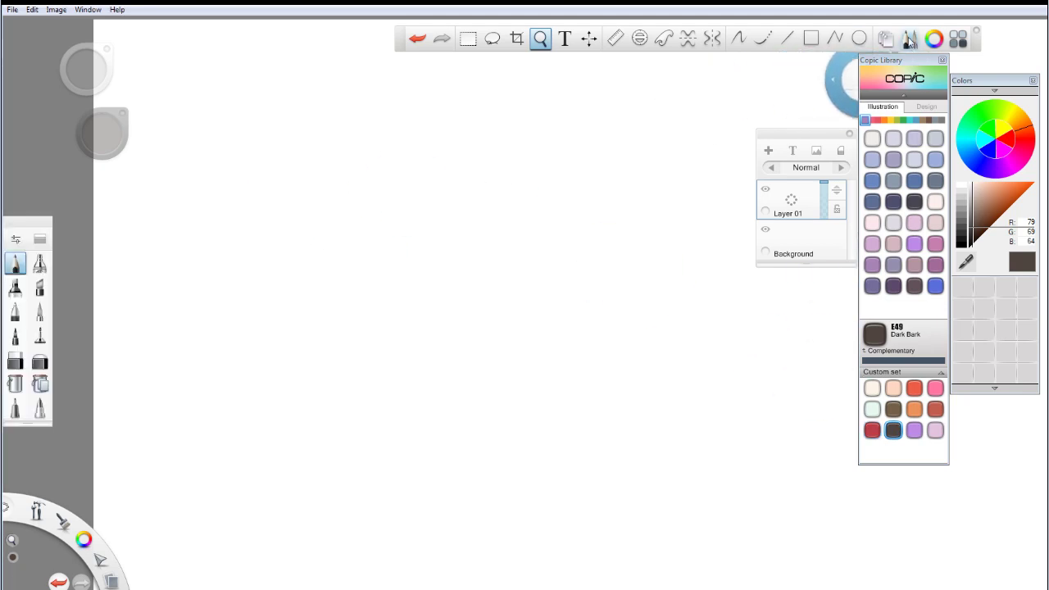
pyautogui.click(911, 39)
pyautogui.click(545, 39)
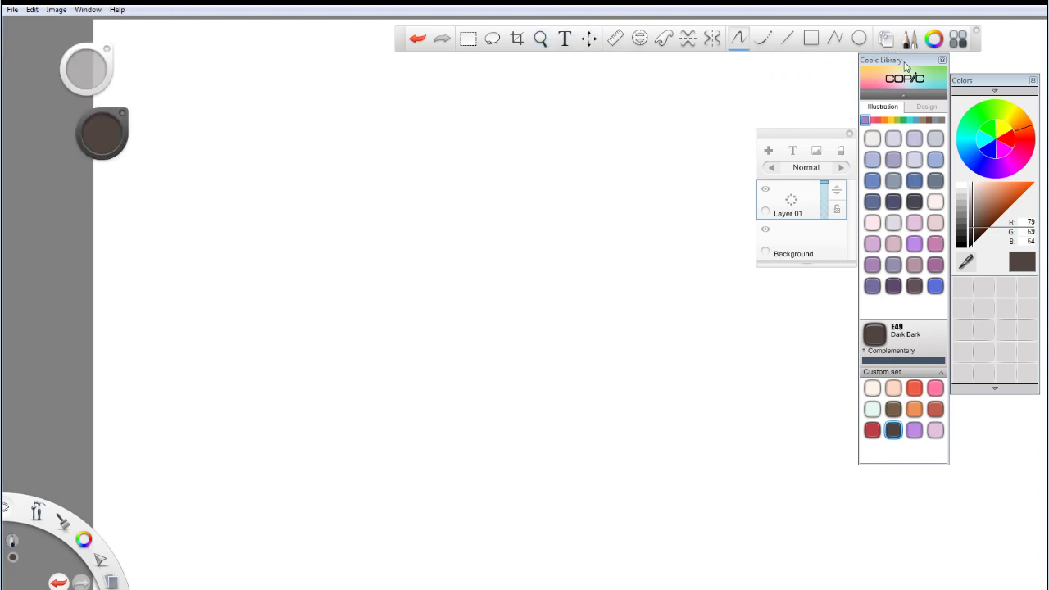
pyautogui.click(910, 41)
# Step: Sketch the shoulder line and both curved sides of the rib cage in Dark Bark with the pencil
pyautogui.moveTo(304, 224)
pyautogui.mouseDown()
pyautogui.moveTo(315, 214)
pyautogui.moveTo(352, 230)
pyautogui.mouseUp()
pyautogui.hotkey('ctrl', 'z')
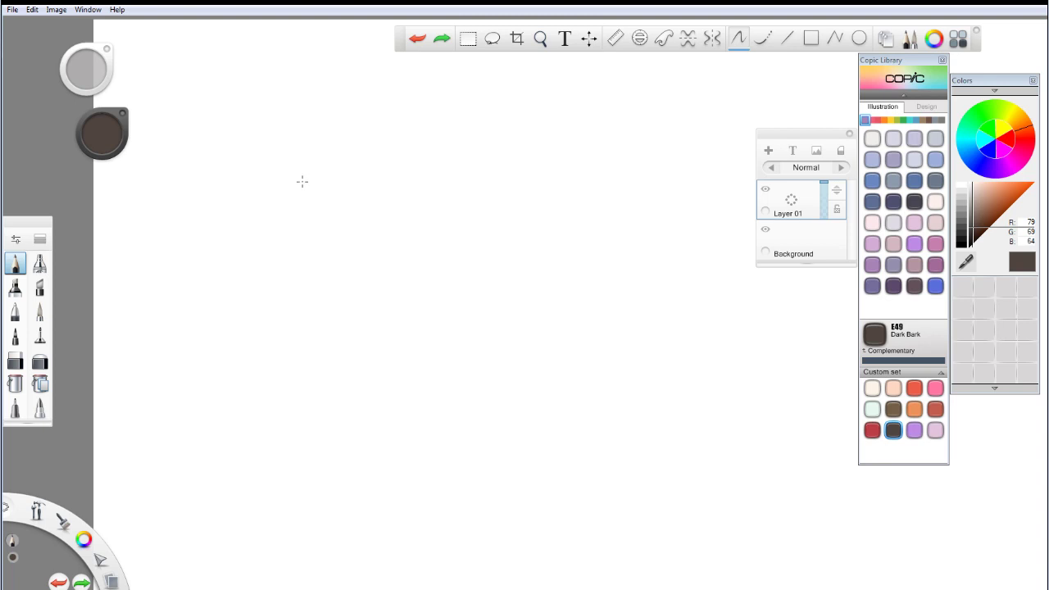
pyautogui.moveTo(231, 189)
pyautogui.mouseDown()
pyautogui.moveTo(368, 173)
pyautogui.moveTo(352, 177)
pyautogui.moveTo(365, 174)
pyautogui.moveTo(335, 292)
pyautogui.mouseUp()
pyautogui.moveTo(240, 176); pyautogui.dragTo(281, 303)
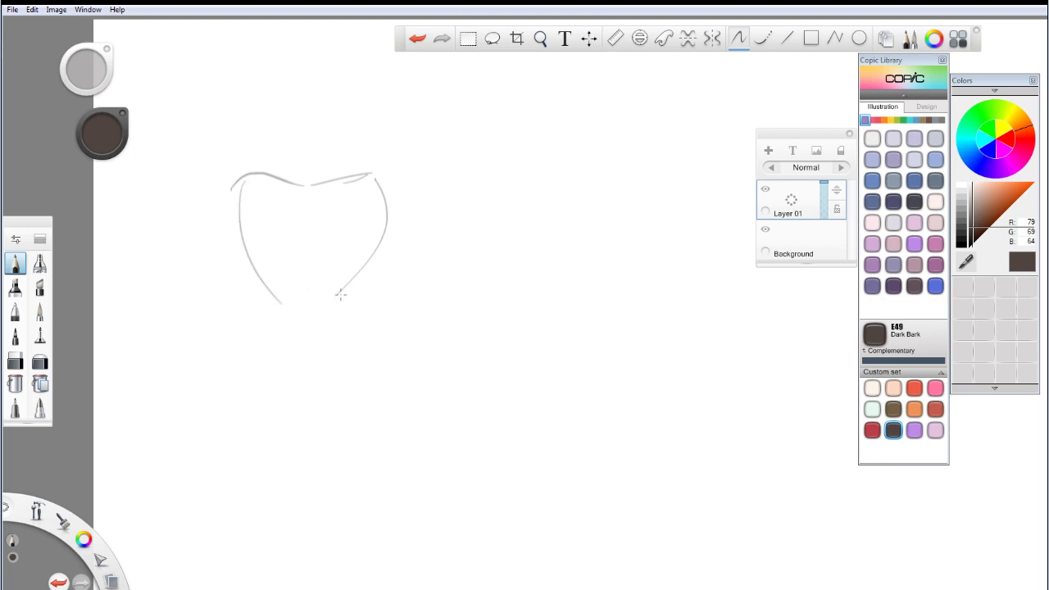
# Step: Sketch the waist sides and the hip curves below the rib cage
pyautogui.moveTo(355, 279); pyautogui.dragTo(345, 354)
pyautogui.moveTo(271, 287); pyautogui.dragTo(278, 354)
pyautogui.moveTo(269, 296)
pyautogui.mouseDown()
pyautogui.moveTo(294, 371)
pyautogui.moveTo(274, 340)
pyautogui.moveTo(267, 383)
pyautogui.mouseUp()
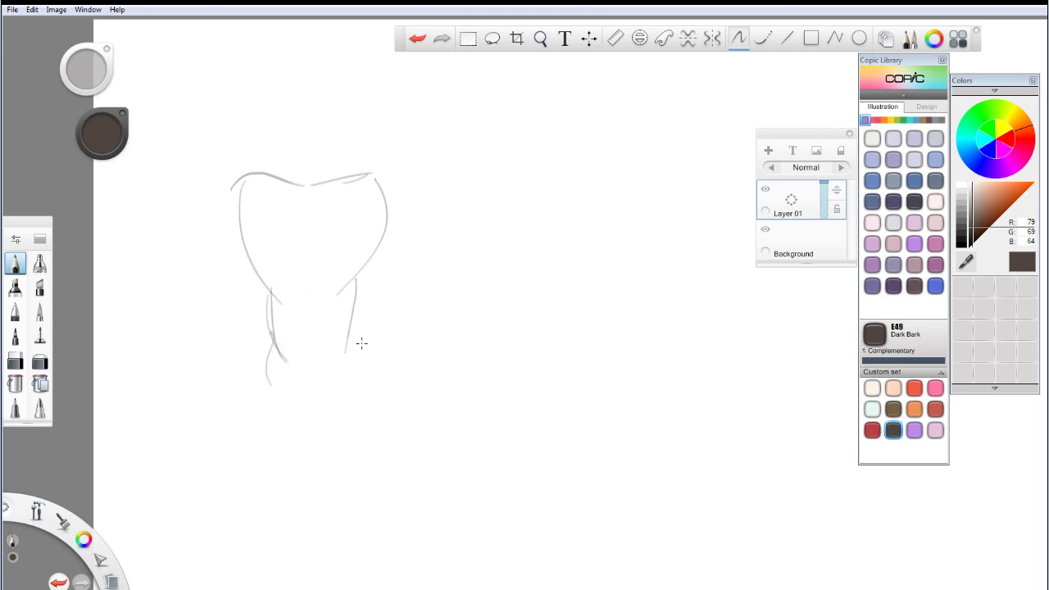
pyautogui.moveTo(358, 326)
pyautogui.mouseDown()
pyautogui.moveTo(368, 360)
pyautogui.moveTo(349, 401)
pyautogui.mouseUp()
pyautogui.moveTo(275, 344); pyautogui.dragTo(268, 375)
# Step: Sketch the rounded shoulders and upper arms on both sides of the torso
pyautogui.moveTo(374, 174); pyautogui.dragTo(410, 223)
pyautogui.moveTo(382, 178)
pyautogui.mouseDown()
pyautogui.moveTo(411, 203)
pyautogui.moveTo(408, 232)
pyautogui.mouseUp()
pyautogui.moveTo(382, 240); pyautogui.dragTo(408, 277)
pyautogui.hotkey('ctrl', 'z')
pyautogui.moveTo(383, 243)
pyautogui.mouseDown()
pyautogui.moveTo(432, 303)
pyautogui.moveTo(404, 291)
pyautogui.mouseUp()
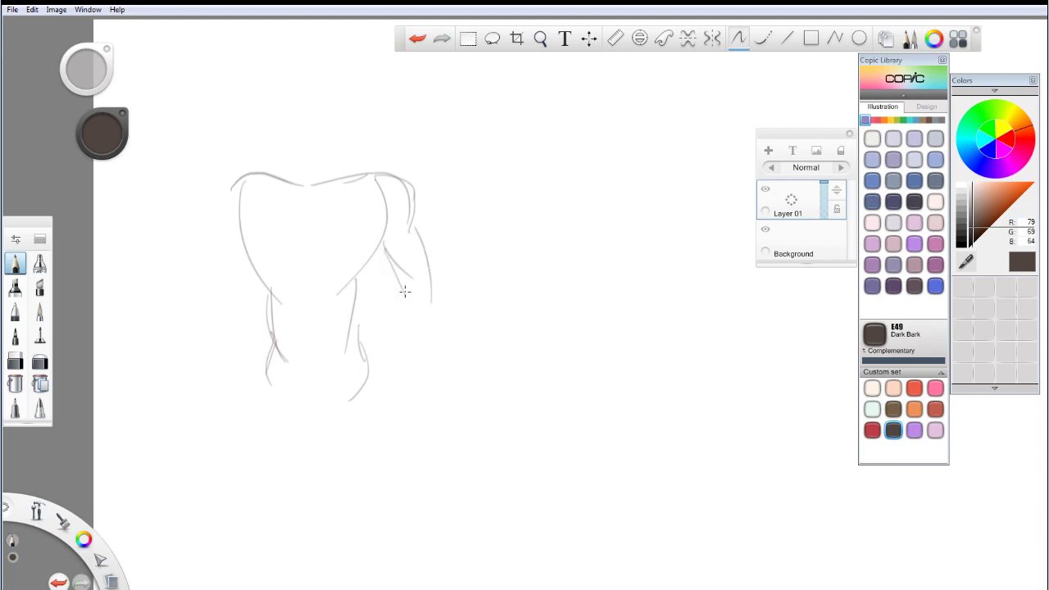
pyautogui.moveTo(245, 175); pyautogui.dragTo(192, 280)
pyautogui.moveTo(244, 245); pyautogui.dragTo(201, 309)
pyautogui.moveTo(205, 227); pyautogui.dragTo(189, 286)
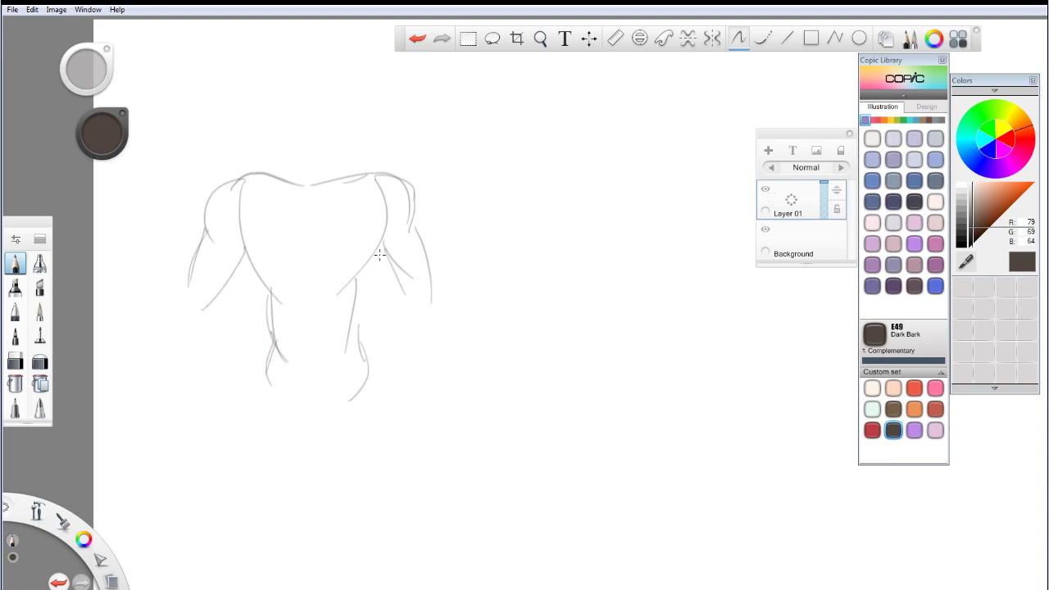
# Step: Sketch the lower edges of the pectorals and the side muscle lines below both armpits
pyautogui.moveTo(240, 232)
pyautogui.mouseDown()
pyautogui.moveTo(291, 259)
pyautogui.moveTo(280, 264)
pyautogui.moveTo(364, 263)
pyautogui.moveTo(382, 242)
pyautogui.moveTo(385, 199)
pyautogui.mouseUp()
pyautogui.hotkey('ctrl', 'z')
pyautogui.hotkey('ctrl', 'z')
pyautogui.moveTo(238, 232); pyautogui.dragTo(252, 258)
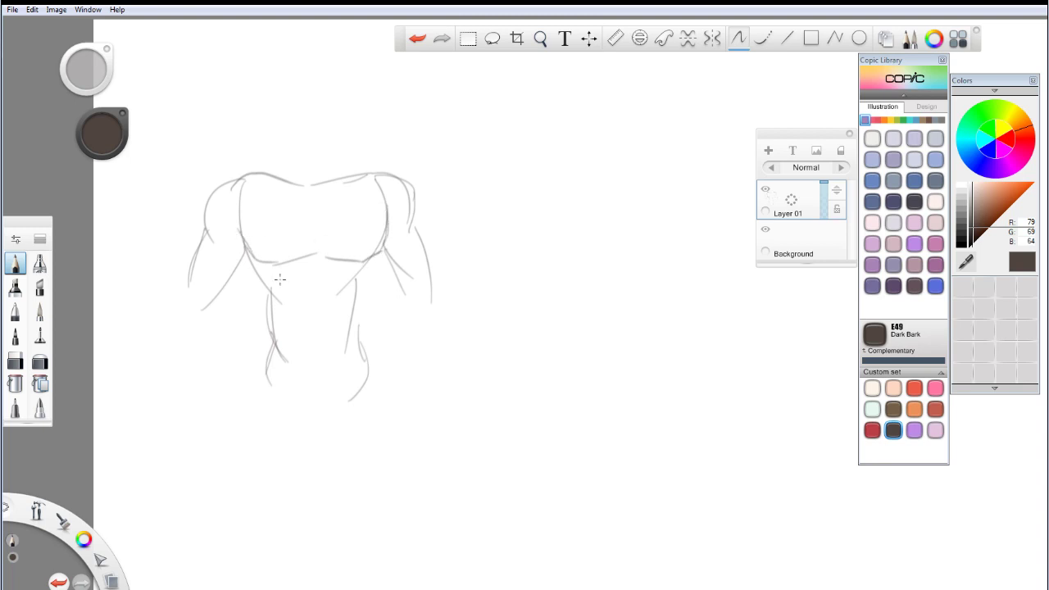
pyautogui.moveTo(387, 257); pyautogui.dragTo(366, 295)
pyautogui.moveTo(242, 263); pyautogui.dragTo(261, 296)
pyautogui.moveTo(239, 235); pyautogui.dragTo(252, 258)
pyautogui.moveTo(398, 224); pyautogui.dragTo(385, 262)
# Step: Draw the outer waist contours on both sides and a vertical midline down the abdomen
pyautogui.moveTo(370, 298); pyautogui.dragTo(372, 351)
pyautogui.hotkey('ctrl', 'z')
pyautogui.moveTo(370, 304); pyautogui.dragTo(373, 352)
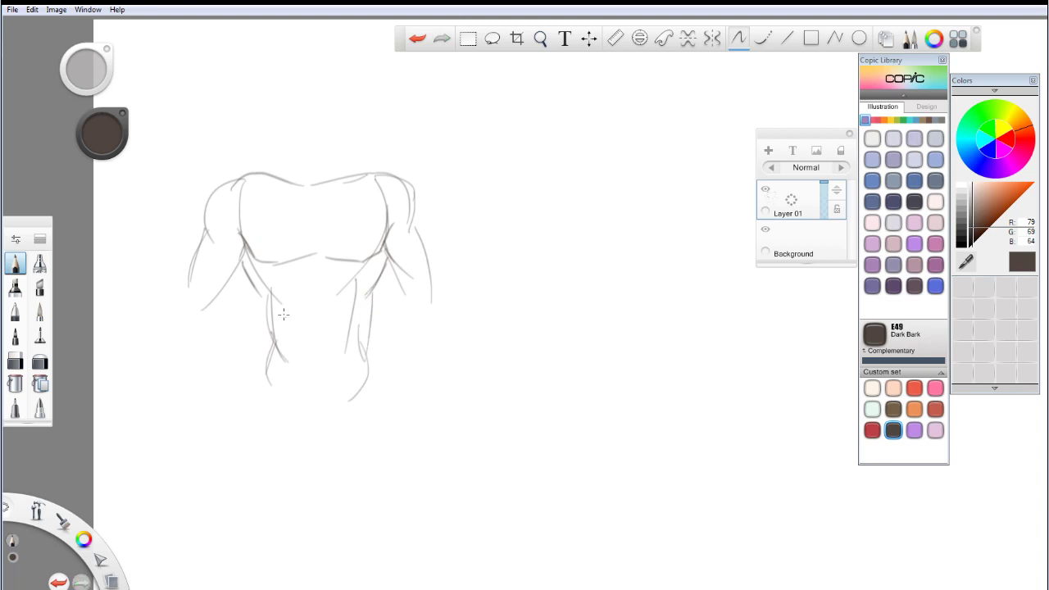
pyautogui.moveTo(260, 294); pyautogui.dragTo(277, 360)
pyautogui.moveTo(319, 265); pyautogui.dragTo(314, 373)
# Step: Draw the outer hip lines from the waist down to the upper thighs on both sides
pyautogui.moveTo(263, 340); pyautogui.dragTo(256, 404)
pyautogui.moveTo(369, 354); pyautogui.dragTo(380, 412)
pyautogui.hotkey('ctrl', 'z')
pyautogui.moveTo(368, 353); pyautogui.dragTo(383, 410)
pyautogui.moveTo(261, 373); pyautogui.dragTo(252, 425)
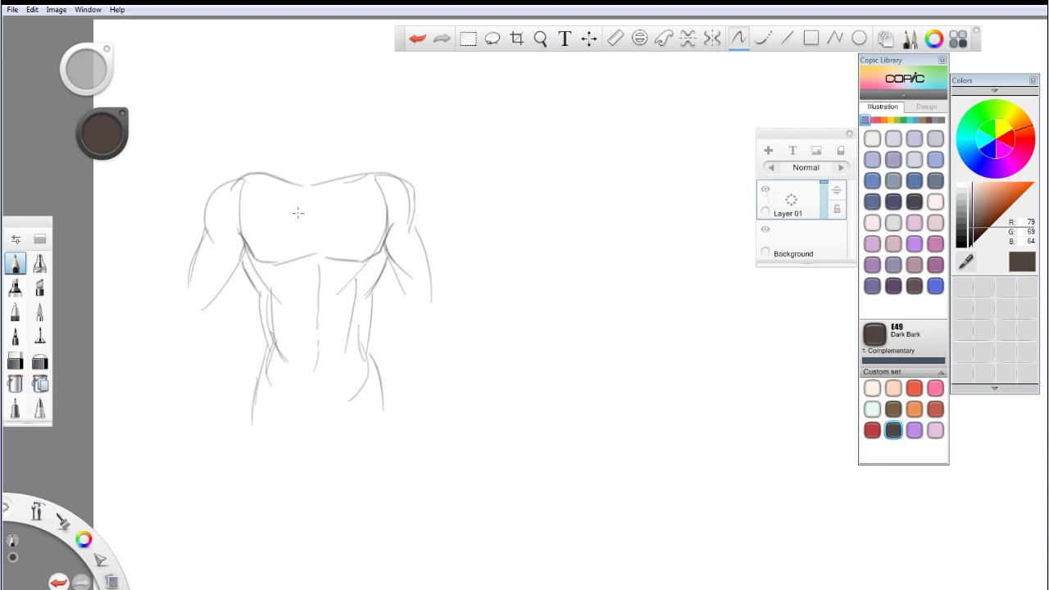
# Step: Sketch the sloping trapezius lines and the sides of the neck above the shoulders
pyautogui.hotkey('ctrl', 'z')
pyautogui.moveTo(238, 172); pyautogui.dragTo(295, 164)
pyautogui.moveTo(368, 169)
pyautogui.mouseDown()
pyautogui.moveTo(381, 173)
pyautogui.moveTo(365, 169)
pyautogui.mouseUp()
pyautogui.moveTo(269, 166)
pyautogui.mouseDown()
pyautogui.moveTo(295, 162)
pyautogui.moveTo(296, 129)
pyautogui.mouseUp()
pyautogui.moveTo(340, 168)
pyautogui.mouseDown()
pyautogui.moveTo(335, 140)
pyautogui.moveTo(295, 145)
pyautogui.moveTo(337, 138)
pyautogui.mouseUp()
# Step: Sketch the oval head with its jawline on top of the neck
pyautogui.moveTo(285, 92); pyautogui.dragTo(293, 146)
pyautogui.hotkey('ctrl', 'z')
pyautogui.moveTo(287, 94)
pyautogui.mouseDown()
pyautogui.moveTo(297, 144)
pyautogui.moveTo(314, 152)
pyautogui.moveTo(329, 149)
pyautogui.mouseUp()
pyautogui.moveTo(342, 89); pyautogui.dragTo(342, 122)
pyautogui.moveTo(290, 98)
pyautogui.mouseDown()
pyautogui.moveTo(323, 69)
pyautogui.moveTo(339, 70)
pyautogui.moveTo(316, 65)
pyautogui.moveTo(347, 97)
pyautogui.mouseUp()
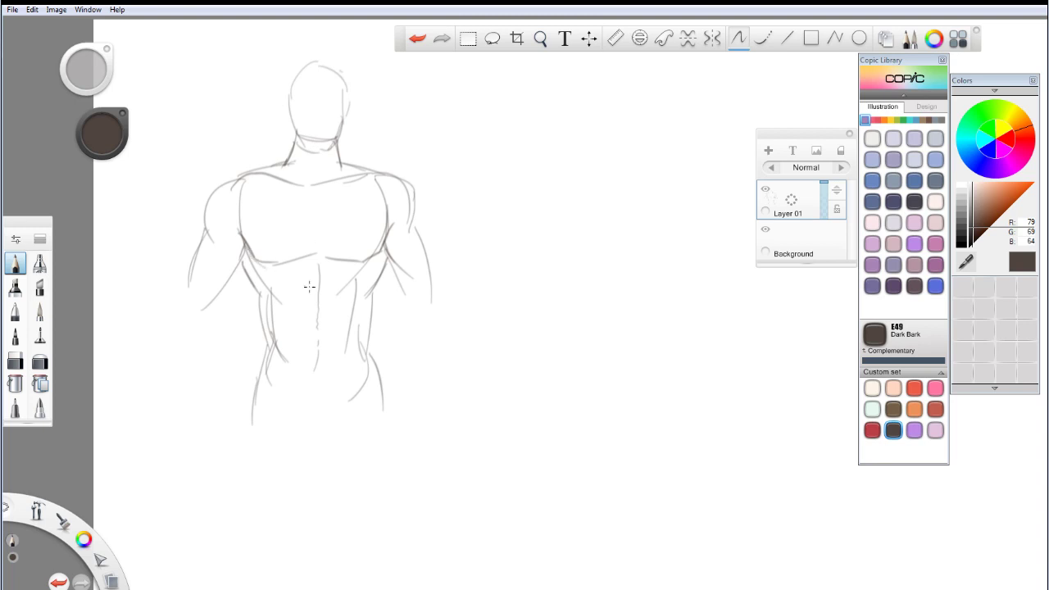
# Step: Mark the navel on the abdomen midline and add a new layer above Layer 01
pyautogui.moveTo(314, 345); pyautogui.dragTo(323, 342)
pyautogui.click(792, 203)
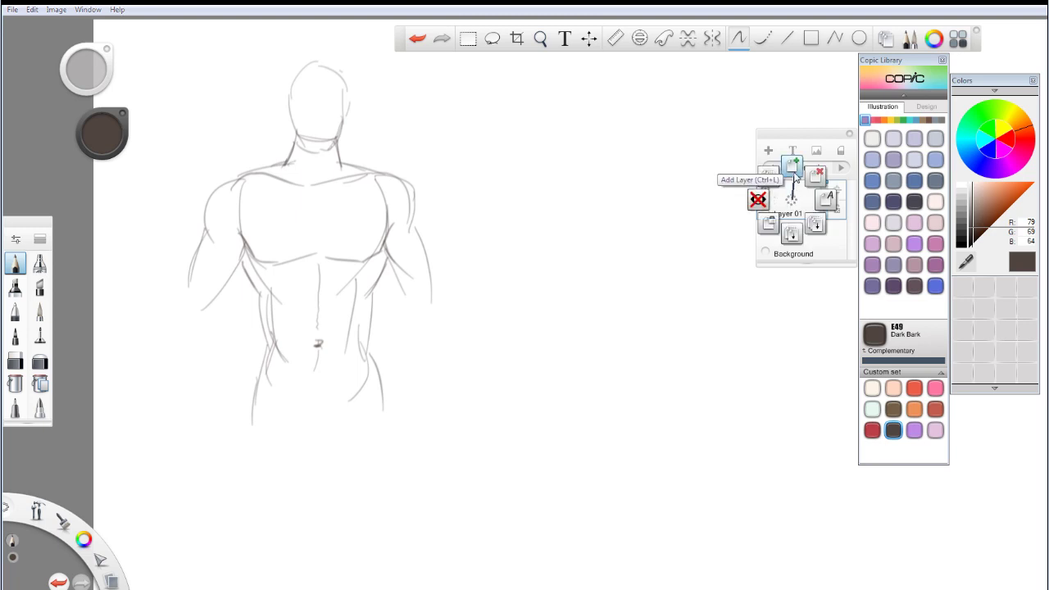
pyautogui.click(794, 175)
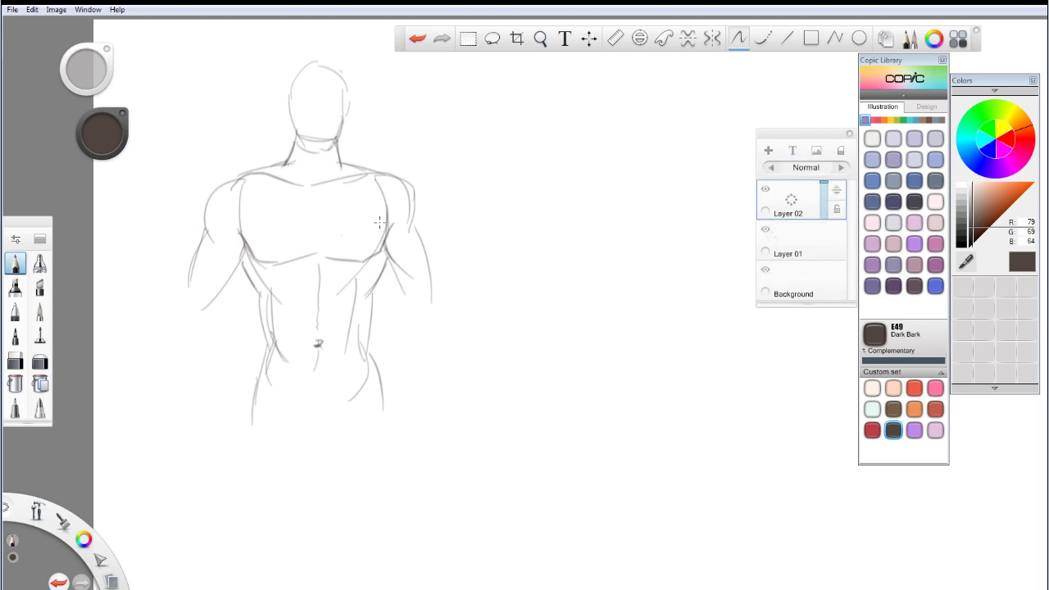
# Step: Toggle Layer 01's visibility and switch between Layer 01 and Layer 02, ending on Layer 02
pyautogui.click(793, 239)
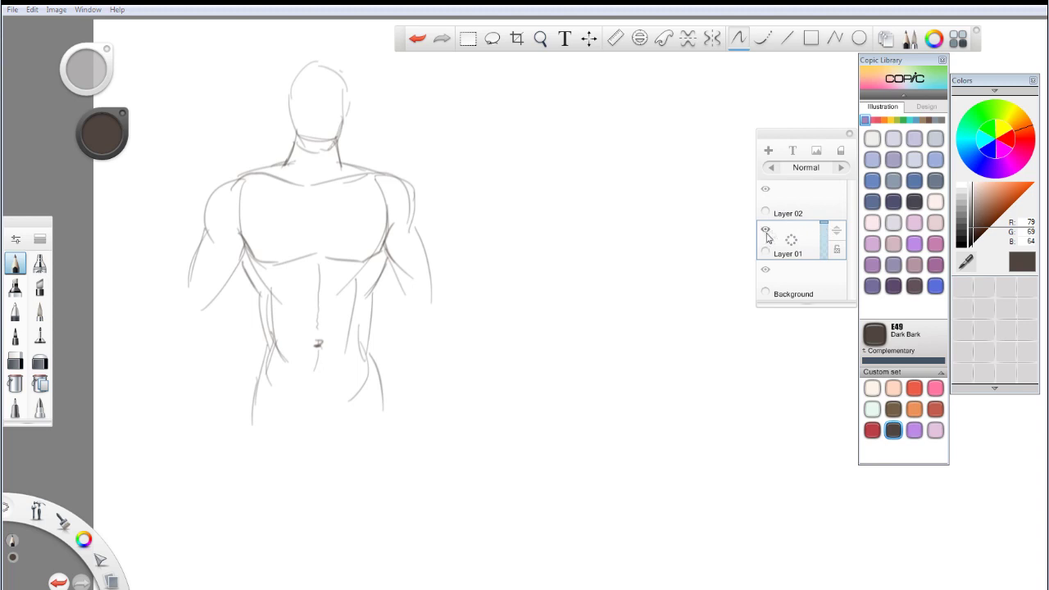
pyautogui.click(766, 232)
pyautogui.click(766, 232)
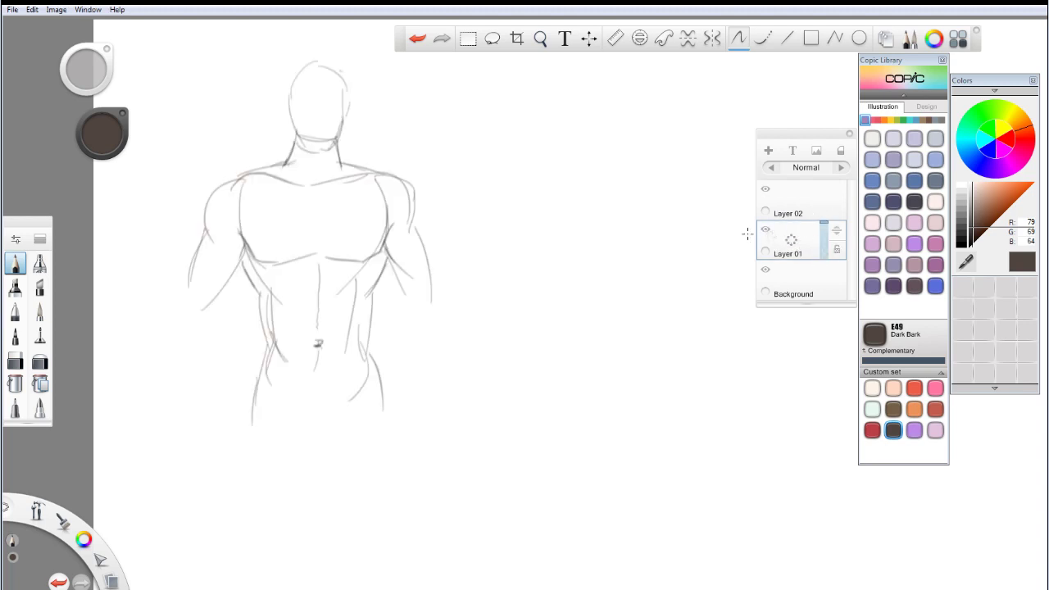
pyautogui.click(803, 206)
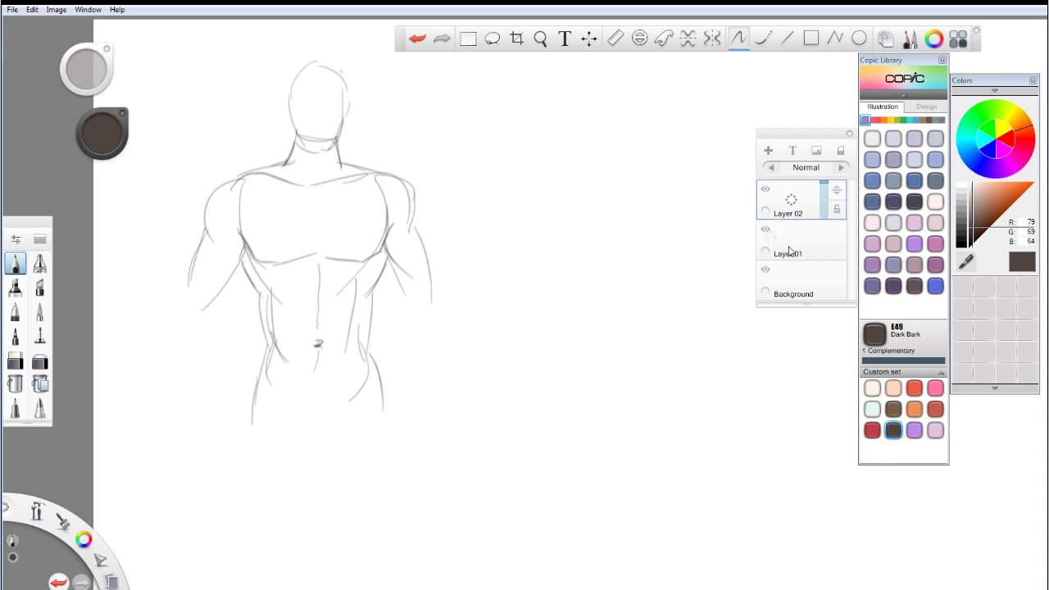
pyautogui.click(794, 243)
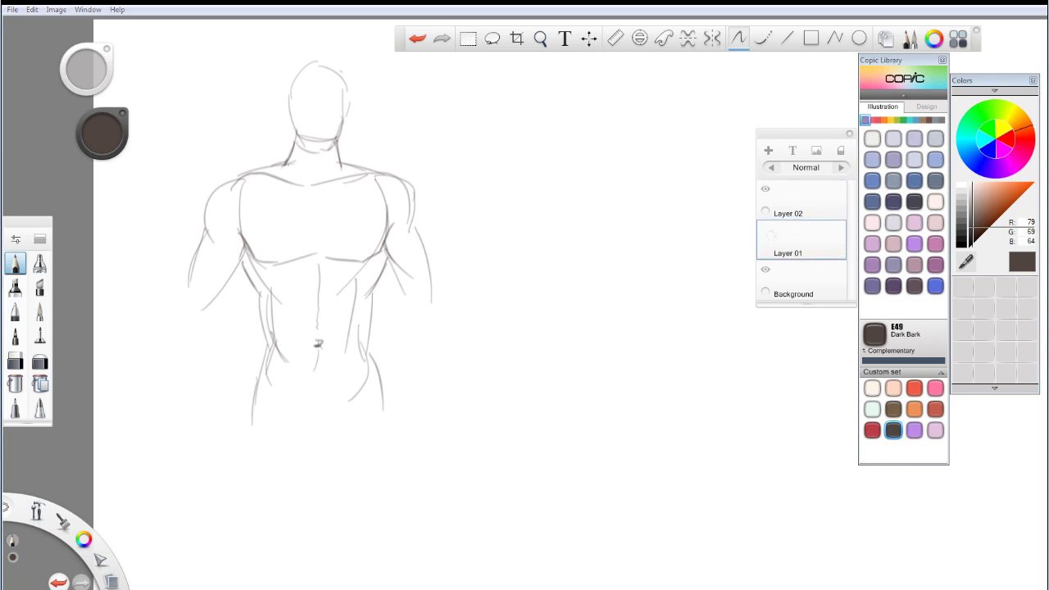
pyautogui.moveTo(831, 238)
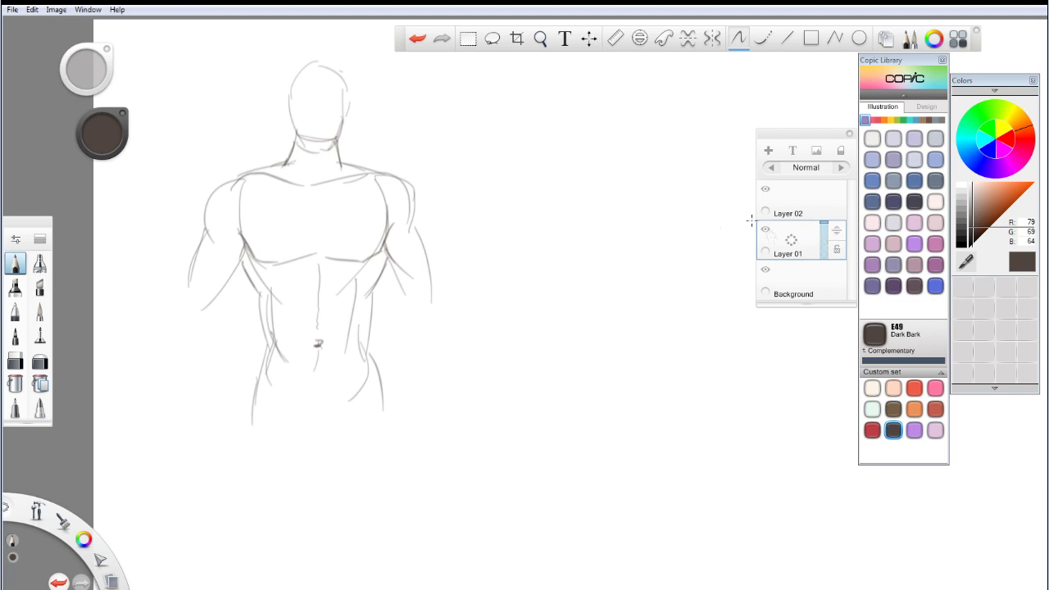
pyautogui.click(778, 201)
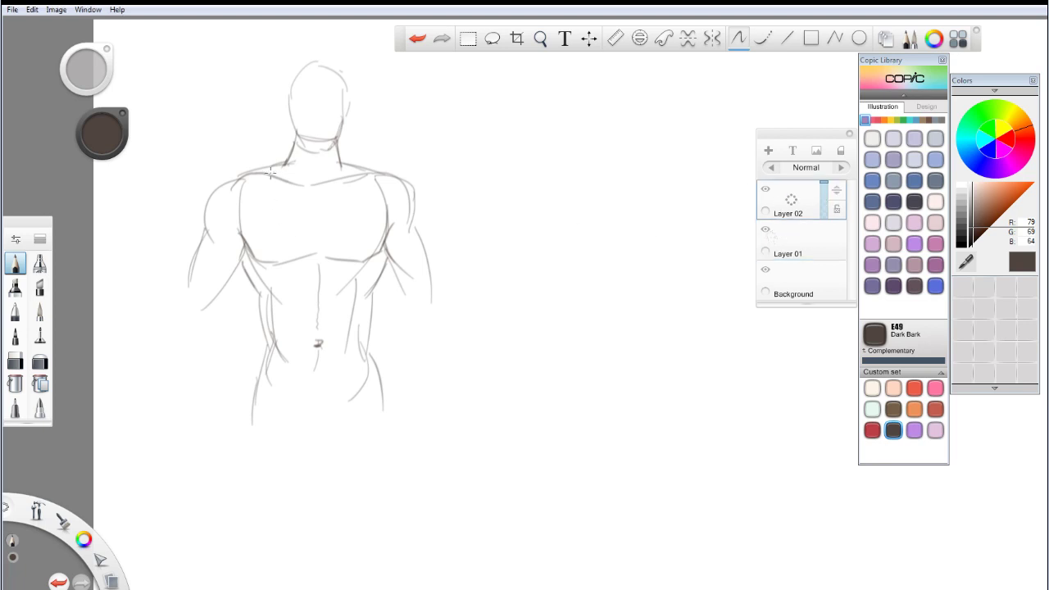
# Step: Define the neck muscles and collarbones on Layer 02 with darker pencil strokes
pyautogui.moveTo(250, 176)
pyautogui.mouseDown()
pyautogui.moveTo(295, 160)
pyautogui.moveTo(252, 174)
pyautogui.moveTo(286, 162)
pyautogui.moveTo(293, 136)
pyautogui.moveTo(291, 164)
pyautogui.moveTo(311, 150)
pyautogui.moveTo(295, 133)
pyautogui.moveTo(296, 147)
pyautogui.moveTo(291, 121)
pyautogui.moveTo(301, 149)
pyautogui.moveTo(332, 157)
pyautogui.mouseUp()
pyautogui.hotkey('ctrl', 'z')
pyautogui.hotkey('ctrl', 'z')
pyautogui.hotkey('ctrl', 'z')
pyautogui.moveTo(342, 136)
pyautogui.mouseDown()
pyautogui.moveTo(322, 187)
pyautogui.moveTo(365, 172)
pyautogui.mouseUp()
pyautogui.moveTo(267, 173); pyautogui.dragTo(312, 188)
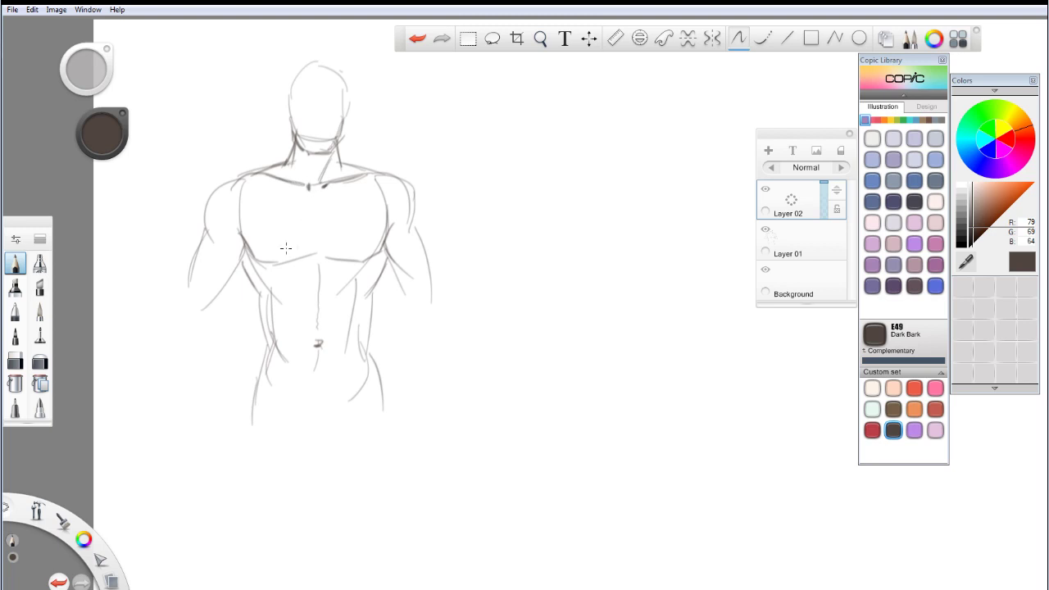
# Step: Darken the undersides of the pectorals and the outline of the shoulder and upper arm on the viewer's right
pyautogui.moveTo(256, 260)
pyautogui.mouseDown()
pyautogui.moveTo(289, 270)
pyautogui.moveTo(277, 270)
pyautogui.moveTo(318, 255)
pyautogui.moveTo(369, 259)
pyautogui.moveTo(397, 239)
pyautogui.moveTo(407, 295)
pyautogui.mouseUp()
pyautogui.moveTo(380, 174)
pyautogui.mouseDown()
pyautogui.moveTo(416, 193)
pyautogui.moveTo(423, 230)
pyautogui.mouseUp()
pyautogui.moveTo(416, 190); pyautogui.dragTo(428, 298)
pyautogui.hotkey('ctrl', 'z')
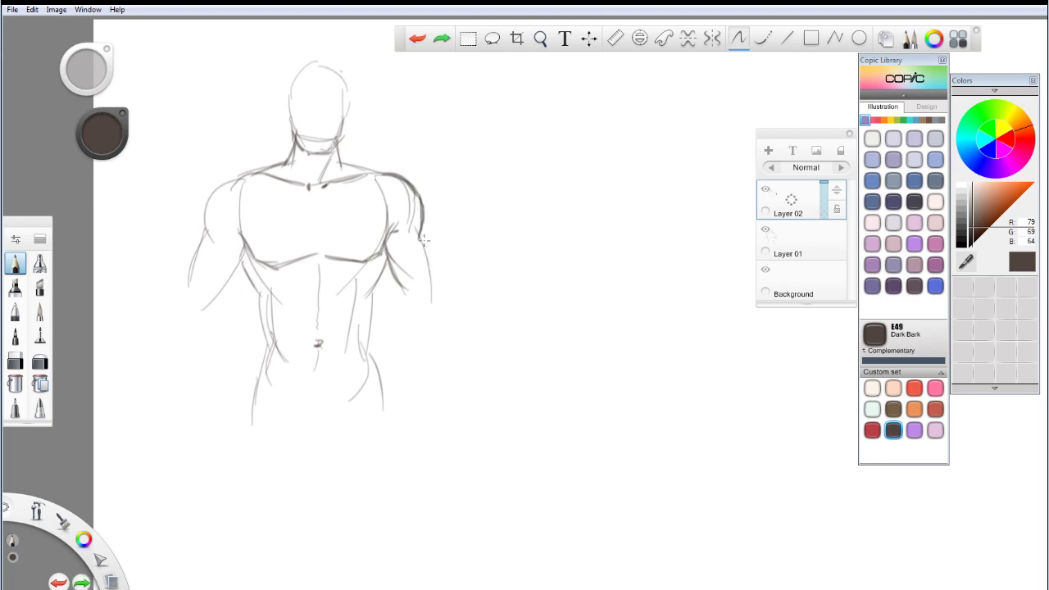
pyautogui.moveTo(421, 235); pyautogui.dragTo(427, 298)
pyautogui.hotkey('ctrl', 'z')
pyautogui.moveTo(420, 231)
pyautogui.mouseDown()
pyautogui.moveTo(432, 293)
pyautogui.moveTo(411, 306)
pyautogui.moveTo(434, 289)
pyautogui.mouseUp()
# Step: Darken the outline of the shoulder and upper arm on the viewer's left, retrying unsatisfactory strokes
pyautogui.moveTo(234, 229)
pyautogui.mouseDown()
pyautogui.moveTo(250, 243)
pyautogui.moveTo(209, 310)
pyautogui.mouseUp()
pyautogui.hotkey('ctrl', 'z')
pyautogui.moveTo(244, 173)
pyautogui.mouseDown()
pyautogui.moveTo(202, 215)
pyautogui.moveTo(210, 254)
pyautogui.mouseUp()
pyautogui.hotkey('ctrl', 'z')
pyautogui.moveTo(185, 276)
pyautogui.mouseDown()
pyautogui.moveTo(186, 303)
pyautogui.moveTo(205, 311)
pyautogui.moveTo(236, 274)
pyautogui.moveTo(211, 308)
pyautogui.moveTo(227, 286)
pyautogui.moveTo(260, 295)
pyautogui.mouseUp()
pyautogui.hotkey('ctrl', 'z')
# Step: Strengthen both sides of the torso down to the waist and draw the rib arch over the abdomen
pyautogui.moveTo(387, 260)
pyautogui.mouseDown()
pyautogui.moveTo(363, 306)
pyautogui.moveTo(368, 314)
pyautogui.moveTo(375, 297)
pyautogui.moveTo(361, 356)
pyautogui.mouseUp()
pyautogui.moveTo(258, 310); pyautogui.dragTo(254, 354)
pyautogui.moveTo(272, 300)
pyautogui.mouseDown()
pyautogui.moveTo(336, 271)
pyautogui.moveTo(353, 298)
pyautogui.mouseUp()
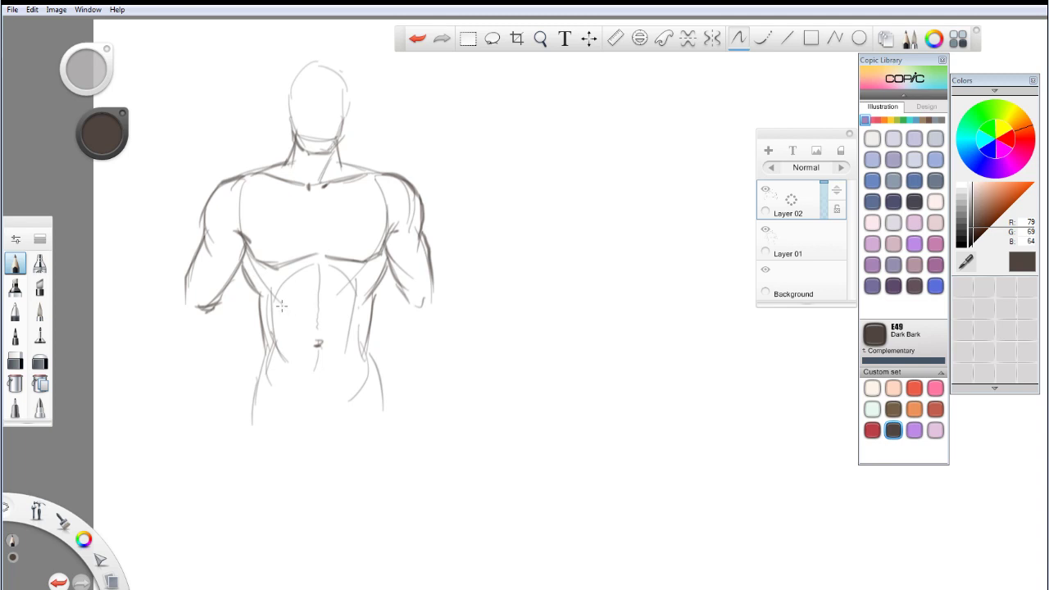
# Step: Draw the horizontal divisions of the abdominal muscles and the lower abdomen lines
pyautogui.moveTo(277, 294)
pyautogui.mouseDown()
pyautogui.moveTo(300, 307)
pyautogui.moveTo(317, 299)
pyautogui.mouseUp()
pyautogui.moveTo(280, 323); pyautogui.dragTo(353, 323)
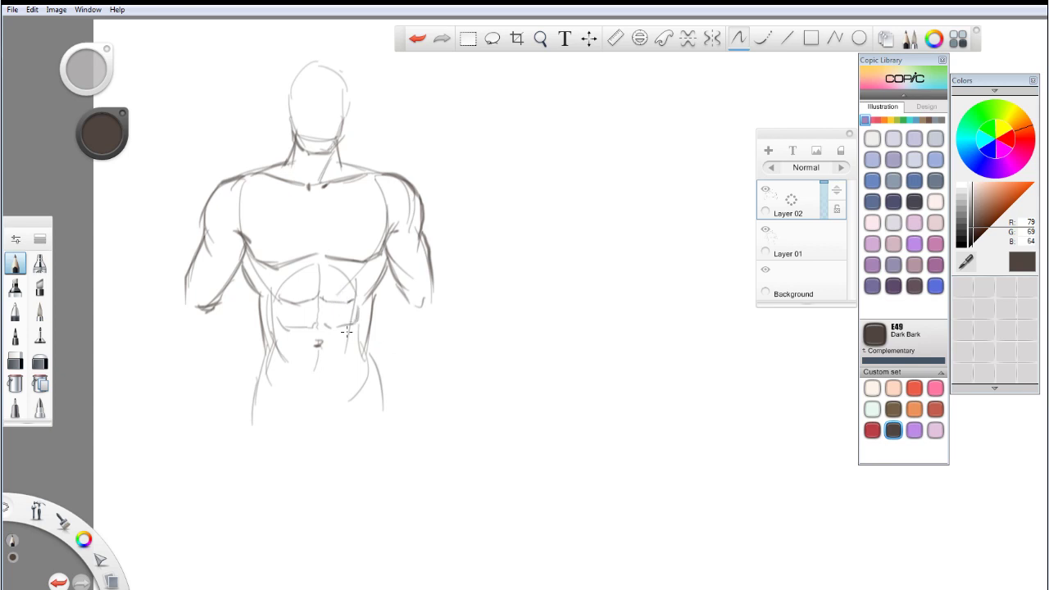
pyautogui.moveTo(285, 358); pyautogui.dragTo(320, 359)
pyautogui.moveTo(325, 356)
pyautogui.mouseDown()
pyautogui.moveTo(355, 343)
pyautogui.moveTo(275, 368)
pyautogui.moveTo(285, 398)
pyautogui.moveTo(357, 367)
pyautogui.moveTo(348, 398)
pyautogui.mouseUp()
# Step: Draw the outer hip and thigh contours on both sides and mark the crotch with short curves
pyautogui.moveTo(300, 430); pyautogui.dragTo(335, 436)
pyautogui.moveTo(371, 336)
pyautogui.mouseDown()
pyautogui.moveTo(385, 385)
pyautogui.moveTo(373, 353)
pyautogui.moveTo(379, 405)
pyautogui.moveTo(380, 373)
pyautogui.moveTo(381, 432)
pyautogui.mouseUp()
pyautogui.moveTo(262, 348); pyautogui.dragTo(241, 438)
pyautogui.moveTo(249, 398); pyautogui.dragTo(241, 450)
pyautogui.moveTo(373, 356); pyautogui.dragTo(389, 442)
pyautogui.moveTo(300, 429); pyautogui.dragTo(337, 445)
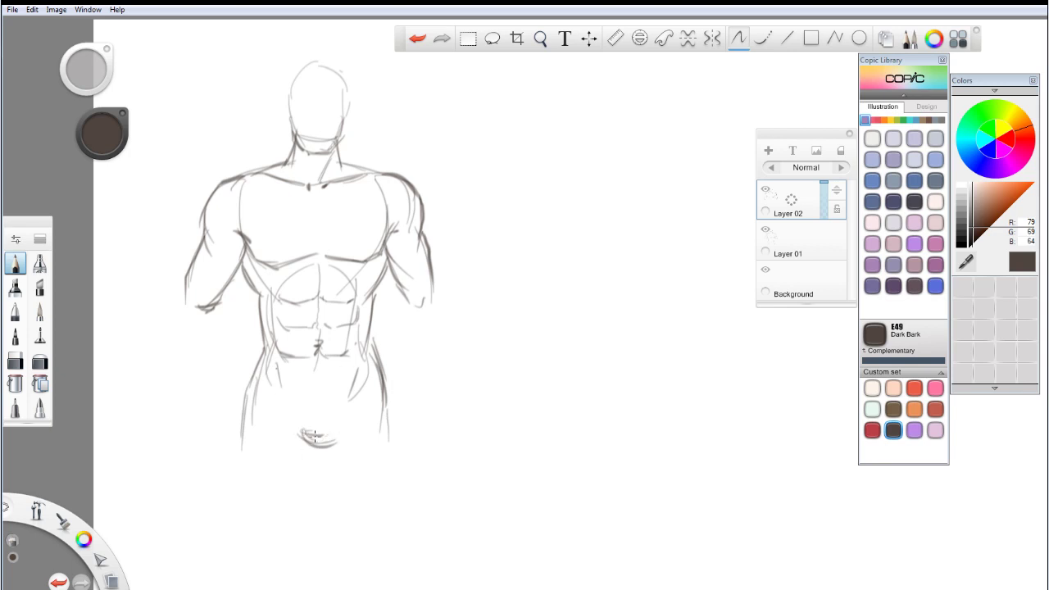
# Step: Enlarge the pencil and reinforce the crotch lines and the outer thigh contours on both sides
pyautogui.press(']')
pyautogui.moveTo(313, 437)
pyautogui.mouseDown()
pyautogui.moveTo(297, 468)
pyautogui.moveTo(313, 445)
pyautogui.moveTo(311, 463)
pyautogui.moveTo(312, 441)
pyautogui.moveTo(338, 465)
pyautogui.mouseUp()
pyautogui.moveTo(390, 402); pyautogui.dragTo(392, 458)
pyautogui.moveTo(264, 354); pyautogui.dragTo(246, 440)
pyautogui.moveTo(258, 385); pyautogui.dragTo(241, 467)
pyautogui.moveTo(373, 355); pyautogui.dragTo(391, 460)
pyautogui.hotkey('ctrl', 'z')
pyautogui.moveTo(374, 355); pyautogui.dragTo(395, 456)
pyautogui.moveTo(267, 349); pyautogui.dragTo(238, 434)
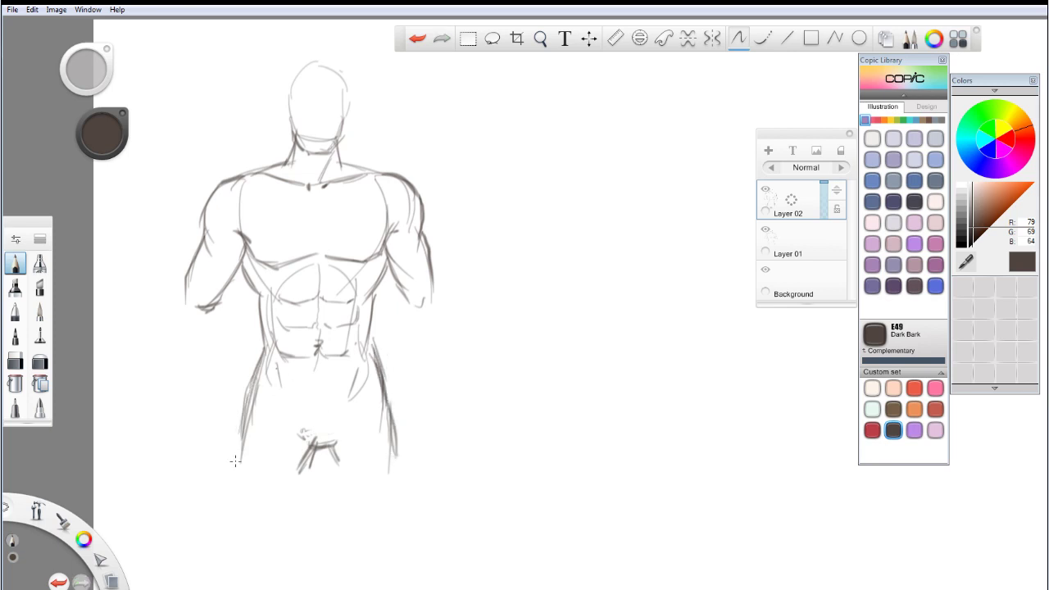
# Step: Reduce the pencil size to 7.0 and redraw the trapezius and neck lines on both sides
pyautogui.moveTo(343, 158); pyautogui.dragTo(374, 170)
pyautogui.hotkey('ctrl', 'z')
pyautogui.hotkey('ctrl', 'z')
pyautogui.press('[')
pyautogui.press('[')
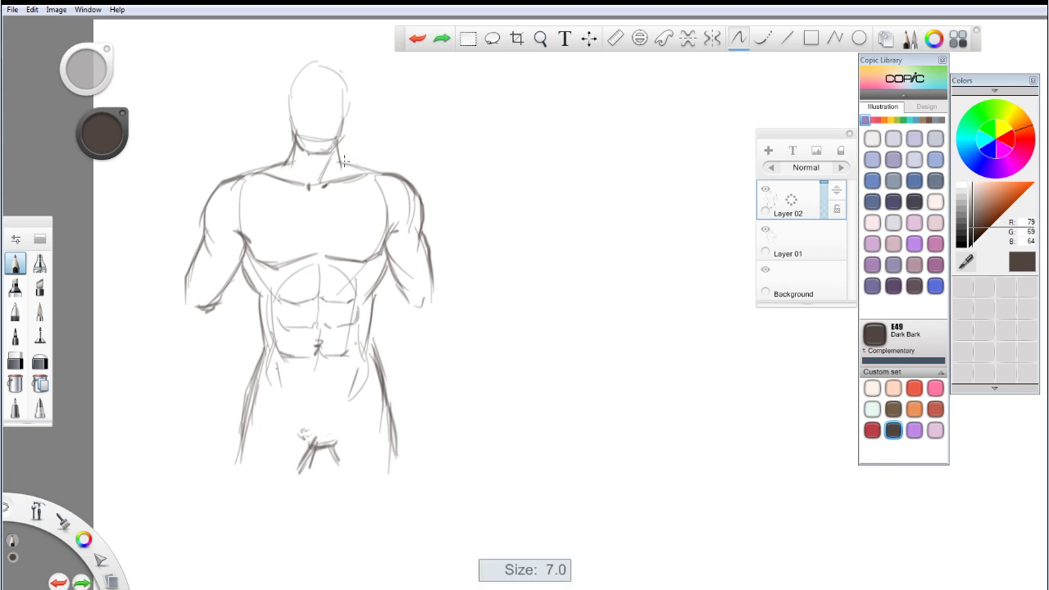
pyautogui.moveTo(340, 159); pyautogui.dragTo(374, 171)
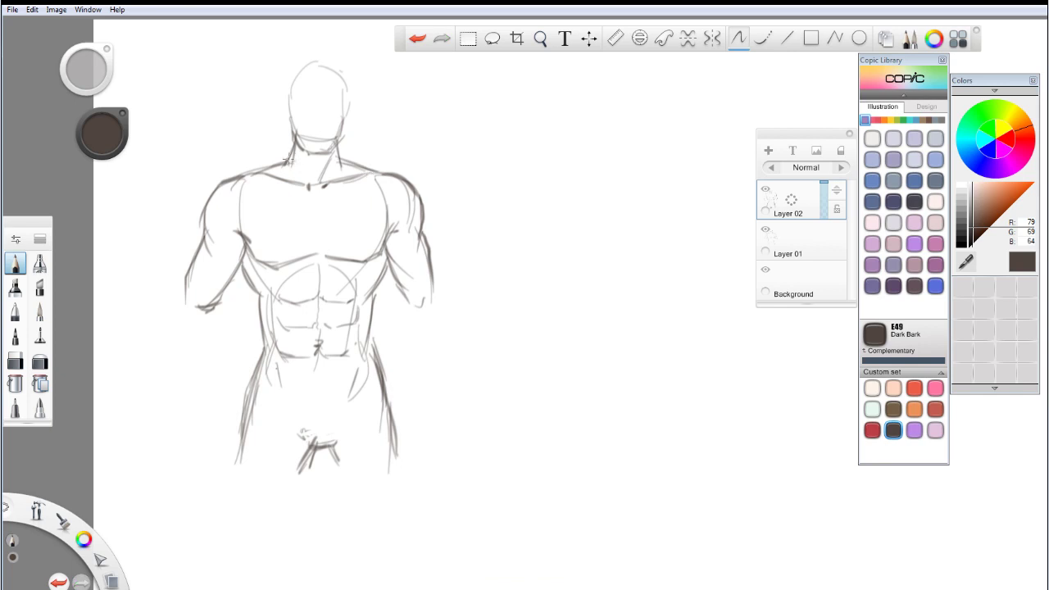
pyautogui.moveTo(295, 144); pyautogui.dragTo(310, 172)
# Step: Draw the vertical line between the pectorals and define the outer edges of the chest near both shoulders
pyautogui.moveTo(242, 176)
pyautogui.mouseDown()
pyautogui.moveTo(278, 166)
pyautogui.moveTo(271, 179)
pyautogui.moveTo(312, 195)
pyautogui.moveTo(321, 244)
pyautogui.mouseUp()
pyautogui.hotkey('ctrl', 'z')
pyautogui.hotkey('ctrl', 'z')
pyautogui.hotkey('ctrl', 'z')
pyautogui.moveTo(319, 195); pyautogui.dragTo(320, 247)
pyautogui.moveTo(241, 213)
pyautogui.mouseDown()
pyautogui.moveTo(256, 189)
pyautogui.moveTo(239, 211)
pyautogui.mouseUp()
pyautogui.moveTo(376, 193); pyautogui.dragTo(390, 222)
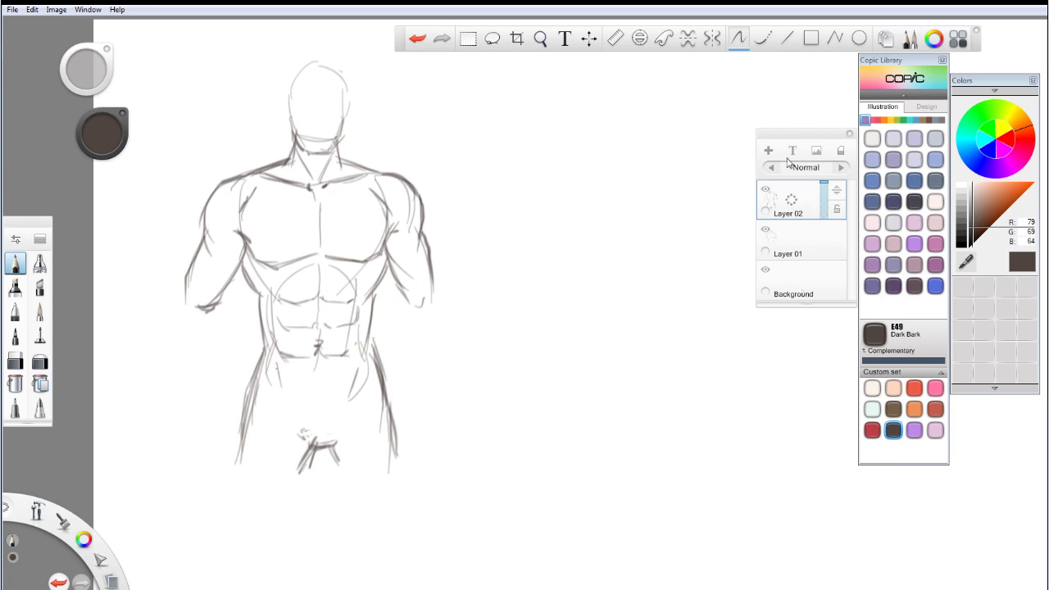
# Step: Add a new layer above Layer 02 and choose Copic colour R29 Lipstick Red
pyautogui.moveTo(791, 200); pyautogui.dragTo(791, 172)
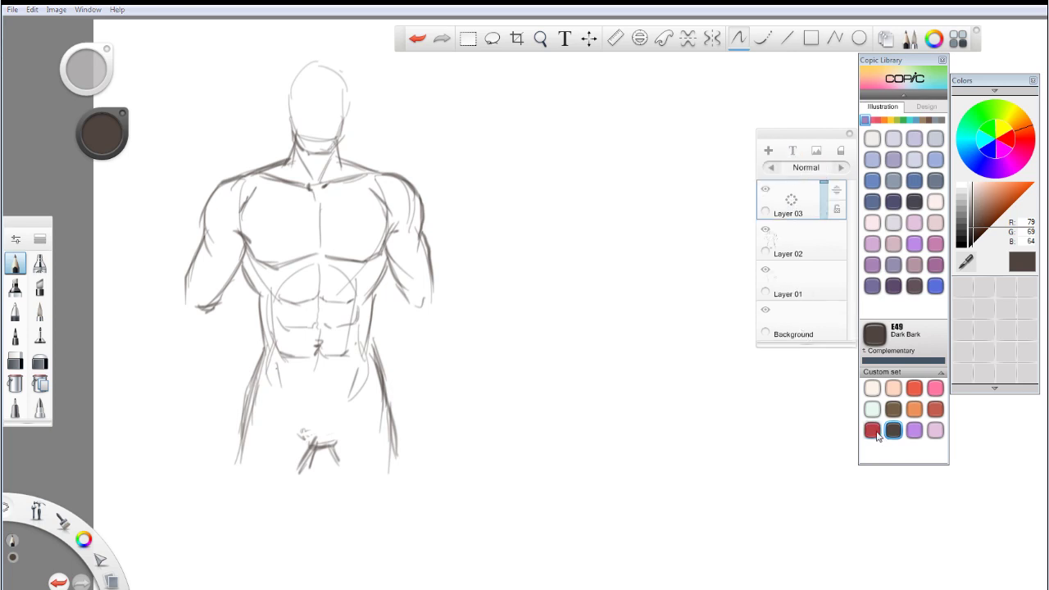
pyautogui.click(872, 429)
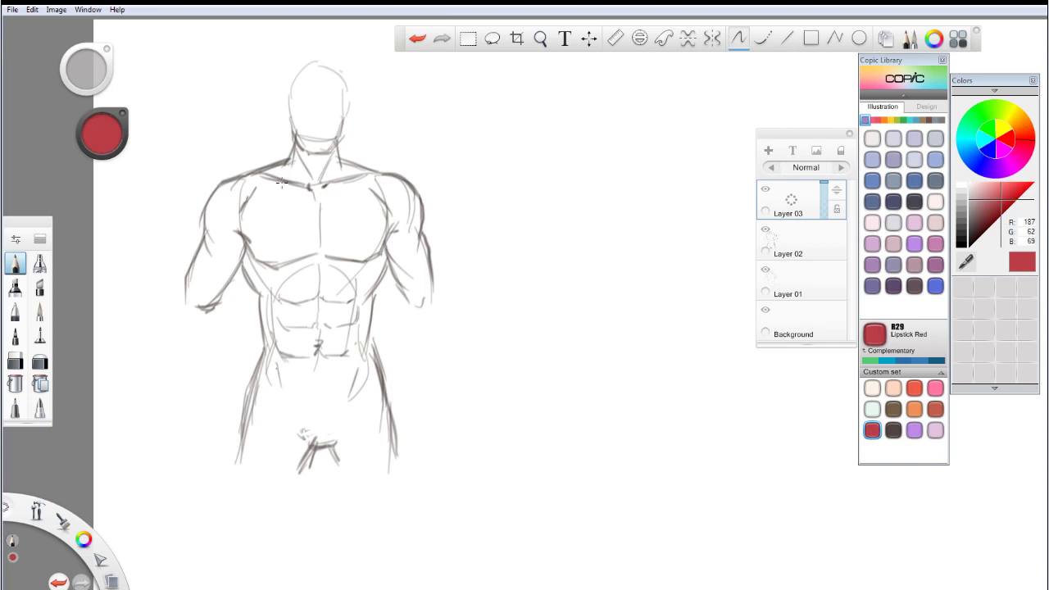
# Step: Outline the rib cage in red over the chest, redoing strokes along the collarbones and sides
pyautogui.moveTo(256, 169); pyautogui.dragTo(318, 190)
pyautogui.hotkey('ctrl', 'z')
pyautogui.moveTo(254, 170); pyautogui.dragTo(318, 190)
pyautogui.hotkey('ctrl', 'z')
pyautogui.moveTo(259, 175)
pyautogui.mouseDown()
pyautogui.moveTo(315, 190)
pyautogui.moveTo(303, 185)
pyautogui.moveTo(375, 170)
pyautogui.mouseUp()
pyautogui.hotkey('ctrl', 'z')
pyautogui.moveTo(263, 181)
pyautogui.mouseDown()
pyautogui.moveTo(259, 252)
pyautogui.moveTo(280, 284)
pyautogui.mouseUp()
pyautogui.hotkey('ctrl', 'z')
pyautogui.moveTo(259, 186); pyautogui.dragTo(283, 304)
pyautogui.hotkey('ctrl', 'z')
pyautogui.moveTo(263, 193)
pyautogui.mouseDown()
pyautogui.moveTo(273, 312)
pyautogui.moveTo(334, 273)
pyautogui.moveTo(362, 304)
pyautogui.moveTo(381, 268)
pyautogui.moveTo(354, 184)
pyautogui.mouseUp()
pyautogui.moveTo(264, 193)
pyautogui.mouseDown()
pyautogui.moveTo(299, 180)
pyautogui.moveTo(361, 182)
pyautogui.mouseUp()
# Step: Draw the central line from neck to pelvis in red and outline the rib arch and the pelvis
pyautogui.moveTo(315, 148); pyautogui.dragTo(322, 192)
pyautogui.moveTo(314, 255); pyautogui.dragTo(317, 344)
pyautogui.hotkey('ctrl', 'z')
pyautogui.moveTo(318, 265)
pyautogui.mouseDown()
pyautogui.moveTo(316, 391)
pyautogui.moveTo(311, 378)
pyautogui.moveTo(264, 384)
pyautogui.moveTo(281, 364)
pyautogui.moveTo(318, 380)
pyautogui.moveTo(371, 358)
pyautogui.moveTo(379, 403)
pyautogui.mouseUp()
pyautogui.moveTo(264, 385)
pyautogui.mouseDown()
pyautogui.moveTo(266, 420)
pyautogui.moveTo(329, 429)
pyautogui.moveTo(338, 425)
pyautogui.moveTo(275, 421)
pyautogui.moveTo(359, 422)
pyautogui.moveTo(371, 364)
pyautogui.moveTo(376, 421)
pyautogui.moveTo(304, 414)
pyautogui.mouseUp()
pyautogui.hotkey('ctrl', 'z')
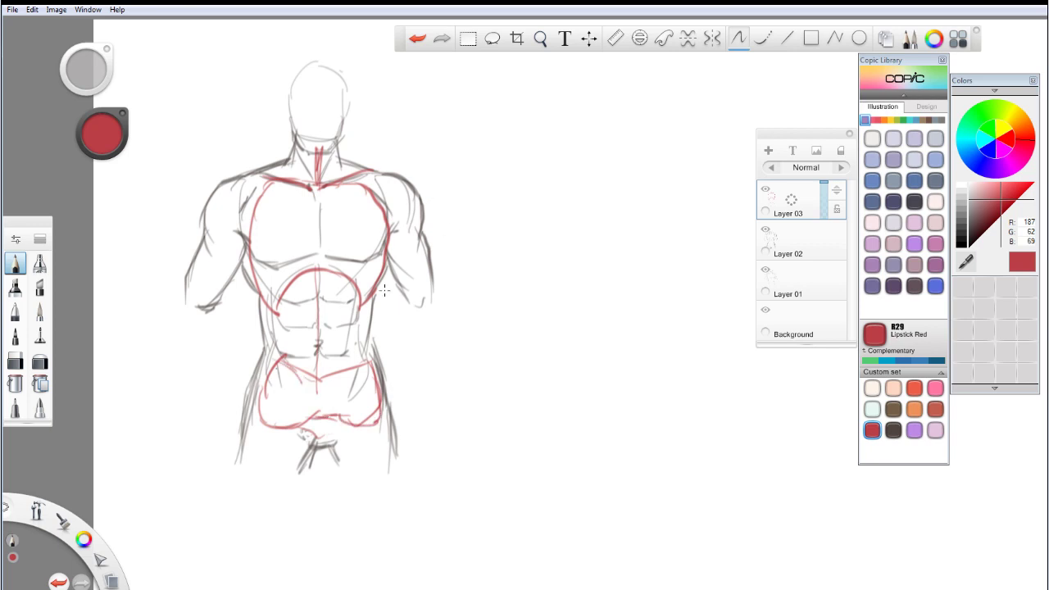
# Step: Mark the pectoral on the viewer's left in red, including its attachment to the upper arm and the inner arm line
pyautogui.moveTo(235, 233)
pyautogui.mouseDown()
pyautogui.moveTo(252, 247)
pyautogui.moveTo(200, 240)
pyautogui.mouseUp()
pyautogui.hotkey('ctrl', 'z')
pyautogui.hotkey('ctrl', 'z')
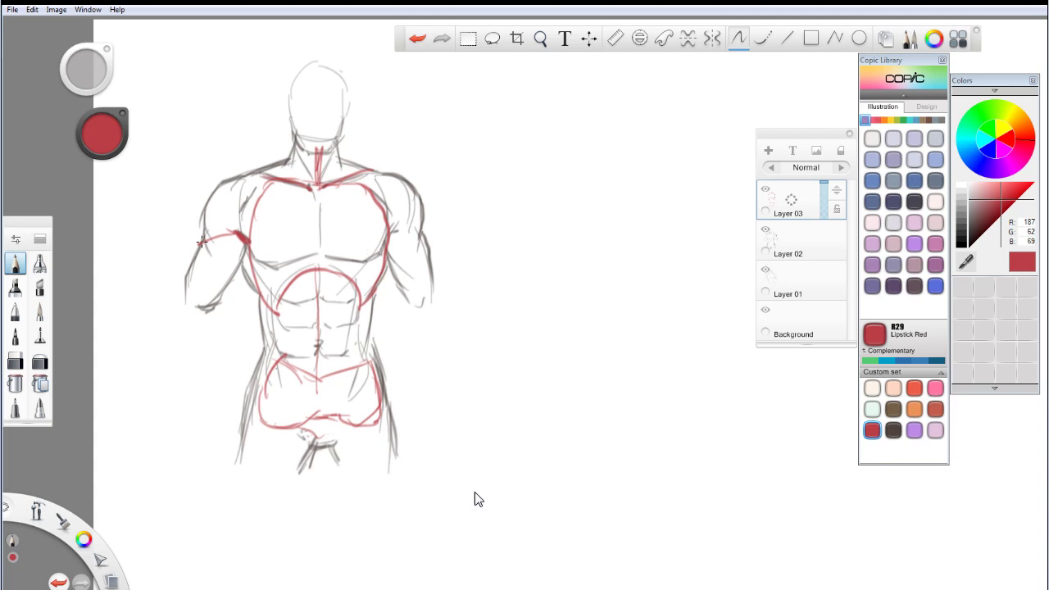
pyautogui.moveTo(201, 241)
pyautogui.mouseDown()
pyautogui.moveTo(236, 223)
pyautogui.moveTo(306, 255)
pyautogui.moveTo(315, 218)
pyautogui.mouseUp()
pyautogui.moveTo(250, 229); pyautogui.dragTo(261, 190)
pyautogui.moveTo(238, 263)
pyautogui.mouseDown()
pyautogui.moveTo(256, 292)
pyautogui.moveTo(217, 295)
pyautogui.mouseUp()
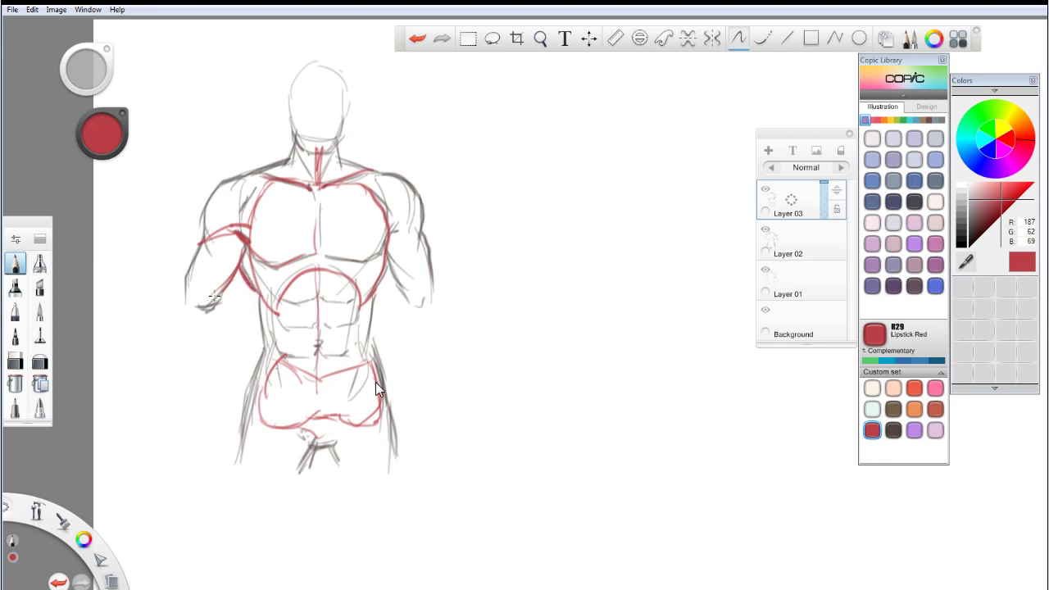
# Step: Mark the forearm end and shoulder contours in red, adding the muscle attachment on the viewer's right upper arm
pyautogui.moveTo(212, 296); pyautogui.dragTo(237, 287)
pyautogui.moveTo(206, 239); pyautogui.dragTo(218, 198)
pyautogui.moveTo(390, 235)
pyautogui.mouseDown()
pyautogui.moveTo(415, 235)
pyautogui.moveTo(402, 178)
pyautogui.mouseUp()
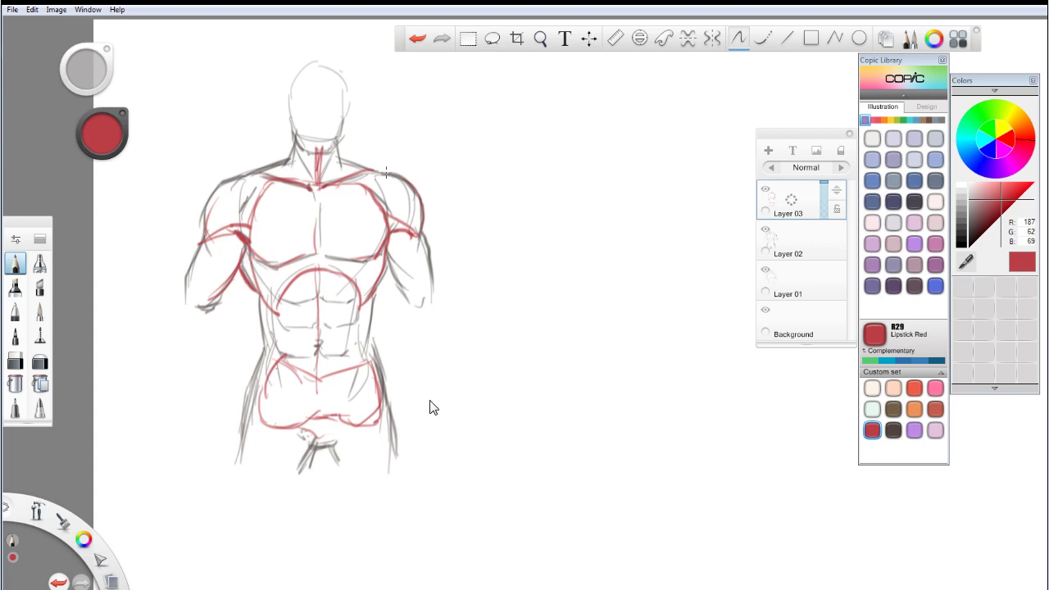
pyautogui.moveTo(385, 173); pyautogui.dragTo(359, 175)
# Step: Draw the inner arm line and the armpit muscle on the viewer's right in red, redoing the arm stroke
pyautogui.moveTo(386, 257); pyautogui.dragTo(398, 295)
pyautogui.hotkey('ctrl', 'z')
pyautogui.moveTo(387, 256)
pyautogui.mouseDown()
pyautogui.moveTo(404, 303)
pyautogui.moveTo(412, 310)
pyautogui.moveTo(399, 292)
pyautogui.moveTo(417, 306)
pyautogui.mouseUp()
pyautogui.hotkey('ctrl', 'z')
pyautogui.moveTo(384, 246)
pyautogui.mouseDown()
pyautogui.moveTo(400, 233)
pyautogui.moveTo(384, 245)
pyautogui.mouseUp()
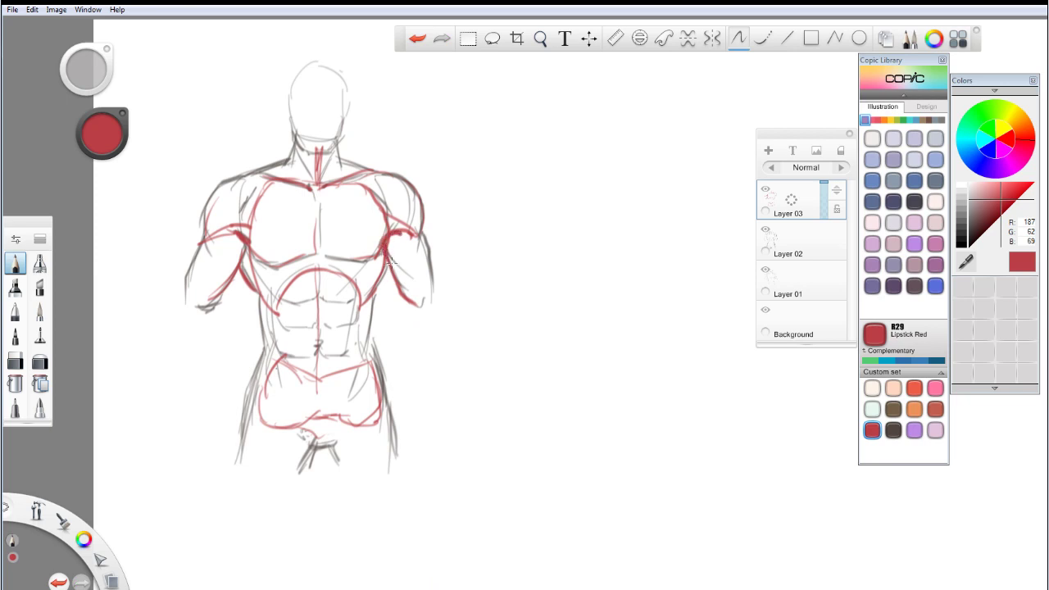
pyautogui.moveTo(379, 285)
pyautogui.mouseDown()
pyautogui.moveTo(385, 265)
pyautogui.moveTo(369, 292)
pyautogui.mouseUp()
# Step: Sketch a small red diagram of the neck, shoulder and upper arm muscles beside the head, with an arrow pointing up
pyautogui.moveTo(177, 86)
pyautogui.mouseDown()
pyautogui.moveTo(230, 91)
pyautogui.moveTo(188, 82)
pyautogui.moveTo(219, 79)
pyautogui.moveTo(167, 117)
pyautogui.moveTo(179, 89)
pyautogui.moveTo(167, 122)
pyautogui.moveTo(211, 144)
pyautogui.moveTo(191, 129)
pyautogui.moveTo(205, 143)
pyautogui.moveTo(201, 135)
pyautogui.moveTo(191, 148)
pyautogui.moveTo(197, 132)
pyautogui.moveTo(189, 149)
pyautogui.moveTo(195, 131)
pyautogui.moveTo(206, 168)
pyautogui.moveTo(197, 143)
pyautogui.moveTo(166, 172)
pyautogui.mouseUp()
pyautogui.hotkey('ctrl', 'z')
pyautogui.moveTo(175, 124); pyautogui.dragTo(156, 158)
pyautogui.moveTo(159, 159); pyautogui.dragTo(153, 170)
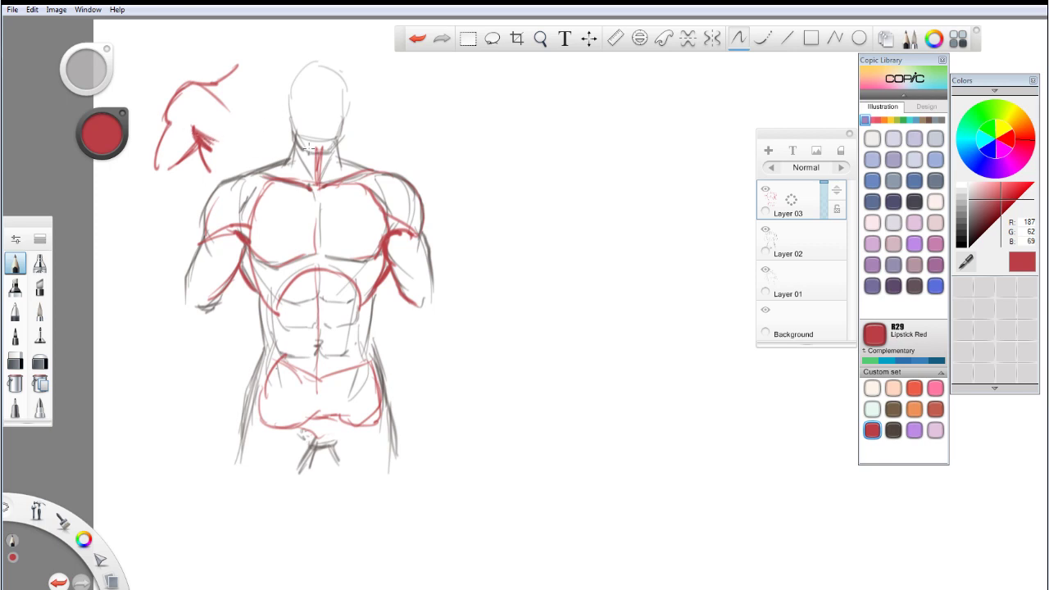
pyautogui.moveTo(203, 86)
pyautogui.mouseDown()
pyautogui.moveTo(238, 63)
pyautogui.moveTo(236, 45)
pyautogui.mouseUp()
pyautogui.moveTo(202, 82)
pyautogui.mouseDown()
pyautogui.moveTo(163, 131)
pyautogui.moveTo(177, 122)
pyautogui.mouseUp()
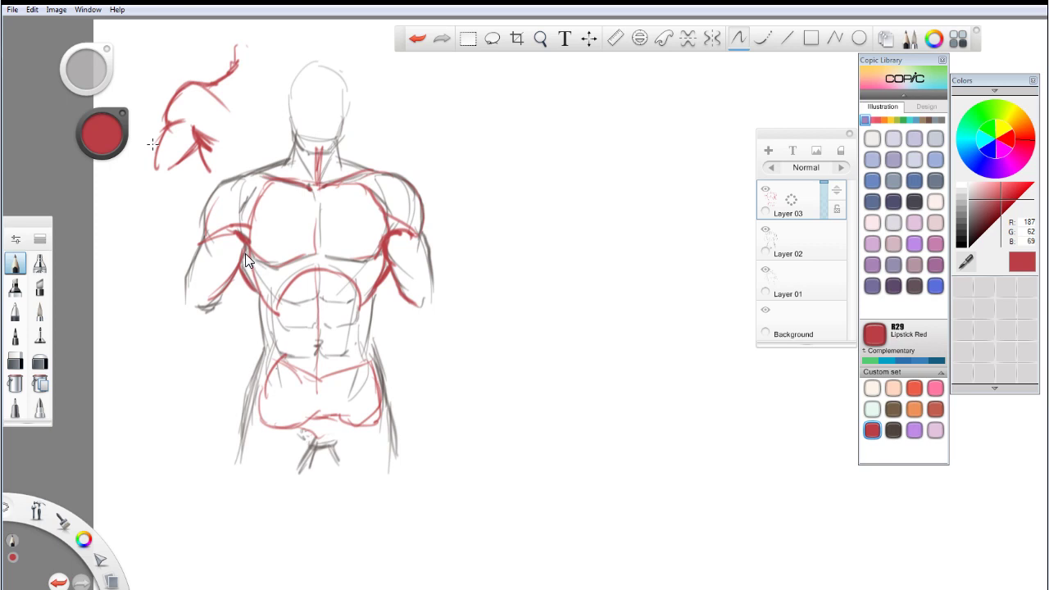
pyautogui.moveTo(159, 139); pyautogui.dragTo(148, 174)
# Step: Hide Layer 03, make Layer 01 the active layer and draw with Copic colour E49 Dark Bark
pyautogui.click(765, 190)
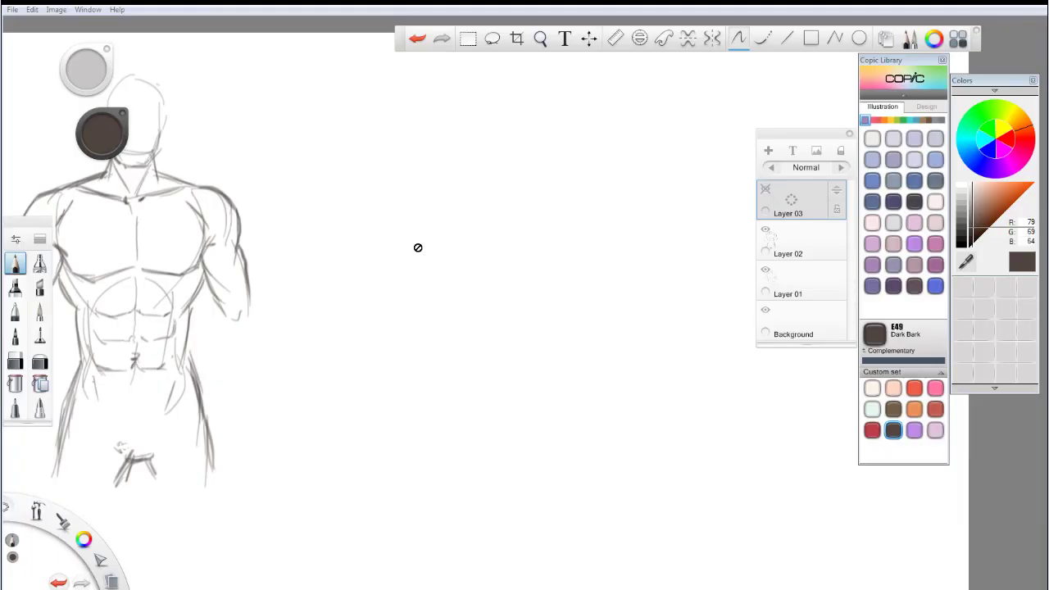
pyautogui.click(765, 191)
pyautogui.click(766, 192)
pyautogui.click(802, 247)
pyautogui.click(791, 281)
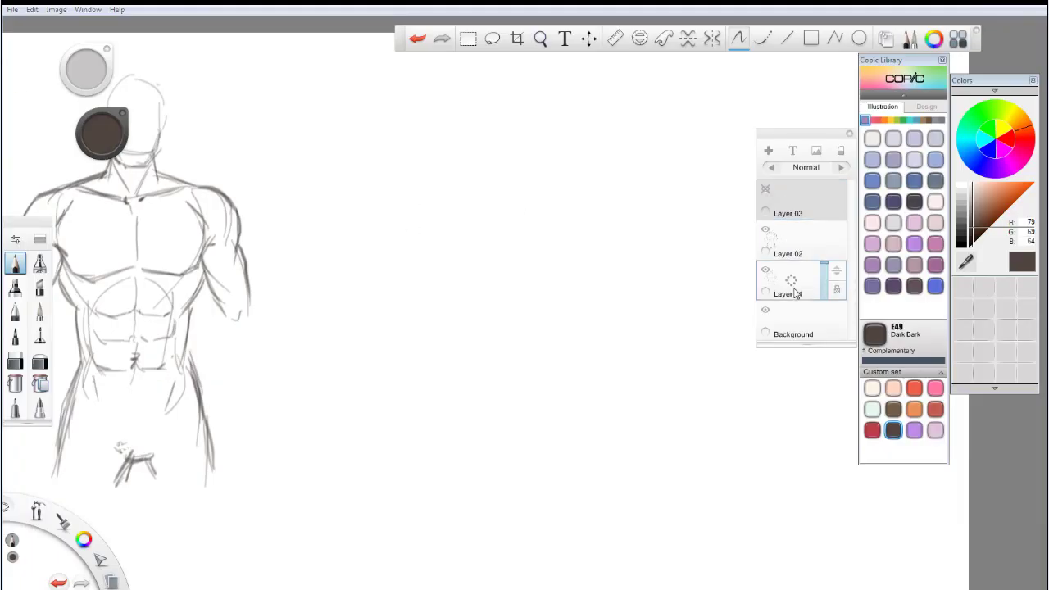
# Step: Rough in a side-view rib cage and the curve of the lower back beside the front-view torso
pyautogui.moveTo(364, 191)
pyautogui.mouseDown()
pyautogui.moveTo(410, 186)
pyautogui.moveTo(390, 175)
pyautogui.moveTo(455, 214)
pyautogui.mouseUp()
pyautogui.hotkey('ctrl', 'z')
pyautogui.moveTo(362, 194)
pyautogui.mouseDown()
pyautogui.moveTo(387, 170)
pyautogui.moveTo(443, 195)
pyautogui.moveTo(437, 311)
pyautogui.mouseUp()
pyautogui.moveTo(439, 261)
pyautogui.mouseDown()
pyautogui.moveTo(409, 314)
pyautogui.moveTo(408, 354)
pyautogui.mouseUp()
pyautogui.moveTo(364, 182)
pyautogui.mouseDown()
pyautogui.moveTo(381, 286)
pyautogui.moveTo(439, 263)
pyautogui.moveTo(418, 324)
pyautogui.moveTo(423, 381)
pyautogui.moveTo(399, 425)
pyautogui.mouseUp()
# Step: Sketch the side view's pelvis, buttock and upper thigh, and connect them to the chest with the belly line
pyautogui.moveTo(418, 354); pyautogui.dragTo(433, 414)
pyautogui.moveTo(426, 416); pyautogui.dragTo(362, 405)
pyautogui.moveTo(379, 352); pyautogui.dragTo(373, 438)
pyautogui.moveTo(344, 401); pyautogui.dragTo(393, 501)
pyautogui.moveTo(428, 362); pyautogui.dragTo(438, 478)
pyautogui.moveTo(349, 424); pyautogui.dragTo(374, 475)
pyautogui.moveTo(354, 256); pyautogui.dragTo(345, 378)
pyautogui.moveTo(368, 181); pyautogui.dragTo(342, 257)
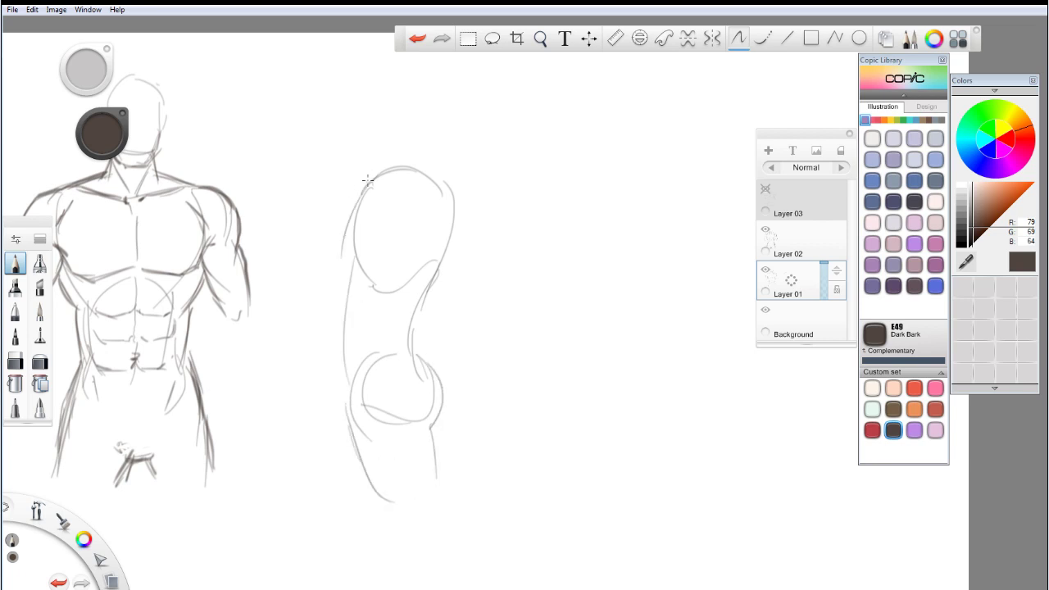
# Step: Define the side view's chest, neck and back contours, redoing strokes around the shoulder and belly
pyautogui.moveTo(366, 179)
pyautogui.mouseDown()
pyautogui.moveTo(336, 228)
pyautogui.moveTo(336, 258)
pyautogui.moveTo(357, 276)
pyautogui.mouseUp()
pyautogui.moveTo(392, 194)
pyautogui.mouseDown()
pyautogui.moveTo(382, 208)
pyautogui.moveTo(437, 181)
pyautogui.mouseUp()
pyautogui.hotkey('ctrl', 'z')
pyautogui.moveTo(363, 186)
pyautogui.mouseDown()
pyautogui.moveTo(404, 174)
pyautogui.moveTo(381, 147)
pyautogui.moveTo(443, 182)
pyautogui.moveTo(461, 215)
pyautogui.moveTo(452, 264)
pyautogui.moveTo(426, 271)
pyautogui.mouseUp()
pyautogui.moveTo(454, 226); pyautogui.dragTo(413, 329)
pyautogui.moveTo(429, 293); pyautogui.dragTo(403, 354)
pyautogui.moveTo(343, 279); pyautogui.dragTo(339, 358)
pyautogui.hotkey('ctrl', 'z')
pyautogui.moveTo(345, 260)
pyautogui.mouseDown()
pyautogui.moveTo(347, 353)
pyautogui.moveTo(338, 250)
pyautogui.moveTo(350, 270)
pyautogui.moveTo(362, 258)
pyautogui.moveTo(344, 275)
pyautogui.mouseUp()
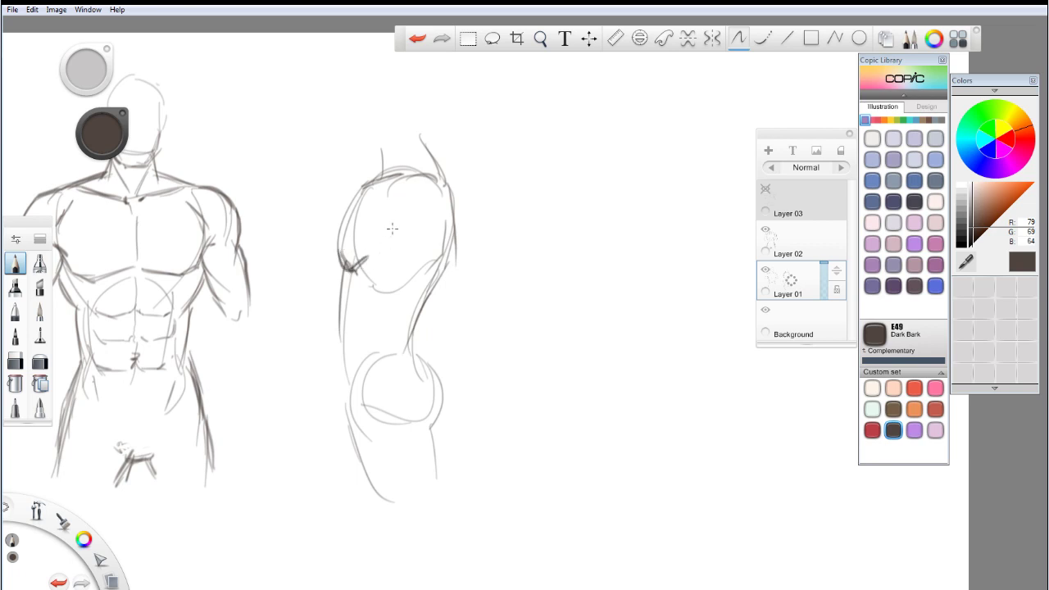
# Step: Draw the side view's shoulder and upper arm shape and the muscle curve below the armpit
pyautogui.moveTo(377, 204); pyautogui.dragTo(375, 242)
pyautogui.moveTo(439, 191); pyautogui.dragTo(443, 236)
pyautogui.moveTo(378, 224); pyautogui.dragTo(400, 250)
pyautogui.moveTo(444, 208)
pyautogui.mouseDown()
pyautogui.moveTo(439, 248)
pyautogui.moveTo(392, 270)
pyautogui.mouseUp()
pyautogui.moveTo(442, 233)
pyautogui.mouseDown()
pyautogui.moveTo(427, 259)
pyautogui.moveTo(400, 244)
pyautogui.moveTo(434, 259)
pyautogui.mouseUp()
pyautogui.moveTo(340, 266)
pyautogui.mouseDown()
pyautogui.moveTo(340, 300)
pyautogui.moveTo(433, 306)
pyautogui.mouseUp()
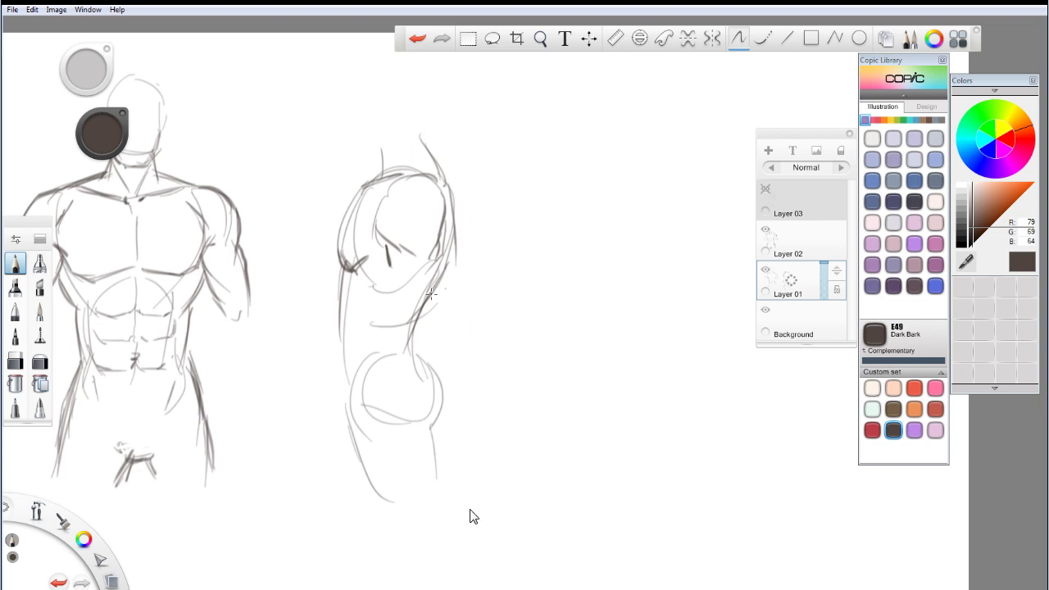
# Step: Strengthen the side view's lower rib line, belly contour and buttock curve, redoing the belly and buttock strokes
pyautogui.moveTo(429, 292); pyautogui.dragTo(376, 331)
pyautogui.moveTo(344, 263); pyautogui.dragTo(336, 354)
pyautogui.hotkey('ctrl', 'z')
pyautogui.moveTo(348, 269); pyautogui.dragTo(344, 397)
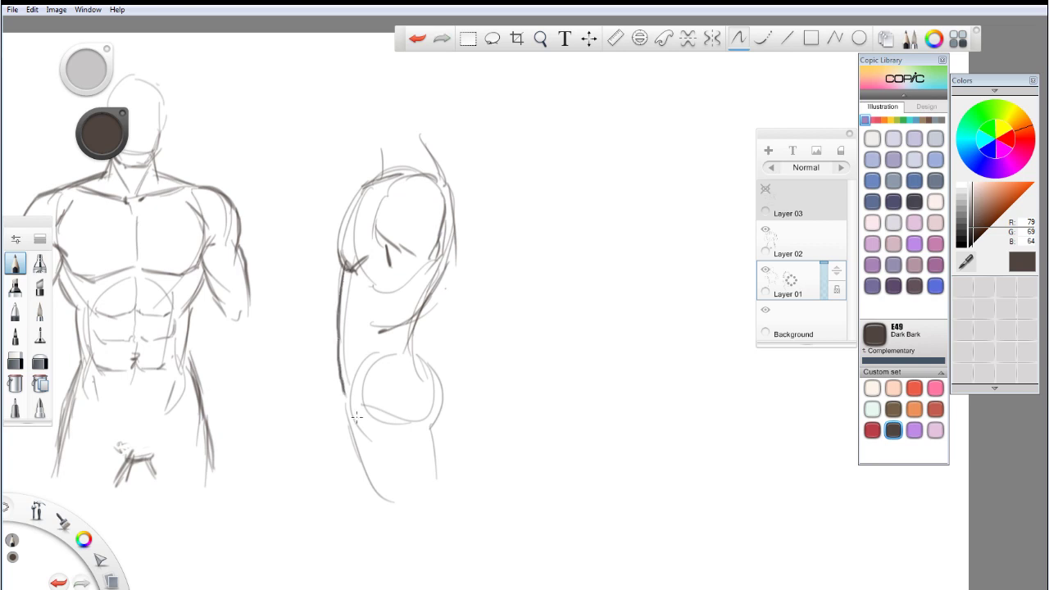
pyautogui.moveTo(420, 352)
pyautogui.mouseDown()
pyautogui.moveTo(443, 395)
pyautogui.moveTo(432, 428)
pyautogui.mouseUp()
pyautogui.hotkey('ctrl', 'z')
pyautogui.moveTo(446, 389); pyautogui.dragTo(432, 431)
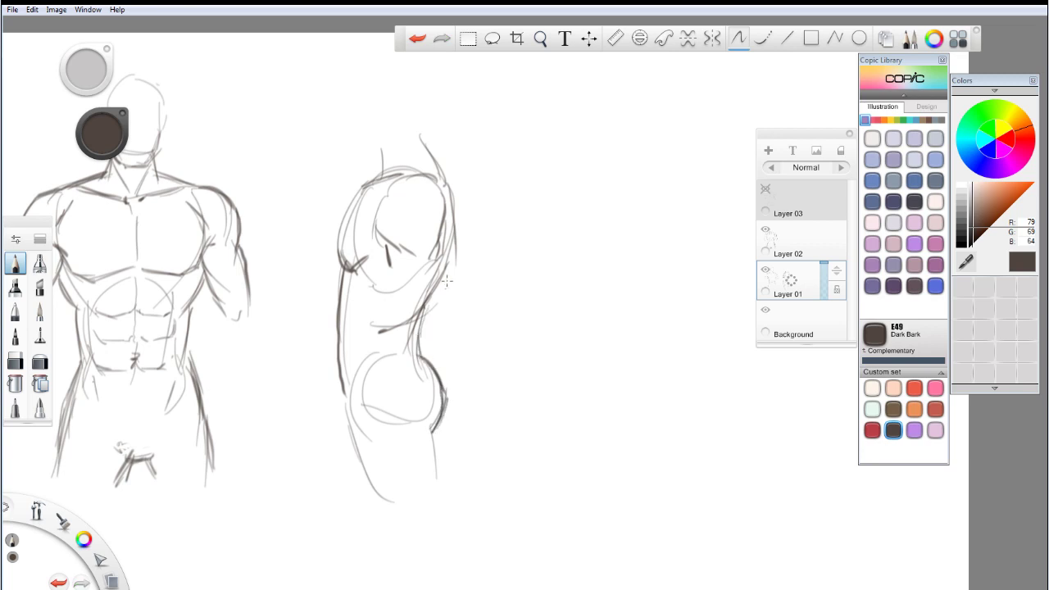
# Step: Draw a curved guide line behind the lower back and add another stroke along the belly contour
pyautogui.moveTo(507, 248)
pyautogui.mouseDown()
pyautogui.moveTo(465, 297)
pyautogui.moveTo(453, 361)
pyautogui.mouseUp()
pyautogui.moveTo(342, 276); pyautogui.dragTo(336, 375)
pyautogui.hotkey('ctrl', 'z')
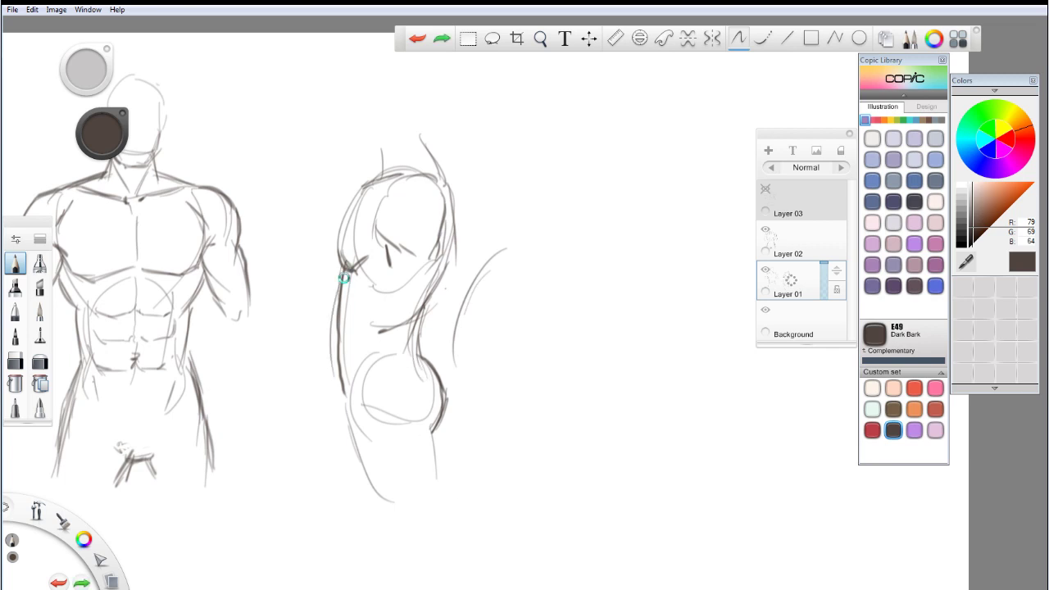
pyautogui.hotkey('ctrl', 'y')
pyautogui.press('e')
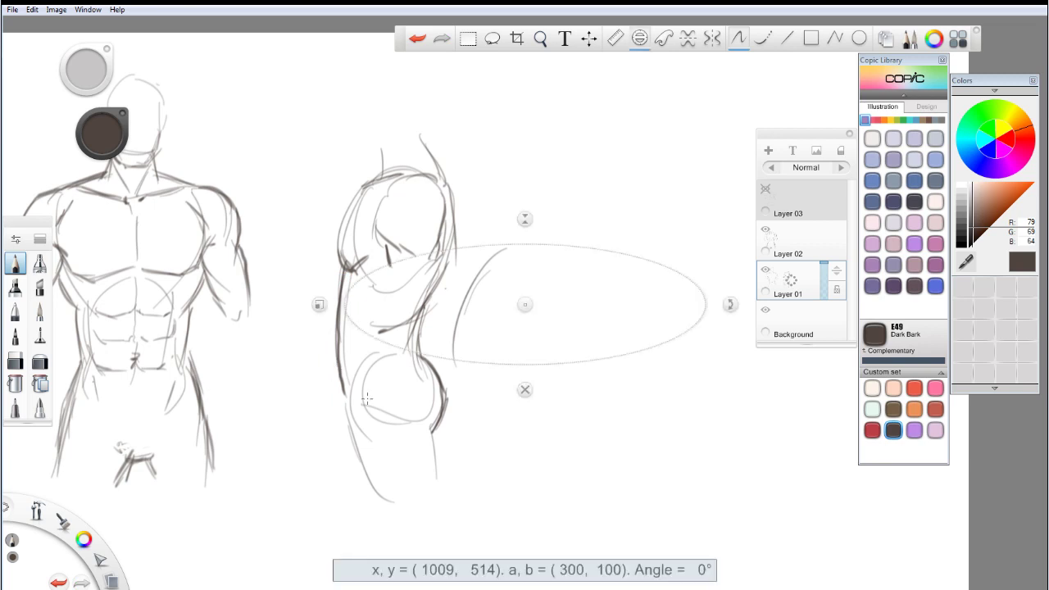
pyautogui.press('e')
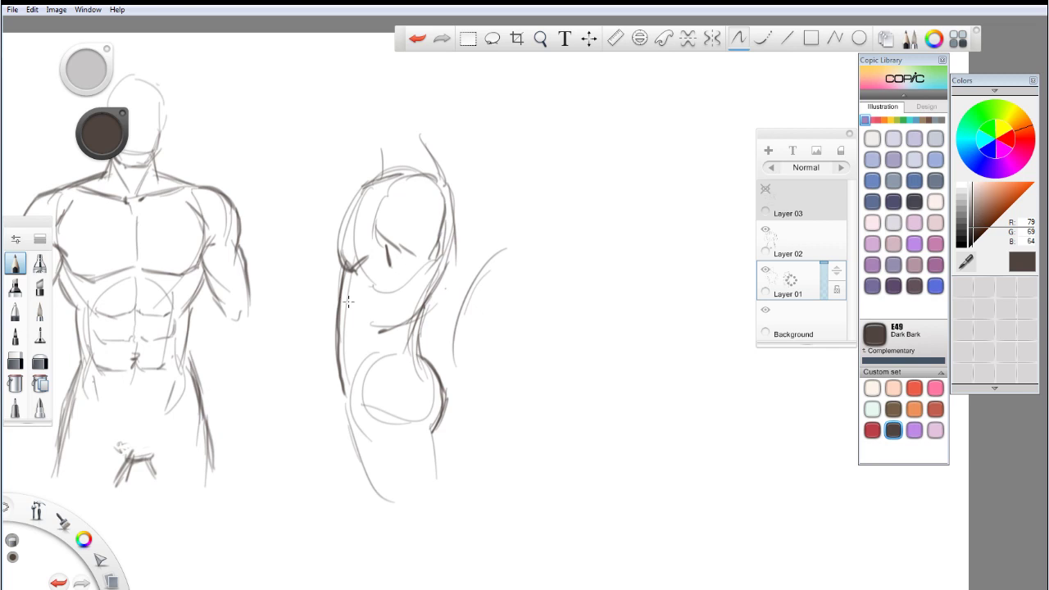
# Step: Lighten the side view's heavy belly contour with the eraser, restroke it in pencil and use a brush size of 7.0
pyautogui.press(']')
pyautogui.press(']')
pyautogui.moveTo(338, 393)
pyautogui.mouseDown()
pyautogui.moveTo(343, 283)
pyautogui.moveTo(340, 374)
pyautogui.moveTo(341, 355)
pyautogui.mouseUp()
pyautogui.moveTo(337, 312); pyautogui.dragTo(341, 283)
pyautogui.press('e')
pyautogui.moveTo(339, 303); pyautogui.dragTo(342, 389)
pyautogui.hotkey('ctrl', 'z')
pyautogui.hotkey('ctrl', 'y')
pyautogui.press(']')
pyautogui.press('[')
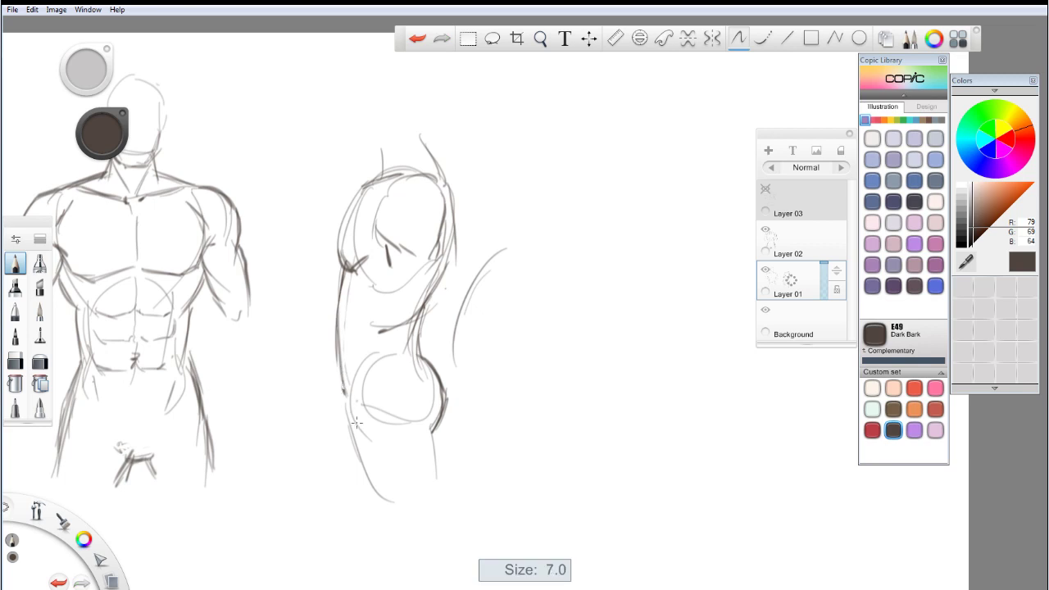
# Step: Darken the side view's front thigh line, the crease under the buttock and the chest contour
pyautogui.moveTo(349, 413); pyautogui.dragTo(365, 500)
pyautogui.moveTo(441, 416)
pyautogui.mouseDown()
pyautogui.moveTo(429, 452)
pyautogui.moveTo(433, 443)
pyautogui.mouseUp()
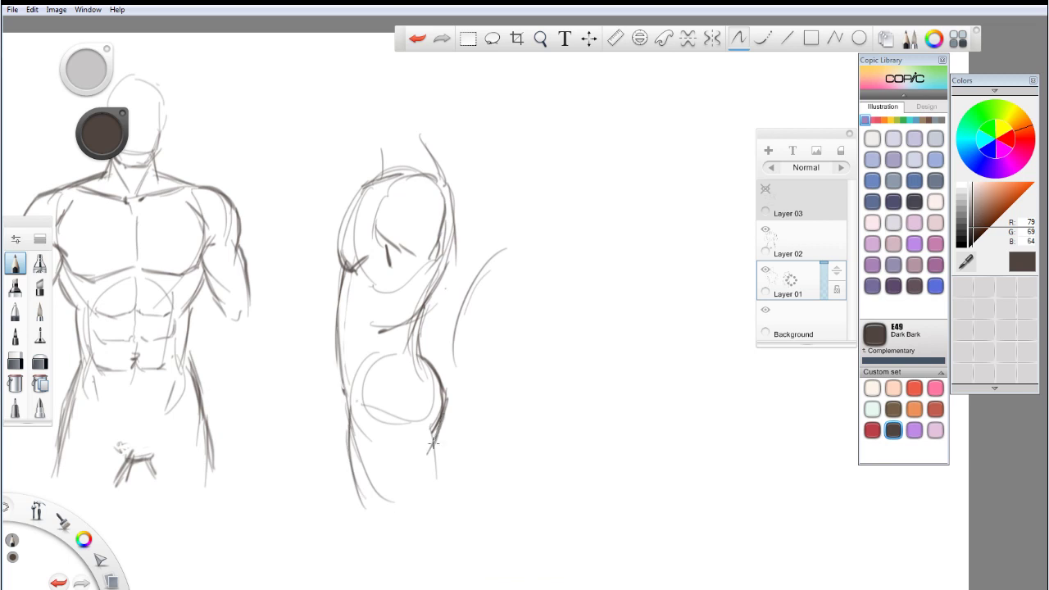
pyautogui.moveTo(350, 429)
pyautogui.mouseDown()
pyautogui.moveTo(367, 506)
pyautogui.moveTo(378, 512)
pyautogui.mouseUp()
pyautogui.moveTo(336, 269); pyautogui.dragTo(361, 193)
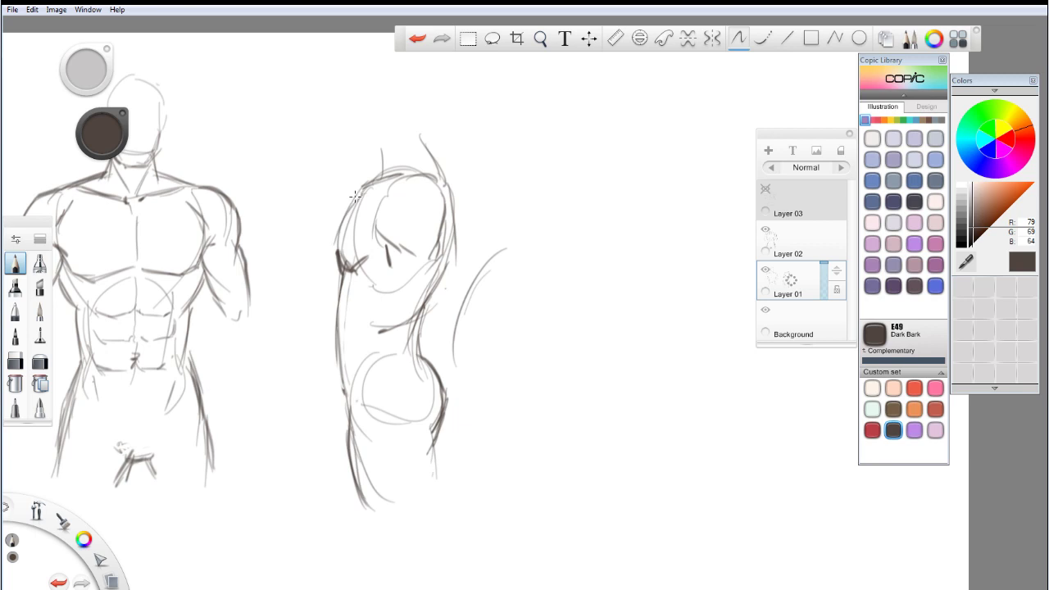
# Step: On Layer 02, darken the side view's shoulder outline and draw the upper arm and back edge below it
pyautogui.click(797, 244)
pyautogui.moveTo(374, 211)
pyautogui.mouseDown()
pyautogui.moveTo(387, 190)
pyautogui.moveTo(401, 247)
pyautogui.mouseUp()
pyautogui.moveTo(434, 181); pyautogui.dragTo(444, 255)
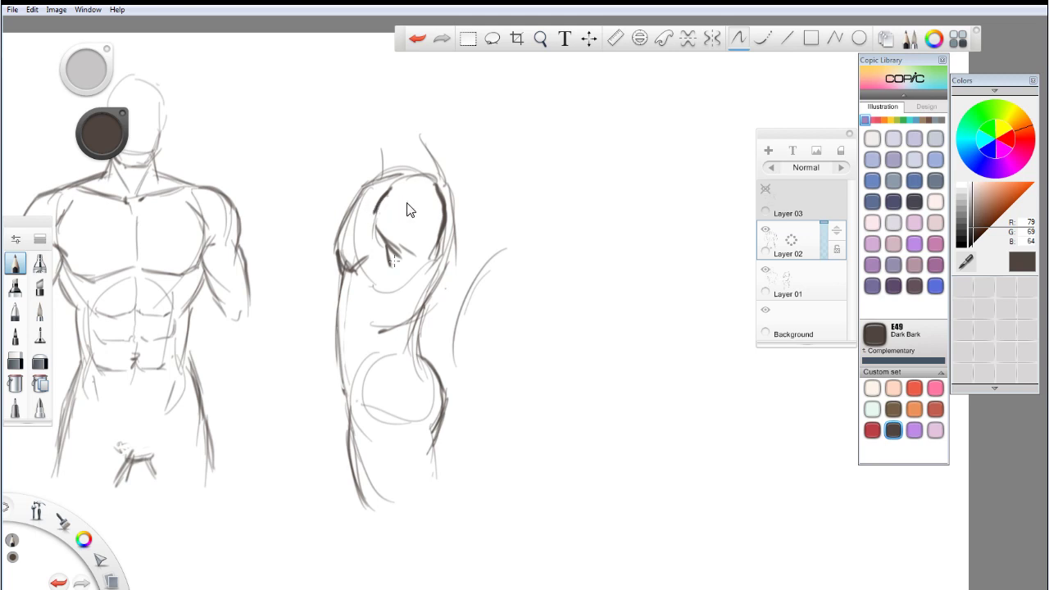
pyautogui.moveTo(393, 260); pyautogui.dragTo(398, 295)
pyautogui.moveTo(442, 245); pyautogui.dragTo(439, 286)
# Step: Define the lower edge of the side view's chest and draw the abdominal segments and serratus muscles over the ribs
pyautogui.moveTo(340, 258); pyautogui.dragTo(349, 275)
pyautogui.moveTo(338, 203); pyautogui.dragTo(338, 292)
pyautogui.hotkey('ctrl', 'z')
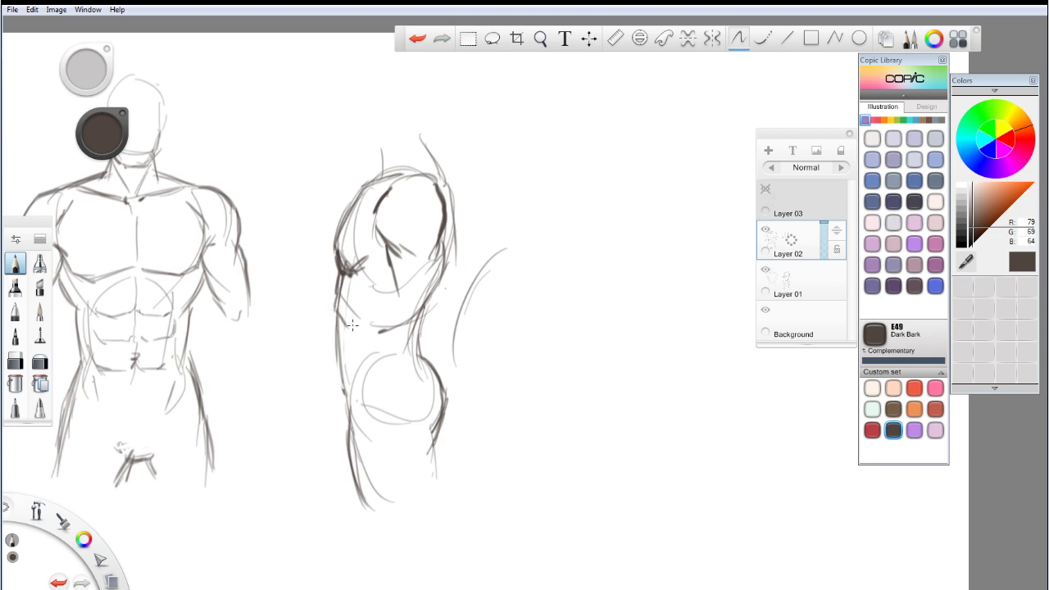
pyautogui.hotkey('ctrl', 'z')
pyautogui.moveTo(348, 324)
pyautogui.mouseDown()
pyautogui.moveTo(346, 293)
pyautogui.moveTo(354, 336)
pyautogui.moveTo(337, 314)
pyautogui.moveTo(350, 346)
pyautogui.mouseUp()
pyautogui.moveTo(375, 307)
pyautogui.mouseDown()
pyautogui.moveTo(404, 291)
pyautogui.moveTo(397, 286)
pyautogui.moveTo(404, 298)
pyautogui.moveTo(416, 293)
pyautogui.moveTo(401, 288)
pyautogui.mouseUp()
pyautogui.moveTo(385, 322)
pyautogui.mouseDown()
pyautogui.moveTo(408, 310)
pyautogui.moveTo(374, 280)
pyautogui.mouseUp()
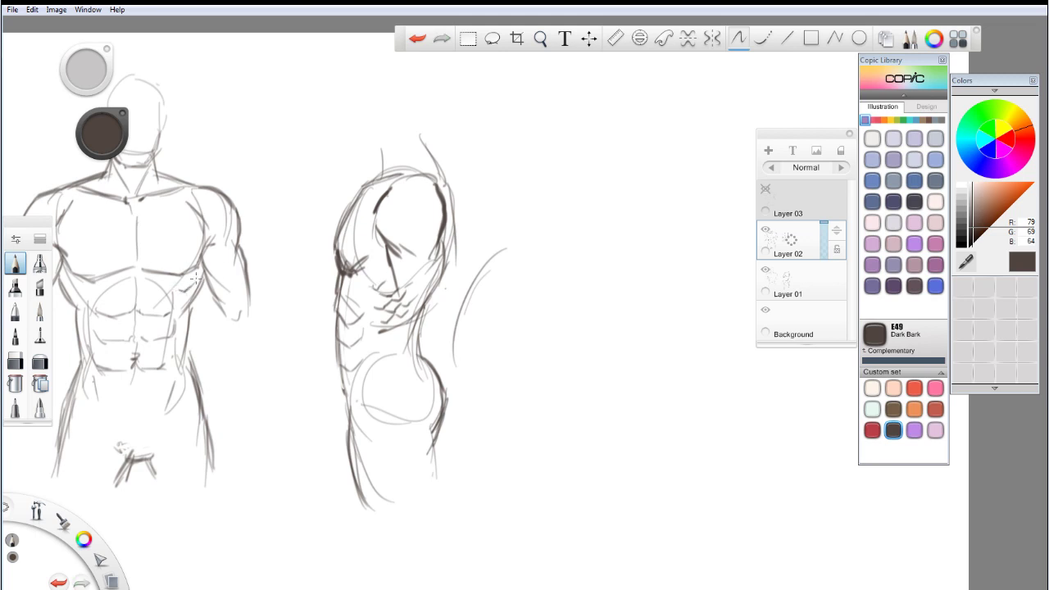
# Step: Add serratus strokes to the front-view torso and reinforce the side view's back, hip and belly contours
pyautogui.moveTo(187, 283); pyautogui.dragTo(199, 276)
pyautogui.moveTo(451, 209)
pyautogui.mouseDown()
pyautogui.moveTo(454, 254)
pyautogui.moveTo(440, 282)
pyautogui.mouseUp()
pyautogui.hotkey('ctrl', 'z')
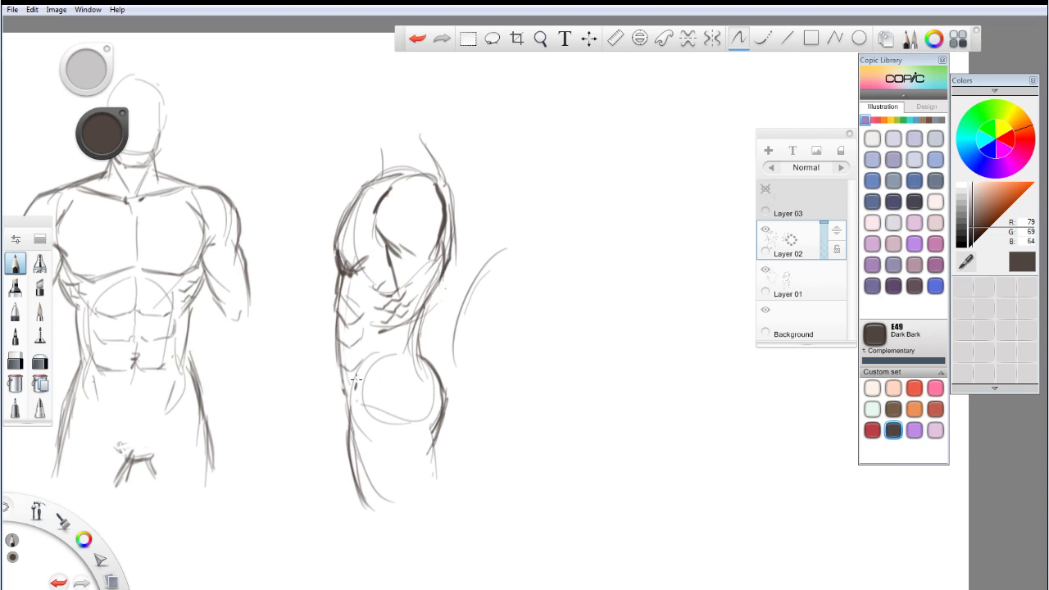
pyautogui.moveTo(345, 428)
pyautogui.mouseDown()
pyautogui.moveTo(342, 387)
pyautogui.moveTo(344, 416)
pyautogui.mouseUp()
pyautogui.moveTo(338, 339); pyautogui.dragTo(343, 400)
pyautogui.hotkey('ctrl', 'z')
pyautogui.moveTo(336, 289); pyautogui.dragTo(332, 315)
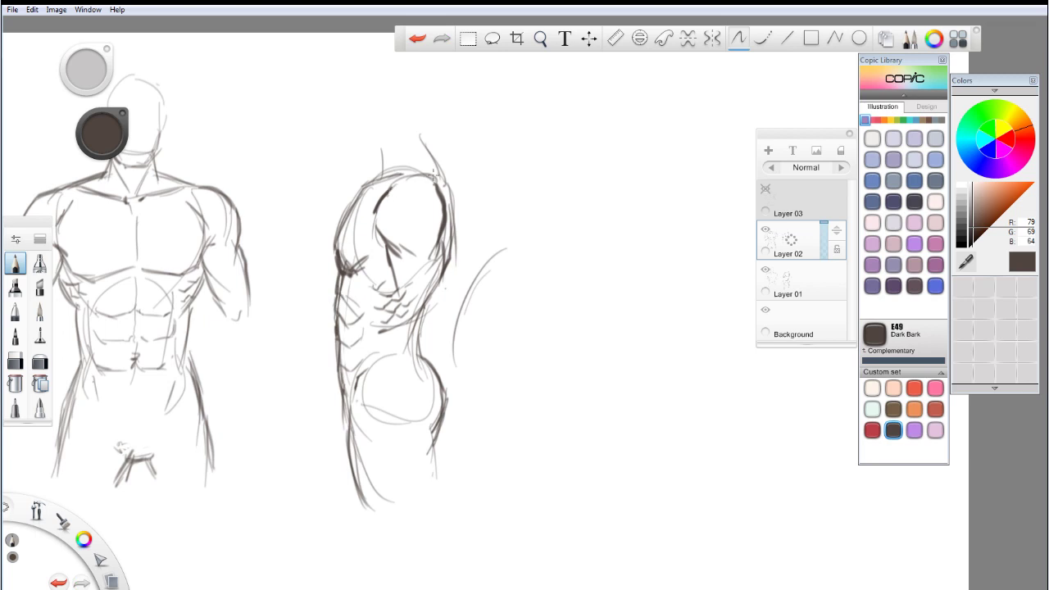
# Step: Draw the side view's neck and head profile with facial marks, and reinforce the guide curve behind the lower back
pyautogui.moveTo(382, 175)
pyautogui.mouseDown()
pyautogui.moveTo(395, 140)
pyautogui.moveTo(388, 156)
pyautogui.moveTo(375, 136)
pyautogui.moveTo(380, 169)
pyautogui.mouseUp()
pyautogui.moveTo(421, 127)
pyautogui.mouseDown()
pyautogui.moveTo(435, 156)
pyautogui.moveTo(371, 150)
pyautogui.moveTo(364, 159)
pyautogui.moveTo(349, 77)
pyautogui.moveTo(364, 149)
pyautogui.mouseUp()
pyautogui.hotkey('ctrl', 'z')
pyautogui.moveTo(362, 102)
pyautogui.mouseDown()
pyautogui.moveTo(342, 133)
pyautogui.moveTo(355, 157)
pyautogui.moveTo(368, 152)
pyautogui.mouseUp()
pyautogui.moveTo(422, 80); pyautogui.dragTo(421, 131)
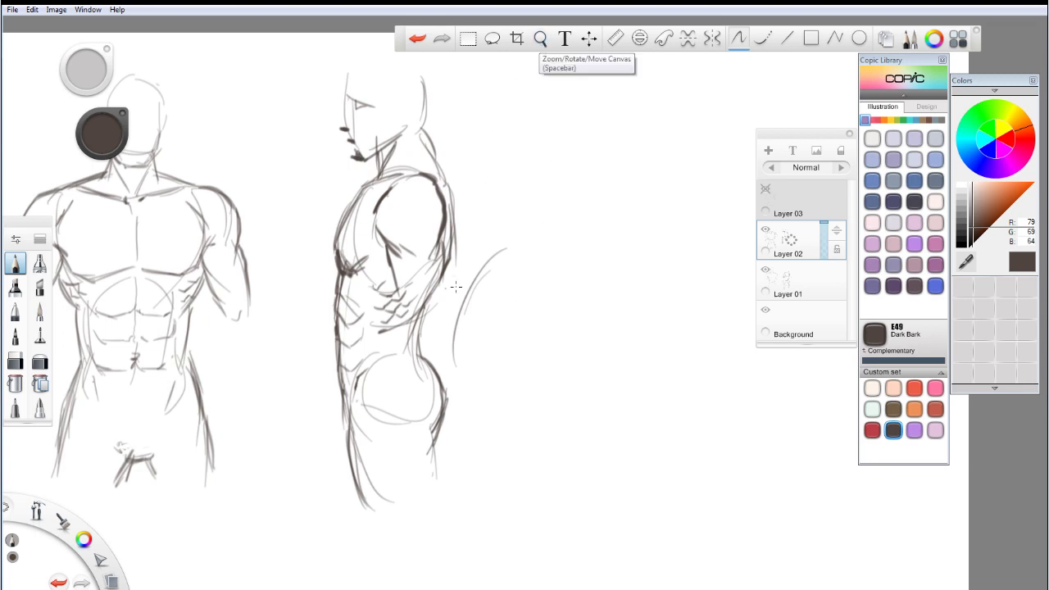
pyautogui.moveTo(454, 339); pyautogui.dragTo(465, 291)
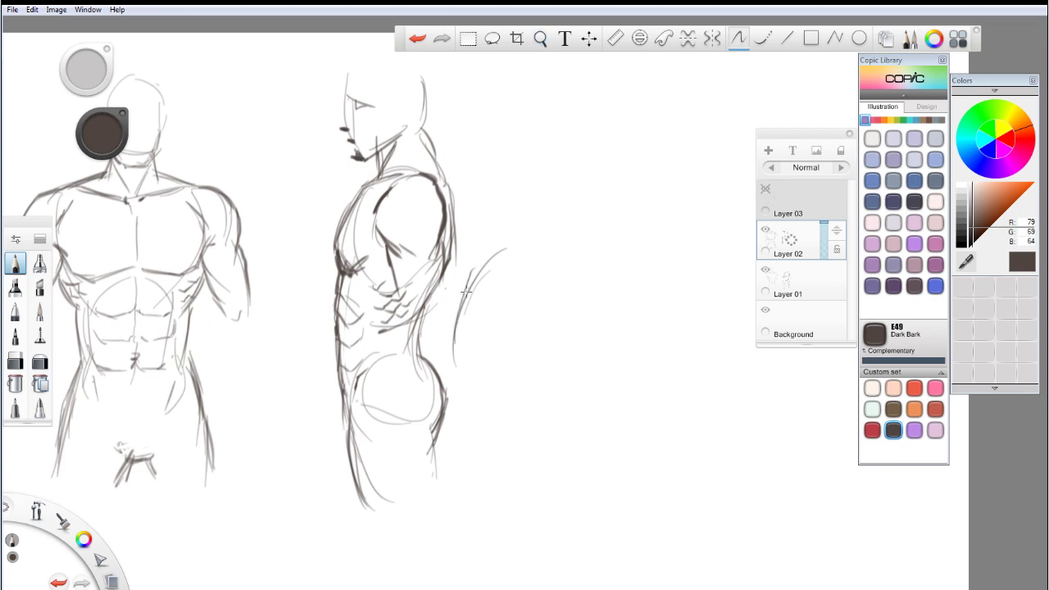
# Step: Show Layer 03 again as the active layer and choose Copic colour R29 Lipstick Red
pyautogui.click(541, 39)
pyautogui.moveTo(513, 257); pyautogui.dragTo(834, 66)
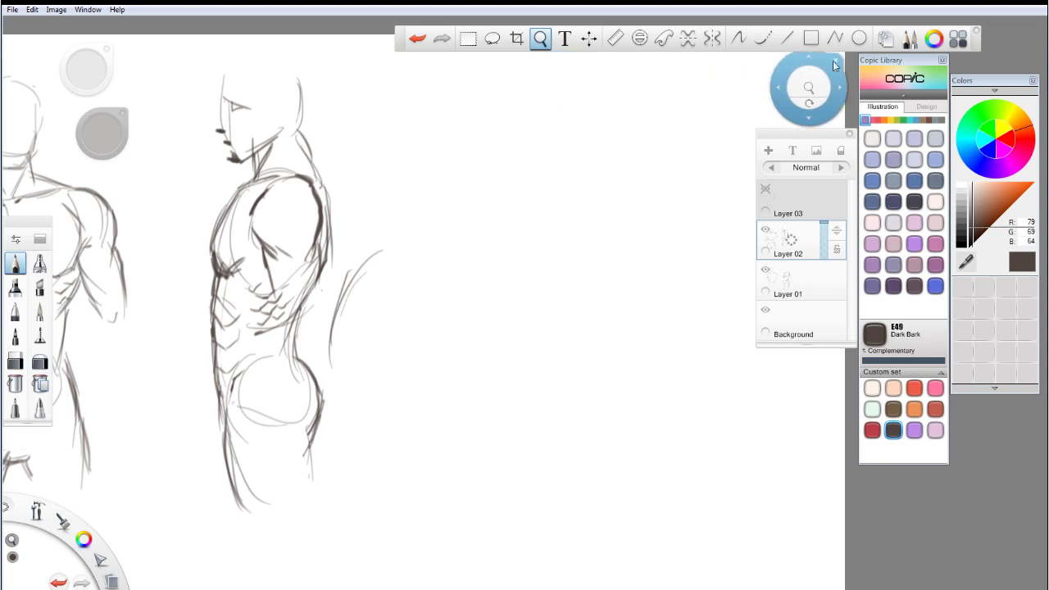
pyautogui.click(540, 41)
pyautogui.click(800, 284)
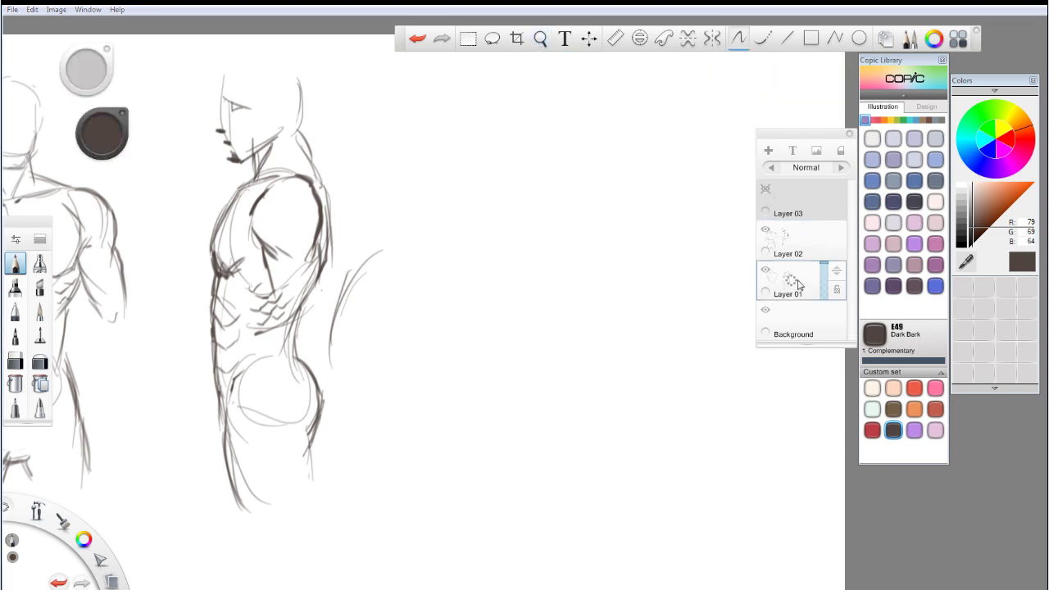
pyautogui.click(790, 205)
pyautogui.click(765, 191)
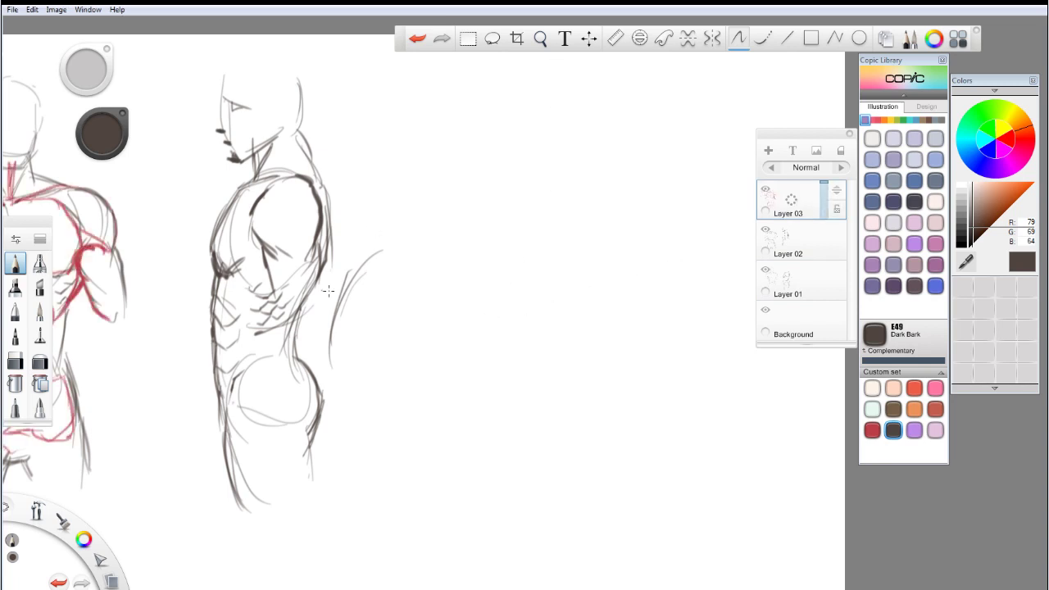
pyautogui.click(871, 429)
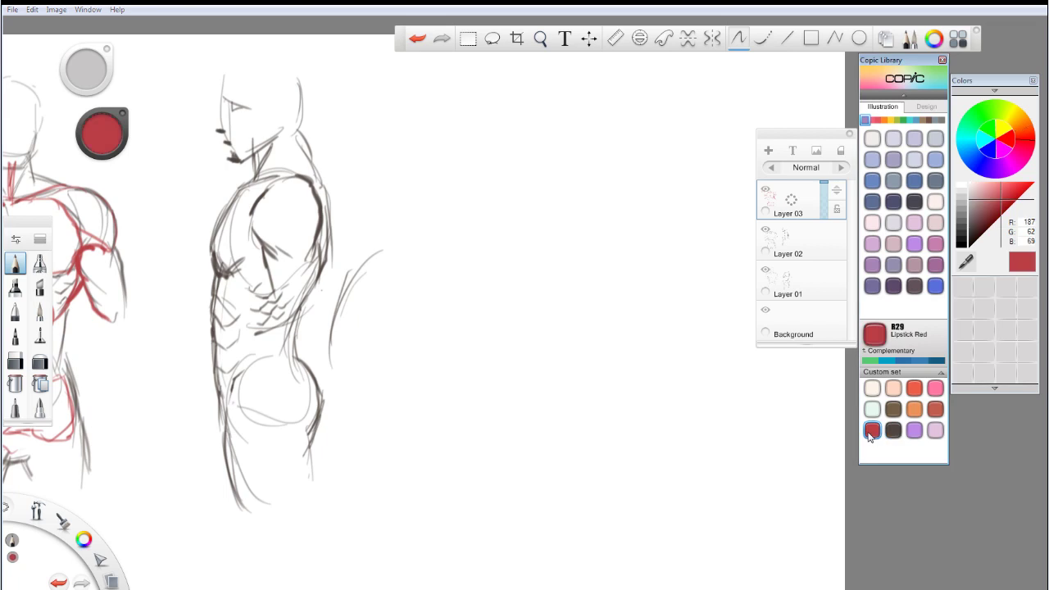
# Step: Outline the side view's rib cage in red and mark a small downward arrow beneath it
pyautogui.moveTo(216, 236)
pyautogui.mouseDown()
pyautogui.moveTo(245, 321)
pyautogui.moveTo(295, 318)
pyautogui.moveTo(308, 294)
pyautogui.mouseUp()
pyautogui.hotkey('ctrl', 'z')
pyautogui.moveTo(212, 261)
pyautogui.mouseDown()
pyautogui.moveTo(211, 229)
pyautogui.moveTo(243, 173)
pyautogui.mouseUp()
pyautogui.moveTo(215, 232); pyautogui.dragTo(277, 172)
pyautogui.moveTo(257, 348); pyautogui.dragTo(259, 364)
pyautogui.moveTo(293, 316)
pyautogui.mouseDown()
pyautogui.moveTo(314, 224)
pyautogui.moveTo(319, 181)
pyautogui.mouseUp()
# Step: Draw the side view's pelvis with its hip joint circle and the lower back curve in red
pyautogui.moveTo(228, 405); pyautogui.dragTo(271, 373)
pyautogui.moveTo(313, 282); pyautogui.dragTo(278, 370)
pyautogui.moveTo(285, 328)
pyautogui.mouseDown()
pyautogui.moveTo(291, 375)
pyautogui.moveTo(285, 353)
pyautogui.moveTo(284, 366)
pyautogui.moveTo(315, 419)
pyautogui.moveTo(306, 459)
pyautogui.mouseUp()
pyautogui.moveTo(219, 403)
pyautogui.mouseDown()
pyautogui.moveTo(246, 461)
pyautogui.moveTo(275, 410)
pyautogui.moveTo(239, 426)
pyautogui.mouseUp()
pyautogui.moveTo(277, 372)
pyautogui.mouseDown()
pyautogui.moveTo(309, 413)
pyautogui.moveTo(258, 467)
pyautogui.mouseUp()
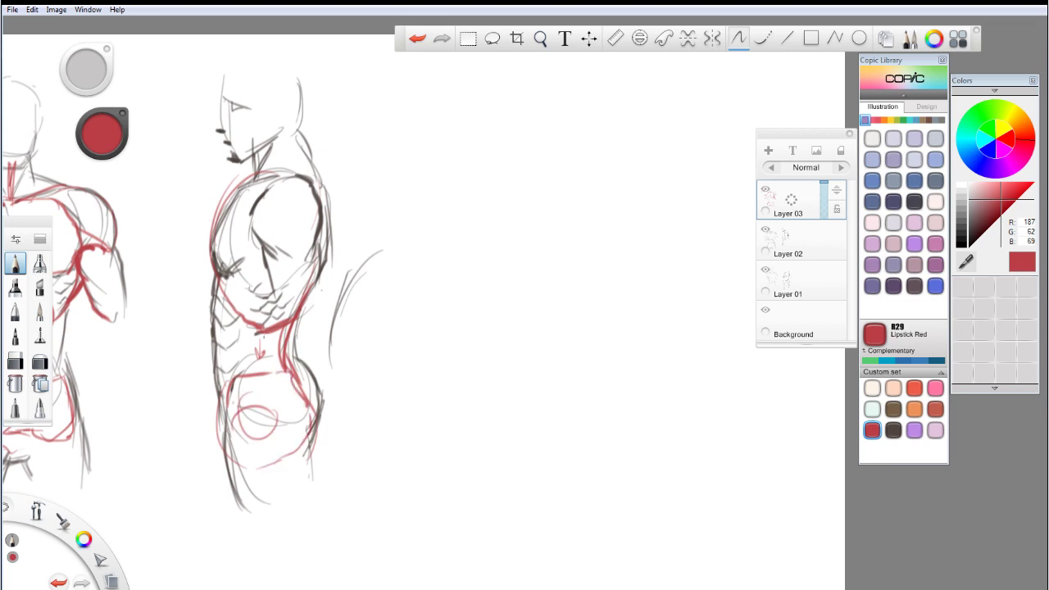
# Step: Mark the back of the neck in red and add directional arrows along the neck and spine curves
pyautogui.moveTo(308, 175); pyautogui.dragTo(291, 130)
pyautogui.hotkey('ctrl', 'z')
pyautogui.moveTo(311, 176); pyautogui.dragTo(292, 133)
pyautogui.moveTo(337, 162)
pyautogui.mouseDown()
pyautogui.moveTo(316, 127)
pyautogui.moveTo(333, 136)
pyautogui.mouseUp()
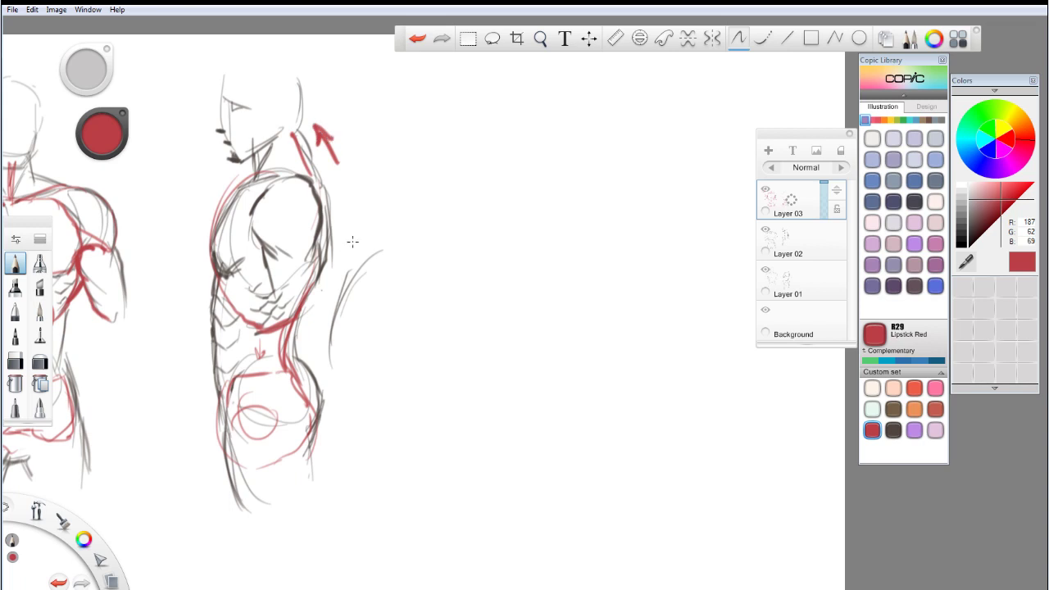
pyautogui.moveTo(342, 177)
pyautogui.mouseDown()
pyautogui.moveTo(346, 260)
pyautogui.moveTo(322, 341)
pyautogui.mouseUp()
pyautogui.moveTo(345, 260); pyautogui.dragTo(356, 253)
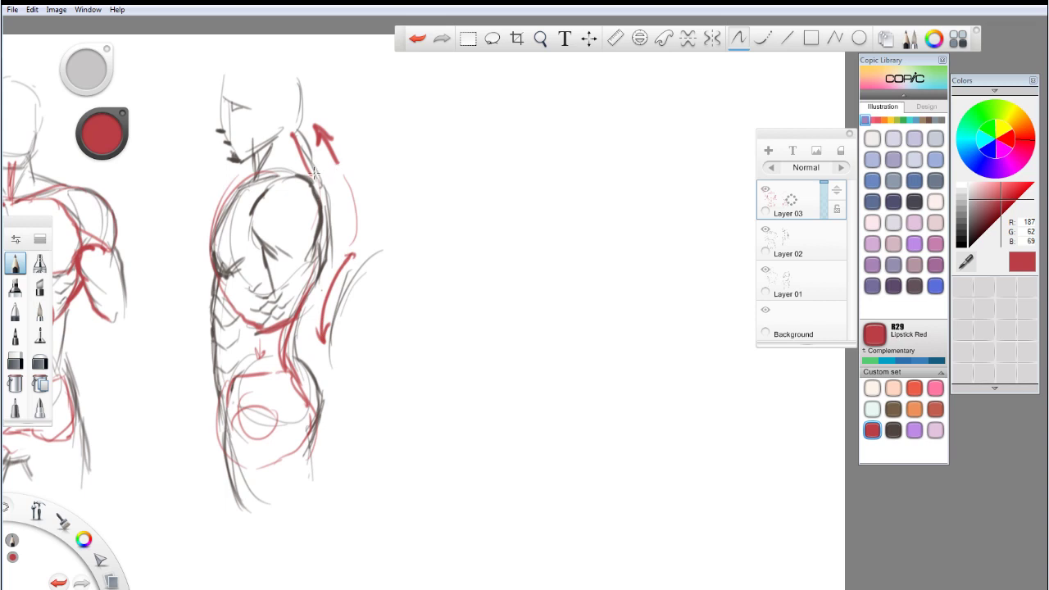
pyautogui.moveTo(335, 167)
pyautogui.mouseDown()
pyautogui.moveTo(330, 175)
pyautogui.moveTo(339, 171)
pyautogui.mouseUp()
pyautogui.hotkey('ctrl', 'z')
# Step: Hide Layer 03 and rough in a forward-bending torso's rib cage and back on Layer 01 in E49 Dark Bark
pyautogui.click(765, 189)
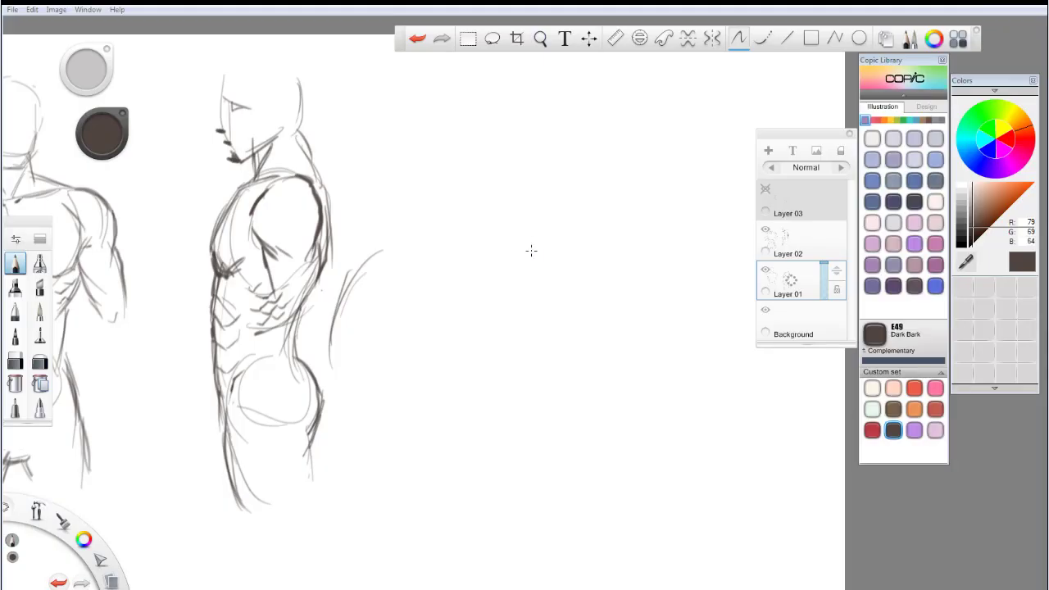
pyautogui.moveTo(521, 269)
pyautogui.mouseDown()
pyautogui.moveTo(497, 211)
pyautogui.moveTo(539, 174)
pyautogui.mouseUp()
pyautogui.hotkey('ctrl', 'z')
pyautogui.moveTo(487, 234)
pyautogui.mouseDown()
pyautogui.moveTo(551, 180)
pyautogui.moveTo(578, 253)
pyautogui.mouseUp()
pyautogui.moveTo(488, 231)
pyautogui.mouseDown()
pyautogui.moveTo(507, 283)
pyautogui.moveTo(554, 312)
pyautogui.mouseUp()
pyautogui.moveTo(565, 191)
pyautogui.mouseDown()
pyautogui.moveTo(602, 313)
pyautogui.moveTo(539, 373)
pyautogui.mouseUp()
# Step: Sketch the bending torso's pelvis and lower back, with arrows showing the stretched back and the folding front
pyautogui.moveTo(602, 314); pyautogui.dragTo(557, 411)
pyautogui.moveTo(543, 337); pyautogui.dragTo(608, 395)
pyautogui.moveTo(592, 227); pyautogui.dragTo(615, 338)
pyautogui.moveTo(622, 199); pyautogui.dragTo(673, 334)
pyautogui.moveTo(456, 276)
pyautogui.mouseDown()
pyautogui.moveTo(506, 314)
pyautogui.moveTo(484, 347)
pyautogui.moveTo(496, 341)
pyautogui.mouseUp()
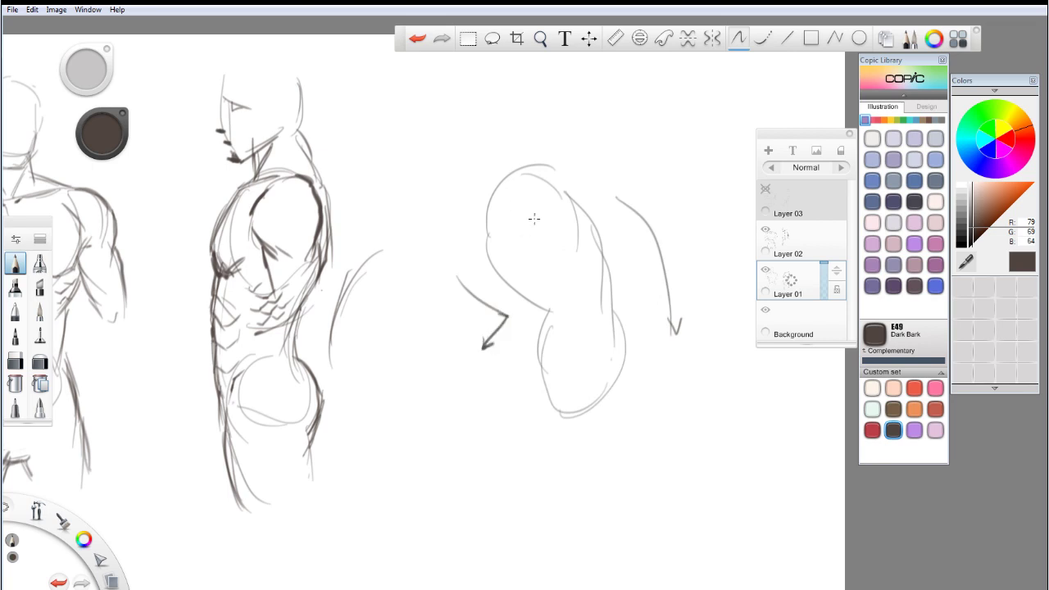
# Step: Draw the bending torso's shoulder circle, neck and jaw line, redoing several strokes
pyautogui.moveTo(529, 200); pyautogui.dragTo(528, 229)
pyautogui.hotkey('ctrl', 'z')
pyautogui.moveTo(543, 178)
pyautogui.mouseDown()
pyautogui.moveTo(510, 219)
pyautogui.moveTo(526, 232)
pyautogui.moveTo(558, 232)
pyautogui.moveTo(552, 180)
pyautogui.moveTo(562, 184)
pyautogui.mouseUp()
pyautogui.moveTo(482, 139)
pyautogui.mouseDown()
pyautogui.moveTo(513, 172)
pyautogui.moveTo(484, 207)
pyautogui.mouseUp()
pyautogui.hotkey('ctrl', 'z')
pyautogui.moveTo(461, 171); pyautogui.dragTo(498, 277)
pyautogui.hotkey('ctrl', 'z')
pyautogui.moveTo(478, 216)
pyautogui.mouseDown()
pyautogui.moveTo(504, 188)
pyautogui.moveTo(482, 220)
pyautogui.mouseUp()
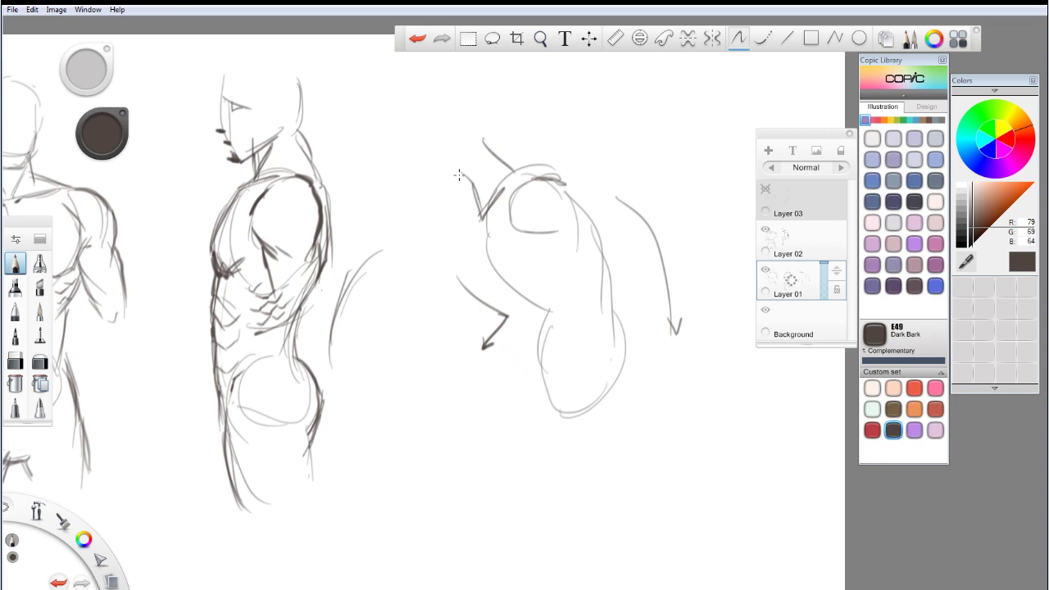
pyautogui.moveTo(459, 174)
pyautogui.mouseDown()
pyautogui.moveTo(476, 199)
pyautogui.moveTo(433, 180)
pyautogui.moveTo(410, 187)
pyautogui.mouseUp()
pyautogui.hotkey('ctrl', 'z')
# Step: Define the bending torso's chest contour, the belly fold and the lower curve of the rib cage
pyautogui.moveTo(475, 214)
pyautogui.mouseDown()
pyautogui.moveTo(495, 287)
pyautogui.moveTo(546, 297)
pyautogui.moveTo(559, 333)
pyautogui.mouseUp()
pyautogui.hotkey('ctrl', 'z')
pyautogui.moveTo(515, 295); pyautogui.dragTo(561, 326)
pyautogui.moveTo(514, 293); pyautogui.dragTo(570, 211)
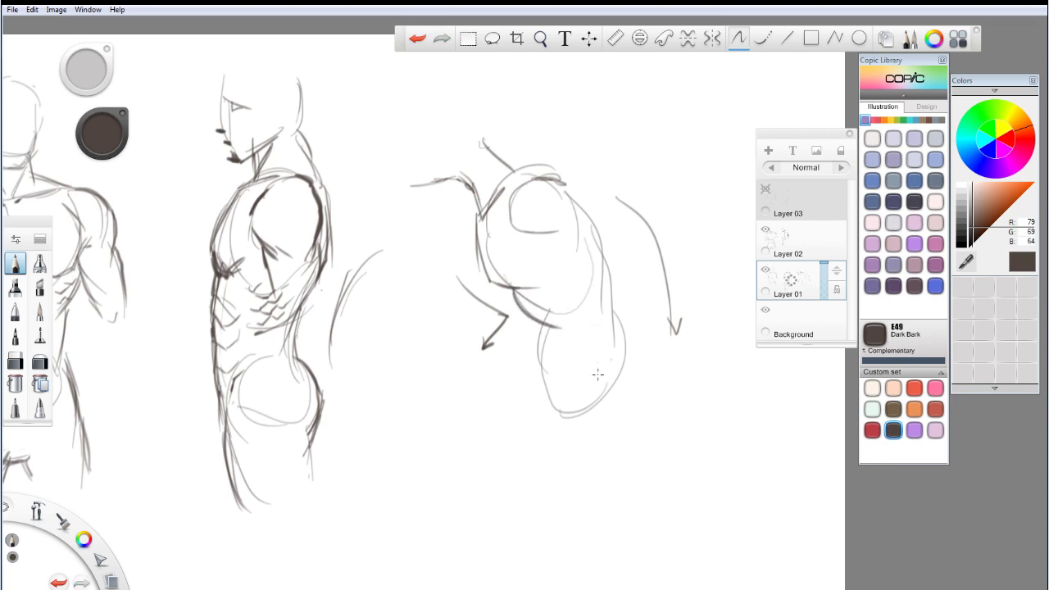
# Step: Draw the bending torso's lower back, abdomen, buttock and thigh contours below the rib cage, redoing one thigh stroke
pyautogui.moveTo(611, 263); pyautogui.dragTo(632, 361)
pyautogui.moveTo(549, 330)
pyautogui.mouseDown()
pyautogui.moveTo(544, 392)
pyautogui.moveTo(552, 329)
pyautogui.moveTo(547, 379)
pyautogui.moveTo(548, 368)
pyautogui.moveTo(537, 371)
pyautogui.moveTo(566, 419)
pyautogui.mouseUp()
pyautogui.moveTo(629, 368); pyautogui.dragTo(636, 402)
pyautogui.moveTo(626, 347); pyautogui.dragTo(604, 446)
pyautogui.moveTo(552, 397); pyautogui.dragTo(513, 482)
pyautogui.hotkey('ctrl', 'z')
pyautogui.moveTo(554, 407)
pyautogui.mouseDown()
pyautogui.moveTo(538, 480)
pyautogui.moveTo(550, 432)
pyautogui.mouseUp()
pyautogui.moveTo(541, 387); pyautogui.dragTo(560, 435)
pyautogui.moveTo(642, 405)
pyautogui.mouseDown()
pyautogui.moveTo(629, 447)
pyautogui.moveTo(561, 529)
pyautogui.mouseUp()
pyautogui.moveTo(549, 425); pyautogui.dragTo(518, 518)
# Step: Darken the bending torso's chest, belly fold and shoulder, and draw the upper arm extending backward
pyautogui.moveTo(512, 289); pyautogui.dragTo(539, 325)
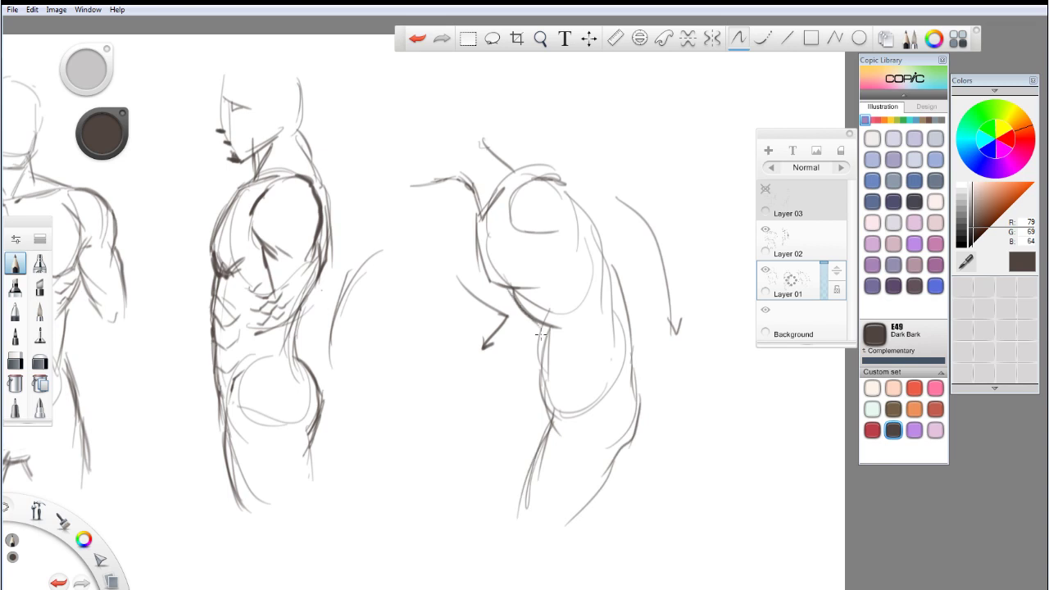
pyautogui.moveTo(499, 288)
pyautogui.mouseDown()
pyautogui.moveTo(528, 299)
pyautogui.moveTo(539, 262)
pyautogui.moveTo(529, 300)
pyautogui.moveTo(510, 297)
pyautogui.mouseUp()
pyautogui.moveTo(474, 207); pyautogui.dragTo(513, 289)
pyautogui.moveTo(479, 218)
pyautogui.mouseDown()
pyautogui.moveTo(498, 200)
pyautogui.moveTo(564, 182)
pyautogui.moveTo(605, 196)
pyautogui.mouseUp()
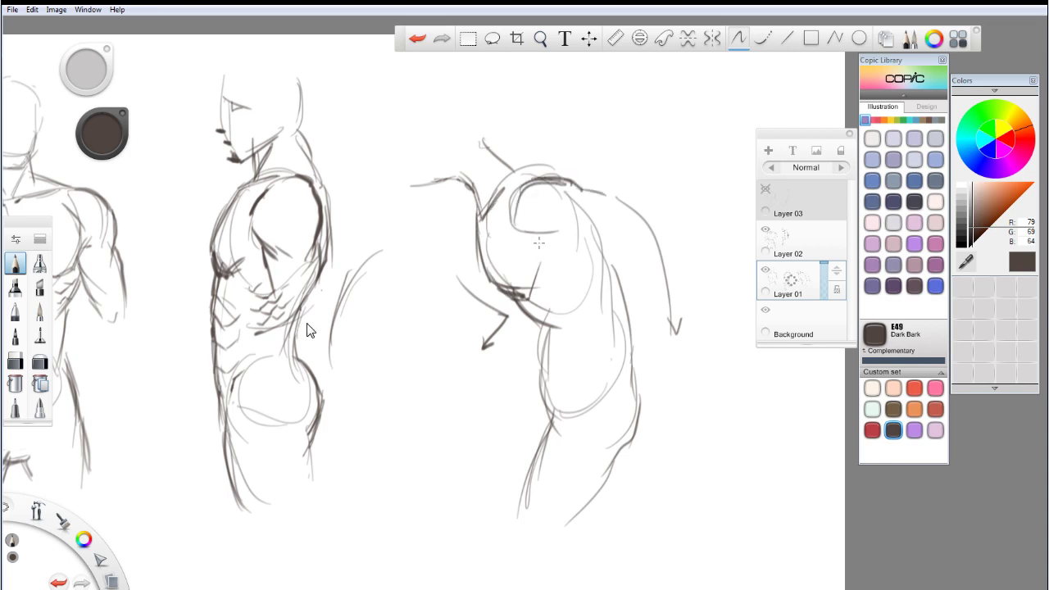
pyautogui.moveTo(542, 256)
pyautogui.mouseDown()
pyautogui.moveTo(552, 236)
pyautogui.moveTo(582, 249)
pyautogui.mouseUp()
pyautogui.moveTo(552, 250); pyautogui.dragTo(632, 256)
pyautogui.moveTo(590, 188); pyautogui.dragTo(638, 203)
pyautogui.moveTo(616, 257); pyautogui.dragTo(640, 250)
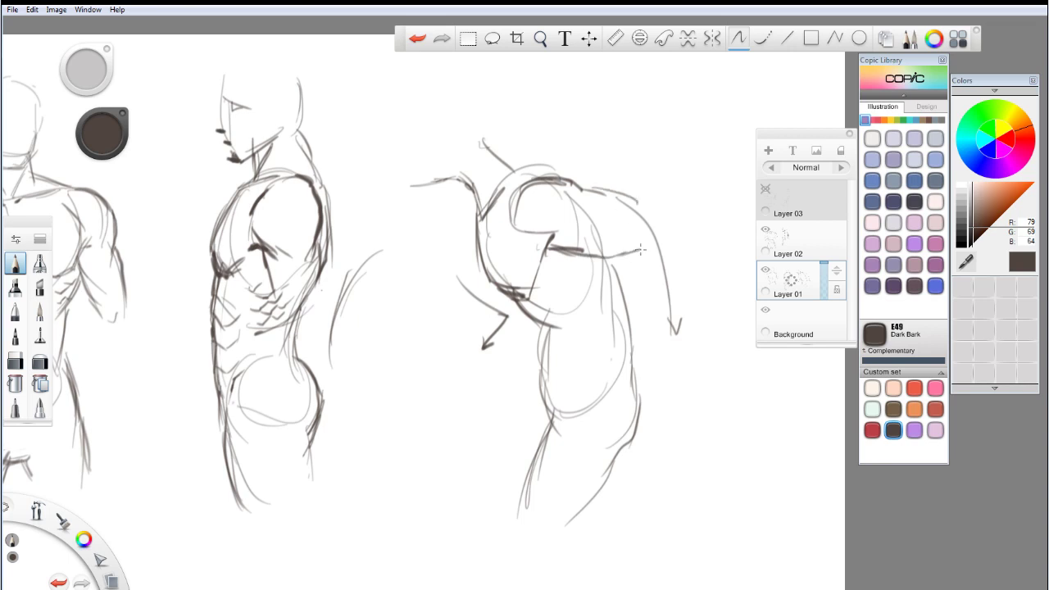
# Step: Rework the lower edge of the bending torso's chest and the belly fold, undoing unwanted strokes
pyautogui.moveTo(519, 309)
pyautogui.mouseDown()
pyautogui.moveTo(569, 340)
pyautogui.moveTo(543, 346)
pyautogui.mouseUp()
pyautogui.moveTo(488, 280)
pyautogui.mouseDown()
pyautogui.moveTo(509, 304)
pyautogui.moveTo(529, 303)
pyautogui.moveTo(534, 292)
pyautogui.moveTo(522, 293)
pyautogui.mouseUp()
pyautogui.hotkey('ctrl', 'z')
pyautogui.hotkey('ctrl', 'z')
pyautogui.press('e')
pyautogui.hotkey('ctrl', 'z')
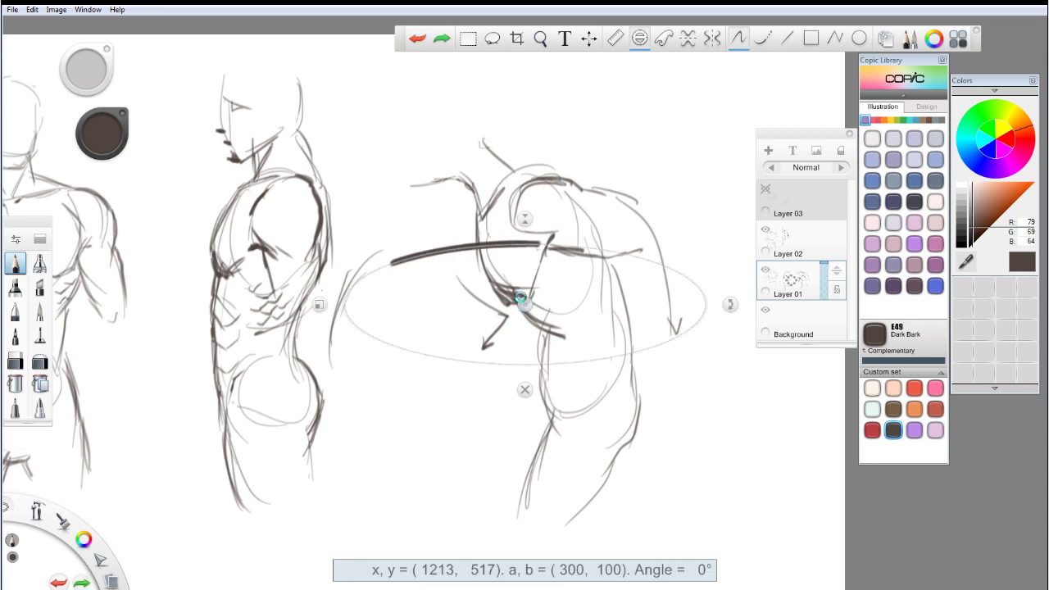
pyautogui.press('e')
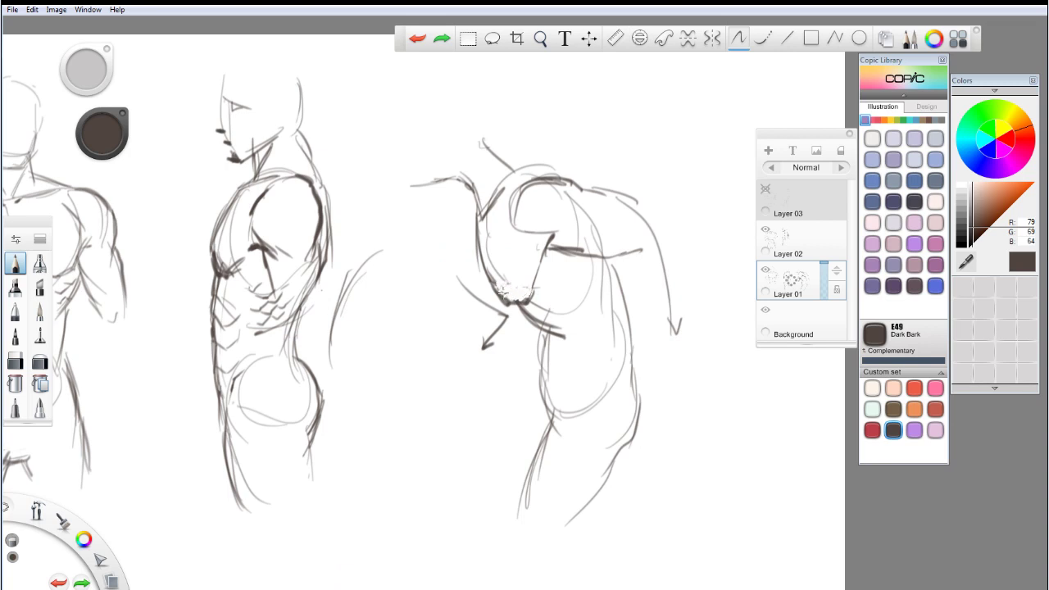
# Step: Darken the bending torso's chest edge, neck base, abdomen, front thigh line and buttock contour
pyautogui.moveTo(518, 295); pyautogui.dragTo(530, 298)
pyautogui.moveTo(484, 269); pyautogui.dragTo(511, 302)
pyautogui.hotkey('ctrl', 'z')
pyautogui.moveTo(481, 240)
pyautogui.mouseDown()
pyautogui.moveTo(481, 211)
pyautogui.moveTo(452, 184)
pyautogui.moveTo(480, 213)
pyautogui.mouseUp()
pyautogui.hotkey('ctrl', 'z')
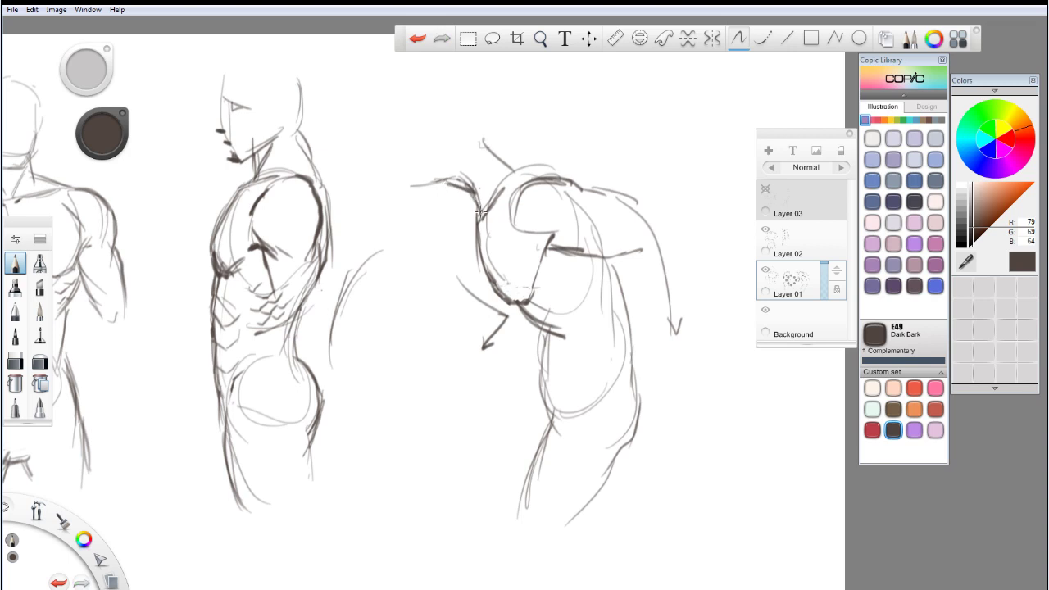
pyautogui.moveTo(550, 335)
pyautogui.mouseDown()
pyautogui.moveTo(550, 423)
pyautogui.moveTo(518, 516)
pyautogui.mouseUp()
pyautogui.moveTo(636, 382)
pyautogui.mouseDown()
pyautogui.moveTo(638, 430)
pyautogui.moveTo(608, 480)
pyautogui.mouseUp()
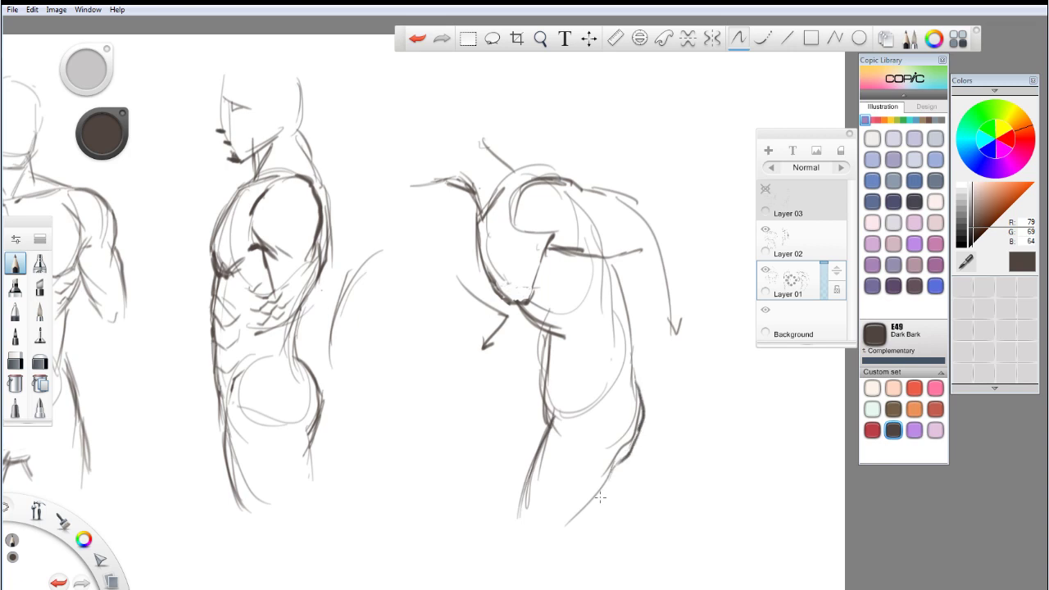
# Step: On Layer 02, add the bending torso's serratus marks along the ribs and rough in the compressed belly folds
pyautogui.click(792, 257)
pyautogui.moveTo(519, 302)
pyautogui.mouseDown()
pyautogui.moveTo(573, 316)
pyautogui.moveTo(557, 298)
pyautogui.moveTo(565, 271)
pyautogui.moveTo(549, 292)
pyautogui.moveTo(566, 296)
pyautogui.mouseUp()
pyautogui.hotkey('ctrl', 'z')
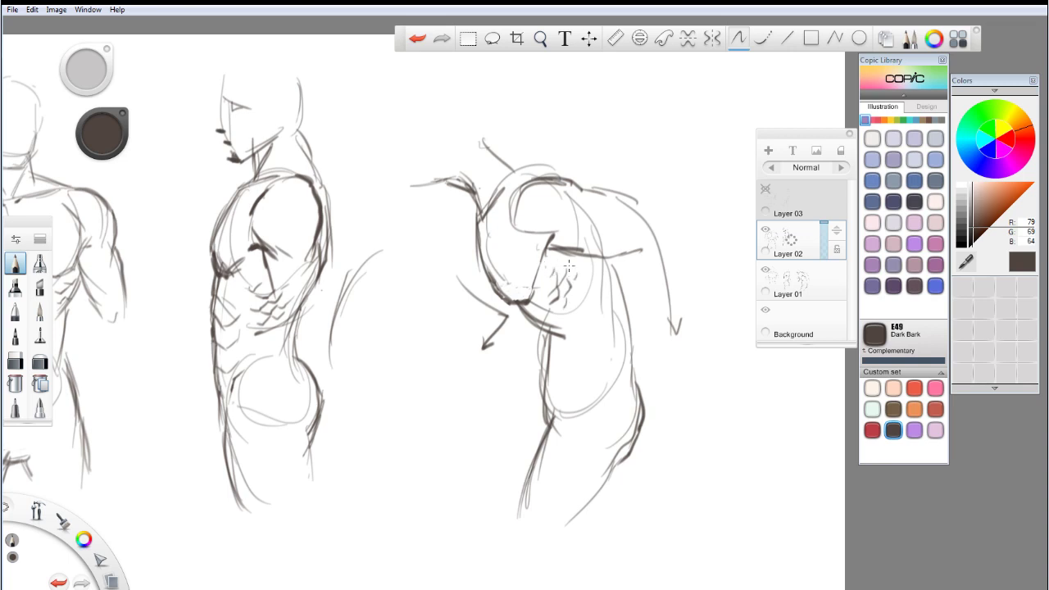
pyautogui.moveTo(567, 312)
pyautogui.mouseDown()
pyautogui.moveTo(579, 295)
pyautogui.moveTo(565, 303)
pyautogui.mouseUp()
pyautogui.moveTo(541, 322)
pyautogui.mouseDown()
pyautogui.moveTo(562, 362)
pyautogui.moveTo(556, 355)
pyautogui.moveTo(578, 348)
pyautogui.moveTo(554, 371)
pyautogui.moveTo(580, 343)
pyautogui.moveTo(552, 317)
pyautogui.moveTo(580, 332)
pyautogui.moveTo(552, 316)
pyautogui.moveTo(581, 326)
pyautogui.moveTo(589, 344)
pyautogui.moveTo(569, 363)
pyautogui.mouseUp()
pyautogui.hotkey('ctrl', 'z')
pyautogui.hotkey('ctrl', 'z')
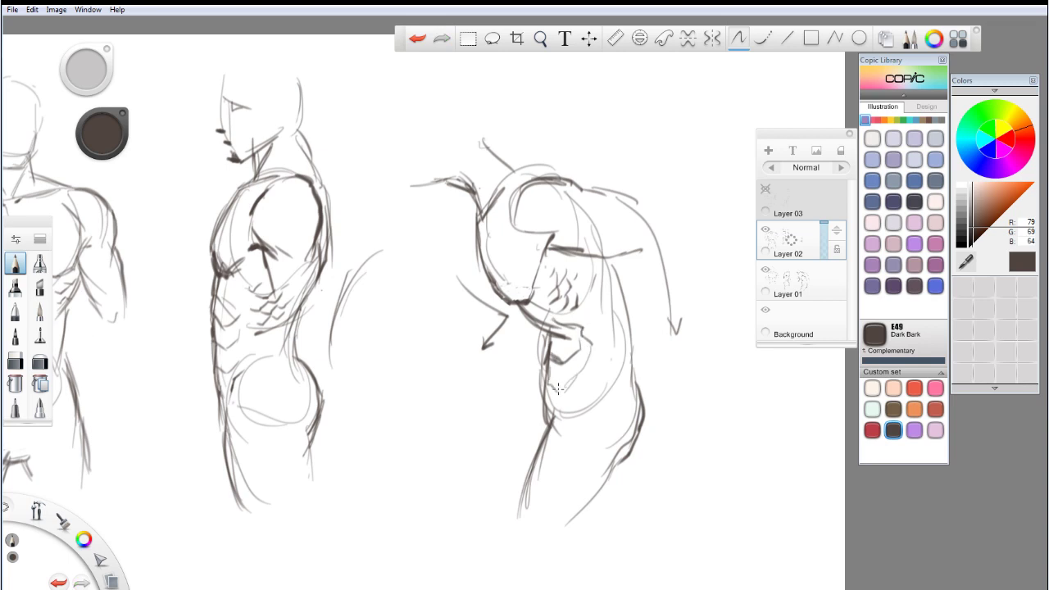
# Step: Strengthen the bending torso's belly creases, lower abdomen and long back contour
pyautogui.moveTo(548, 366); pyautogui.dragTo(562, 385)
pyautogui.moveTo(612, 264); pyautogui.dragTo(634, 368)
pyautogui.moveTo(530, 325); pyautogui.dragTo(565, 344)
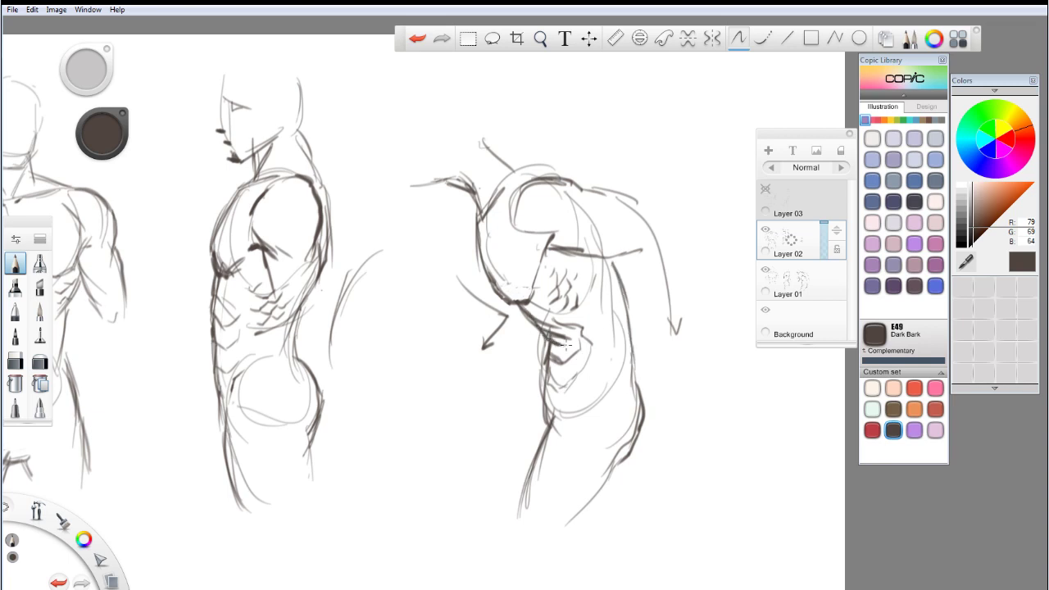
pyautogui.moveTo(546, 385); pyautogui.dragTo(553, 432)
pyautogui.moveTo(607, 255); pyautogui.dragTo(639, 342)
# Step: Sketch a small front-view figure bending forward beside the torso, with head, rounded upper body, legs and one arm
pyautogui.moveTo(402, 338)
pyautogui.mouseDown()
pyautogui.moveTo(403, 385)
pyautogui.moveTo(443, 390)
pyautogui.moveTo(417, 377)
pyautogui.moveTo(461, 333)
pyautogui.moveTo(455, 399)
pyautogui.moveTo(422, 411)
pyautogui.moveTo(418, 396)
pyautogui.moveTo(424, 411)
pyautogui.moveTo(395, 452)
pyautogui.mouseUp()
pyautogui.moveTo(481, 405); pyautogui.dragTo(500, 467)
pyautogui.moveTo(383, 449)
pyautogui.mouseDown()
pyautogui.moveTo(431, 452)
pyautogui.moveTo(457, 433)
pyautogui.moveTo(488, 485)
pyautogui.moveTo(493, 477)
pyautogui.mouseUp()
pyautogui.moveTo(486, 418); pyautogui.dragTo(499, 468)
pyautogui.moveTo(493, 351); pyautogui.dragTo(497, 383)
pyautogui.moveTo(416, 393); pyautogui.dragTo(466, 397)
pyautogui.moveTo(400, 387); pyautogui.dragTo(434, 394)
pyautogui.moveTo(401, 347)
pyautogui.mouseDown()
pyautogui.moveTo(456, 357)
pyautogui.moveTo(421, 340)
pyautogui.moveTo(437, 301)
pyautogui.moveTo(440, 338)
pyautogui.moveTo(430, 297)
pyautogui.moveTo(437, 334)
pyautogui.moveTo(393, 358)
pyautogui.moveTo(396, 342)
pyautogui.moveTo(362, 402)
pyautogui.mouseUp()
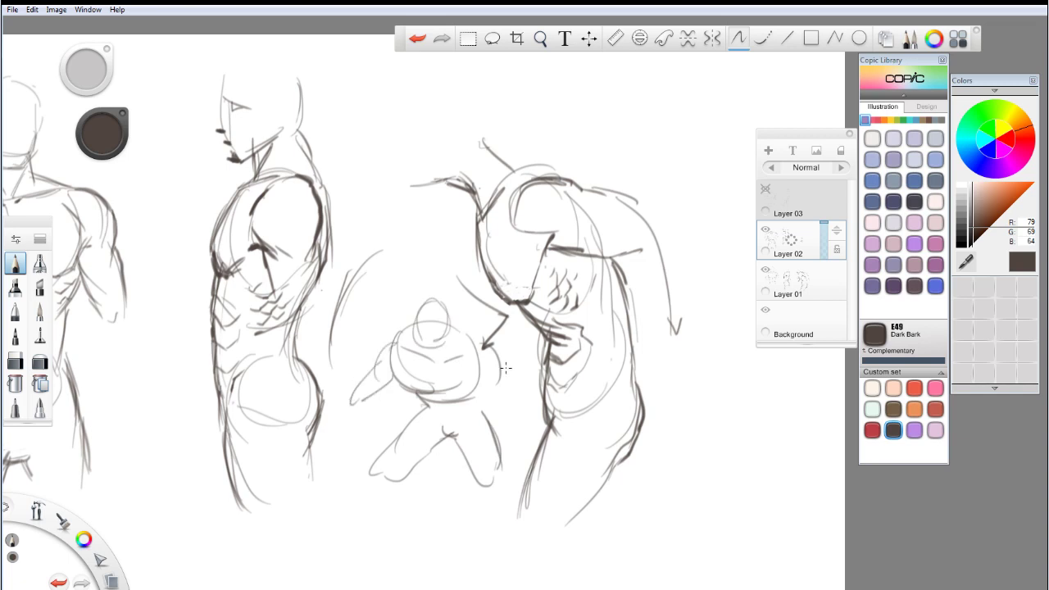
# Step: Add the small figure's second arm and face, and draw the bending torso's head with scowling features in profile
pyautogui.moveTo(496, 374)
pyautogui.mouseDown()
pyautogui.moveTo(519, 399)
pyautogui.moveTo(491, 388)
pyautogui.mouseUp()
pyautogui.moveTo(420, 334)
pyautogui.mouseDown()
pyautogui.moveTo(440, 335)
pyautogui.moveTo(450, 313)
pyautogui.mouseUp()
pyautogui.hotkey('ctrl', 'z')
pyautogui.moveTo(434, 401)
pyautogui.mouseDown()
pyautogui.moveTo(470, 399)
pyautogui.moveTo(416, 420)
pyautogui.mouseUp()
pyautogui.moveTo(484, 405); pyautogui.dragTo(488, 424)
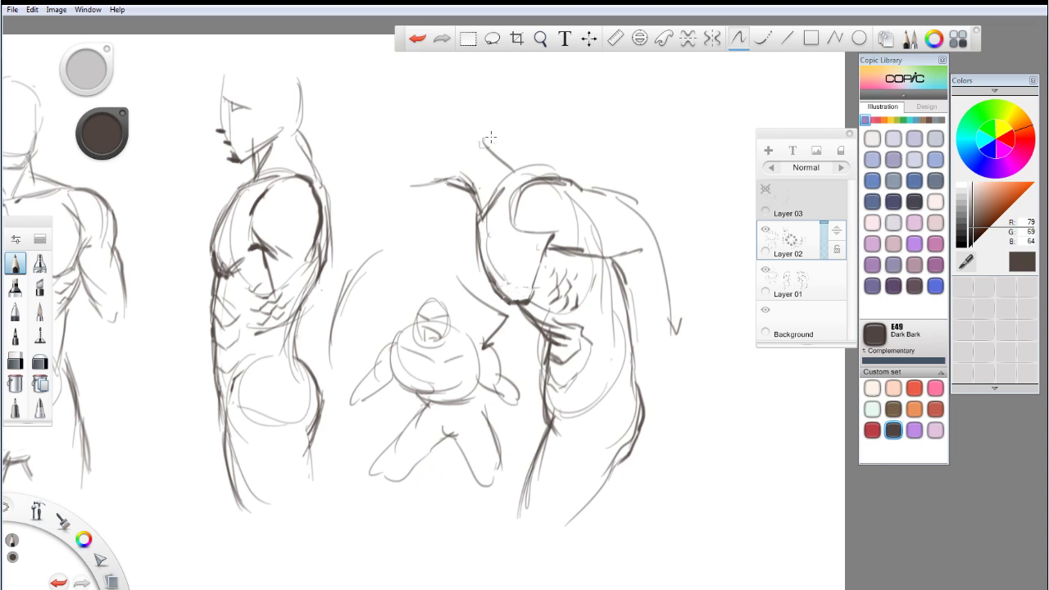
pyautogui.moveTo(483, 145)
pyautogui.mouseDown()
pyautogui.moveTo(473, 106)
pyautogui.moveTo(428, 86)
pyautogui.moveTo(405, 131)
pyautogui.moveTo(426, 84)
pyautogui.moveTo(465, 97)
pyautogui.mouseUp()
pyautogui.moveTo(412, 146)
pyautogui.mouseDown()
pyautogui.moveTo(432, 156)
pyautogui.moveTo(417, 170)
pyautogui.moveTo(433, 162)
pyautogui.moveTo(414, 157)
pyautogui.moveTo(411, 167)
pyautogui.moveTo(429, 162)
pyautogui.moveTo(439, 111)
pyautogui.moveTo(423, 127)
pyautogui.moveTo(481, 115)
pyautogui.mouseUp()
# Step: On Layer 03 in R29 Lipstick Red, draw arrows for the back and folding front and outline the bending torso's rib cage
pyautogui.click(807, 202)
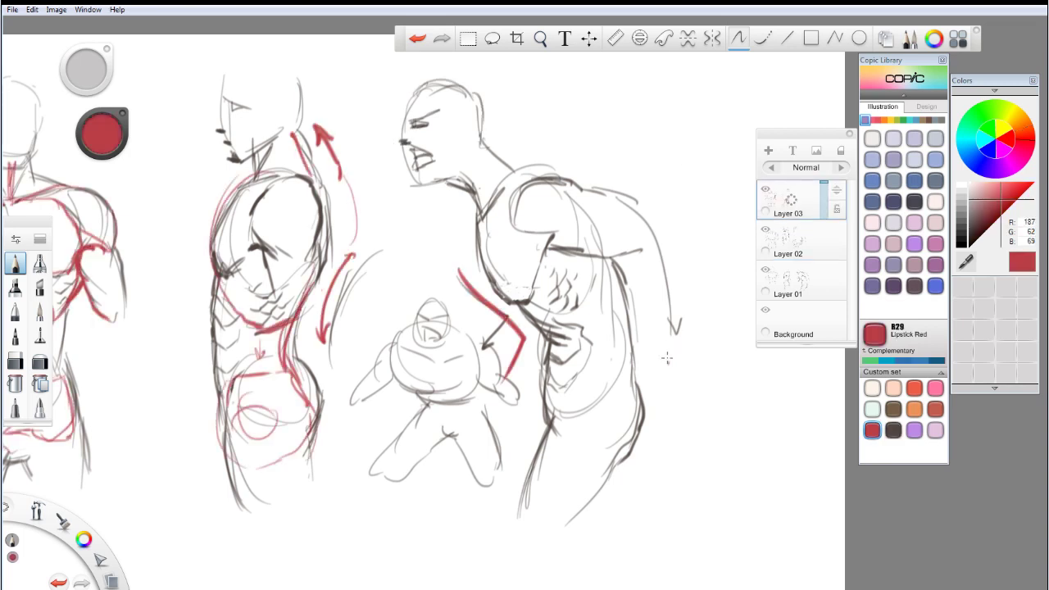
pyautogui.moveTo(667, 362)
pyautogui.mouseDown()
pyautogui.moveTo(629, 200)
pyautogui.moveTo(632, 218)
pyautogui.moveTo(643, 206)
pyautogui.mouseUp()
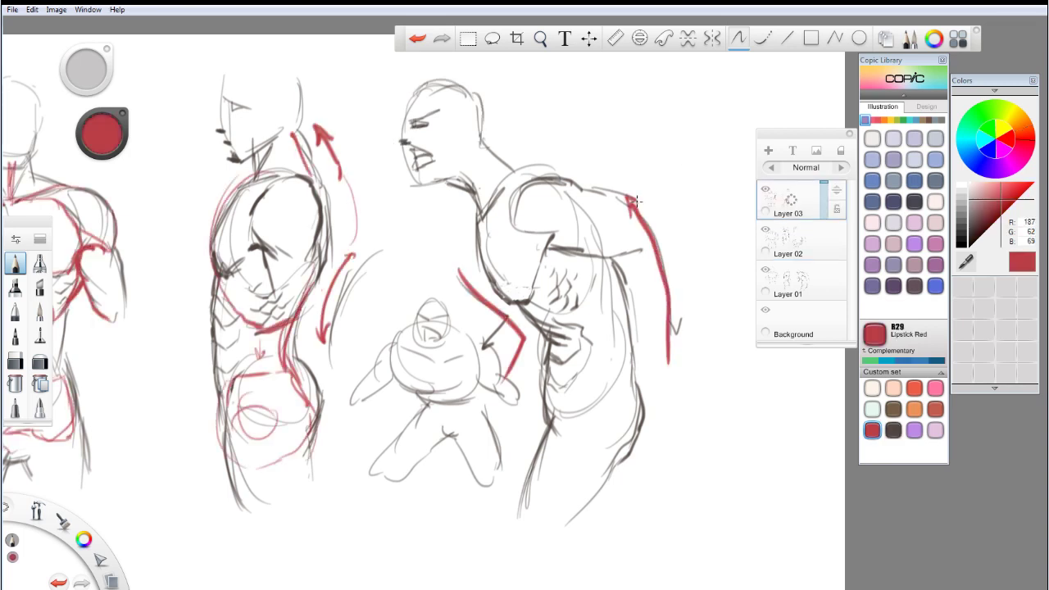
pyautogui.moveTo(496, 370)
pyautogui.mouseDown()
pyautogui.moveTo(503, 383)
pyautogui.moveTo(520, 374)
pyautogui.mouseUp()
pyautogui.moveTo(490, 221); pyautogui.dragTo(587, 308)
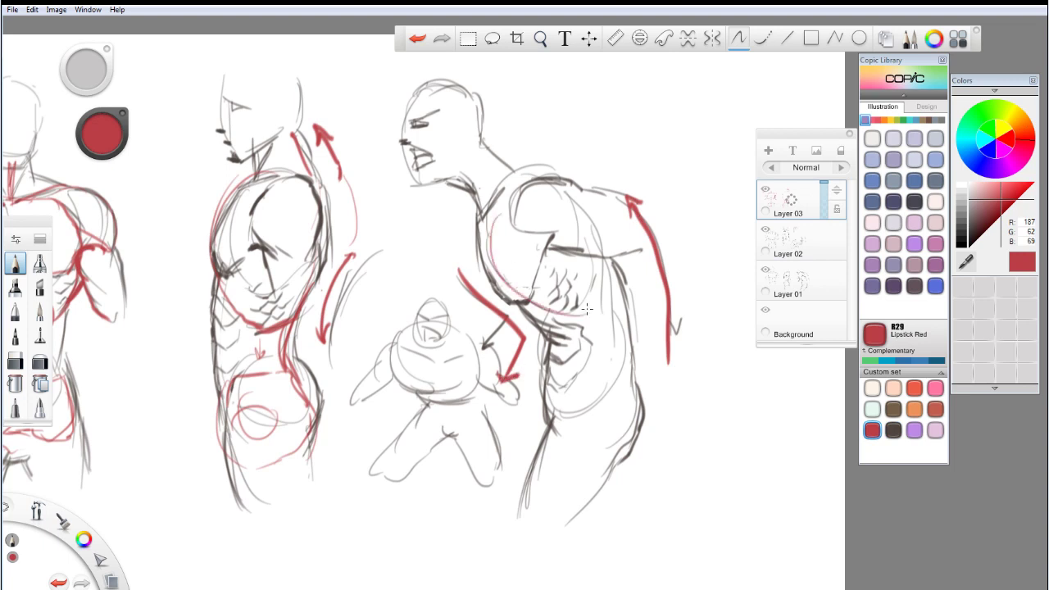
pyautogui.moveTo(516, 300)
pyautogui.mouseDown()
pyautogui.moveTo(504, 182)
pyautogui.moveTo(604, 286)
pyautogui.moveTo(540, 320)
pyautogui.mouseUp()
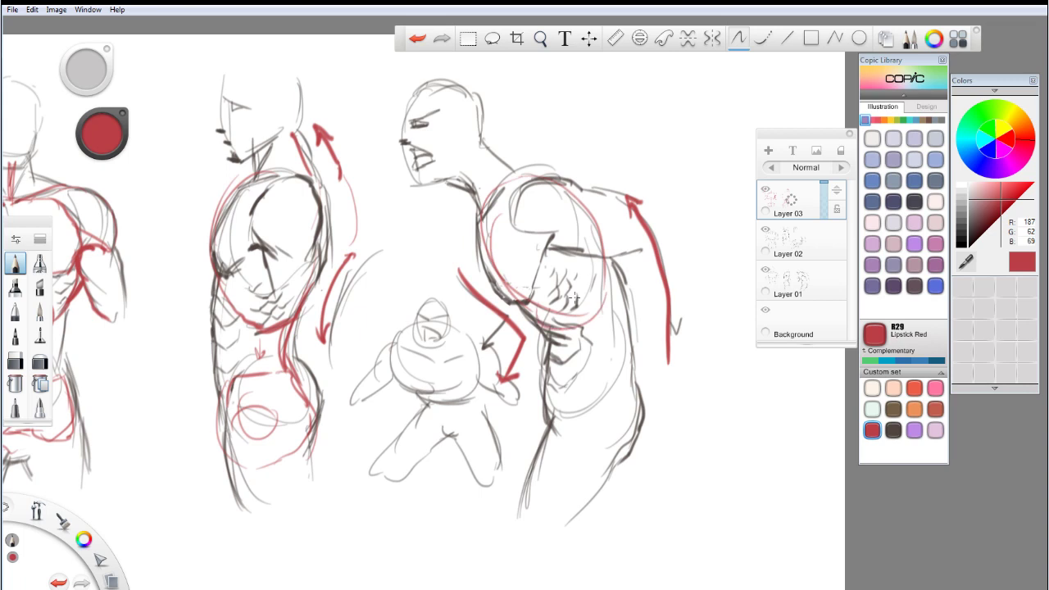
# Step: Trace the bending torso's lower back, belly fold, pelvis and thigh lines in red
pyautogui.moveTo(603, 260); pyautogui.dragTo(633, 346)
pyautogui.hotkey('ctrl', 'z')
pyautogui.moveTo(607, 259); pyautogui.dragTo(634, 364)
pyautogui.moveTo(608, 285); pyautogui.dragTo(634, 387)
pyautogui.moveTo(536, 329)
pyautogui.mouseDown()
pyautogui.moveTo(589, 353)
pyautogui.moveTo(549, 378)
pyautogui.mouseUp()
pyautogui.moveTo(624, 303); pyautogui.dragTo(636, 394)
pyautogui.moveTo(564, 425)
pyautogui.mouseDown()
pyautogui.moveTo(567, 395)
pyautogui.moveTo(641, 404)
pyautogui.mouseUp()
pyautogui.moveTo(616, 465); pyautogui.dragTo(551, 533)
pyautogui.moveTo(535, 439); pyautogui.dragTo(506, 508)
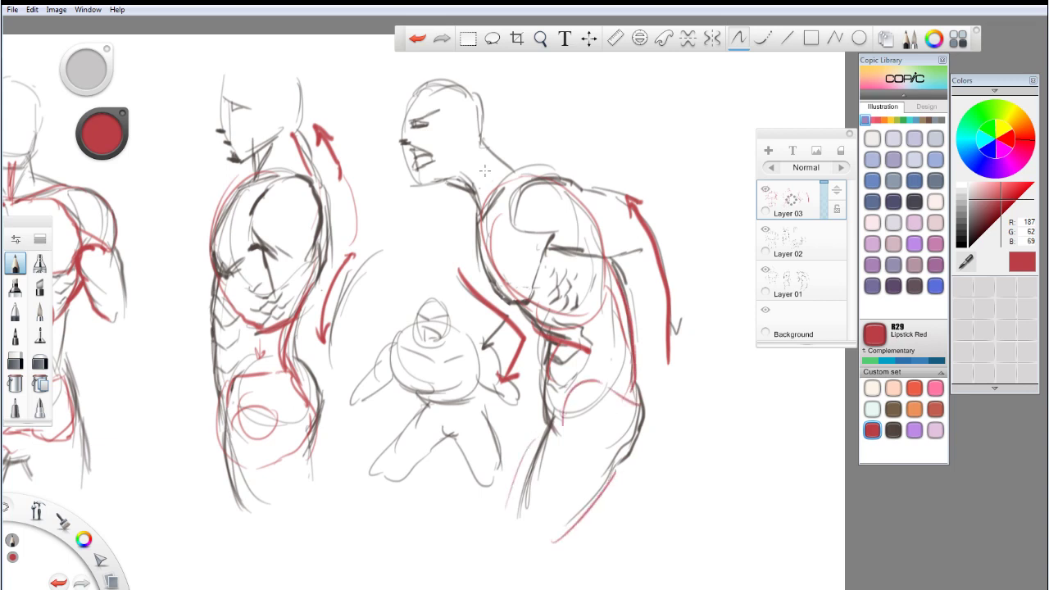
# Step: Trace the bending torso's jaw and facial features in red
pyautogui.moveTo(467, 155)
pyautogui.mouseDown()
pyautogui.moveTo(512, 182)
pyautogui.moveTo(469, 151)
pyautogui.moveTo(424, 182)
pyautogui.moveTo(461, 138)
pyautogui.moveTo(456, 166)
pyautogui.moveTo(433, 169)
pyautogui.mouseUp()
pyautogui.moveTo(408, 134); pyautogui.dragTo(421, 151)
pyautogui.moveTo(422, 148)
pyautogui.mouseDown()
pyautogui.moveTo(439, 132)
pyautogui.moveTo(440, 146)
pyautogui.mouseUp()
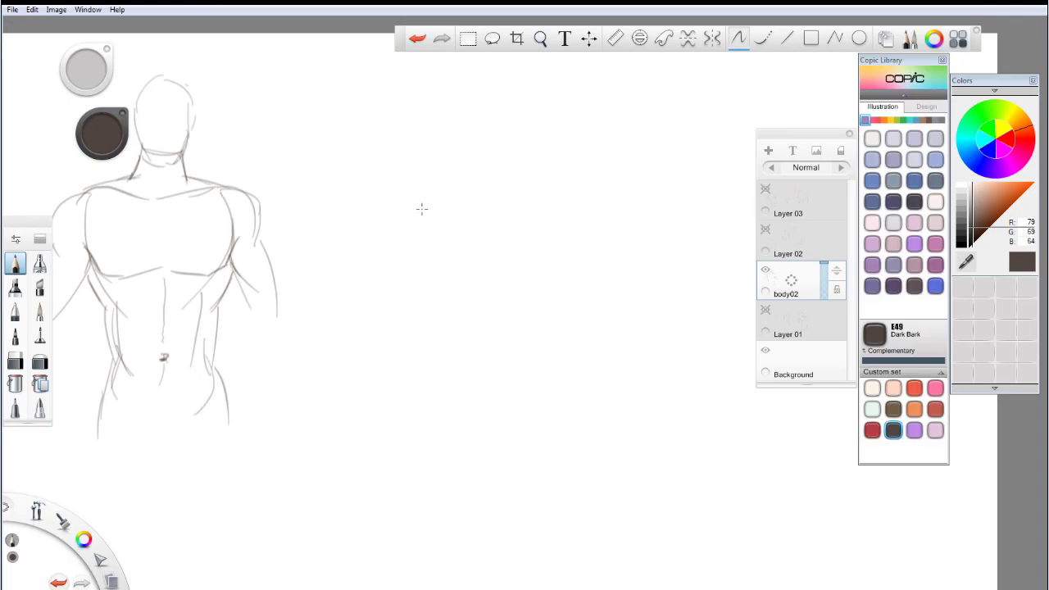
# Step: On the body02 layer in E49 Dark Bark, rough in a twisting torso's rib cage with tilted shoulders beside the front view
pyautogui.moveTo(385, 201)
pyautogui.mouseDown()
pyautogui.moveTo(469, 177)
pyautogui.moveTo(393, 277)
pyautogui.moveTo(432, 295)
pyautogui.mouseUp()
pyautogui.moveTo(478, 174)
pyautogui.mouseDown()
pyautogui.moveTo(487, 186)
pyautogui.moveTo(458, 294)
pyautogui.moveTo(458, 244)
pyautogui.moveTo(467, 296)
pyautogui.mouseUp()
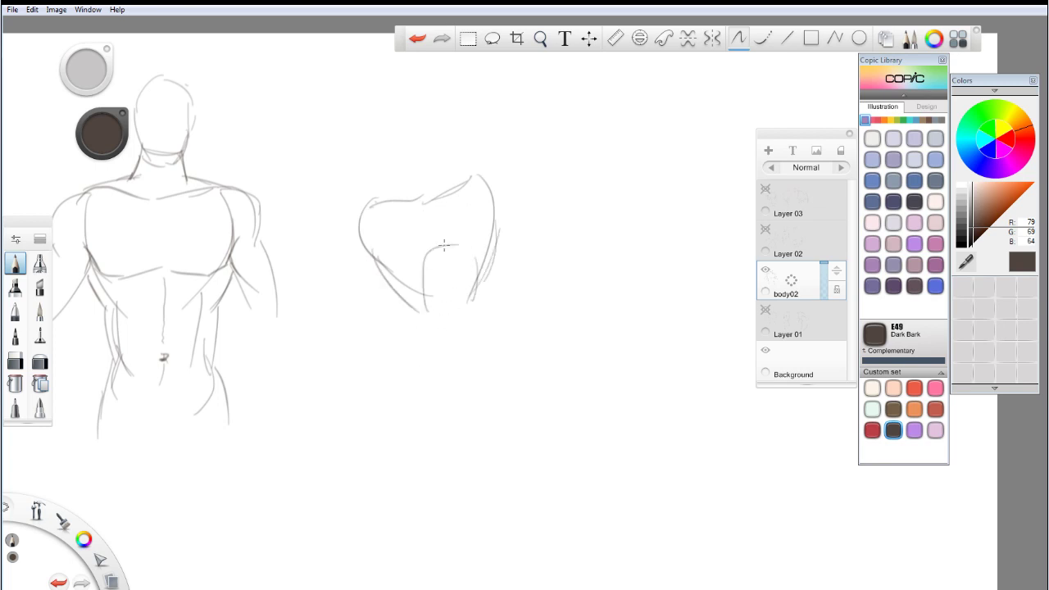
pyautogui.moveTo(385, 207)
pyautogui.mouseDown()
pyautogui.moveTo(450, 148)
pyautogui.moveTo(491, 204)
pyautogui.mouseUp()
pyautogui.moveTo(360, 221)
pyautogui.mouseDown()
pyautogui.moveTo(385, 282)
pyautogui.moveTo(340, 265)
pyautogui.mouseUp()
# Step: Draw the twisting torso's long side contour, abdomen and hips, redoing the side line
pyautogui.moveTo(495, 278); pyautogui.dragTo(472, 399)
pyautogui.hotkey('ctrl', 'z')
pyautogui.moveTo(496, 234)
pyautogui.mouseDown()
pyautogui.moveTo(503, 331)
pyautogui.moveTo(473, 417)
pyautogui.mouseUp()
pyautogui.hotkey('ctrl', 'z')
pyautogui.moveTo(497, 235); pyautogui.dragTo(468, 432)
pyautogui.moveTo(418, 311)
pyautogui.mouseDown()
pyautogui.moveTo(397, 359)
pyautogui.moveTo(412, 340)
pyautogui.moveTo(408, 357)
pyautogui.moveTo(472, 378)
pyautogui.moveTo(487, 348)
pyautogui.moveTo(429, 398)
pyautogui.mouseUp()
pyautogui.moveTo(399, 348); pyautogui.dragTo(386, 434)
pyautogui.moveTo(496, 372); pyautogui.dragTo(494, 406)
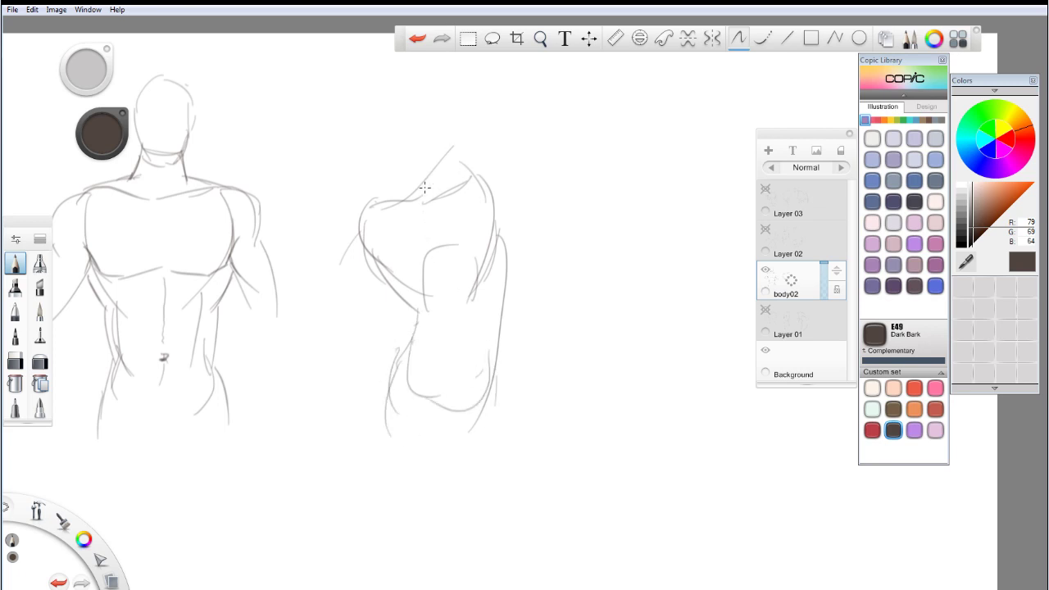
# Step: Sketch the twisting torso's neck, abdominal centre line and lowered arm
pyautogui.moveTo(407, 198); pyautogui.dragTo(407, 158)
pyautogui.hotkey('ctrl', 'z')
pyautogui.moveTo(401, 199); pyautogui.dragTo(395, 172)
pyautogui.moveTo(453, 298); pyautogui.dragTo(451, 362)
pyautogui.moveTo(417, 161); pyautogui.dragTo(454, 190)
pyautogui.moveTo(452, 154)
pyautogui.mouseDown()
pyautogui.moveTo(423, 189)
pyautogui.moveTo(345, 210)
pyautogui.moveTo(331, 308)
pyautogui.mouseUp()
pyautogui.moveTo(373, 268); pyautogui.dragTo(342, 338)
pyautogui.moveTo(337, 293); pyautogui.dragTo(330, 324)
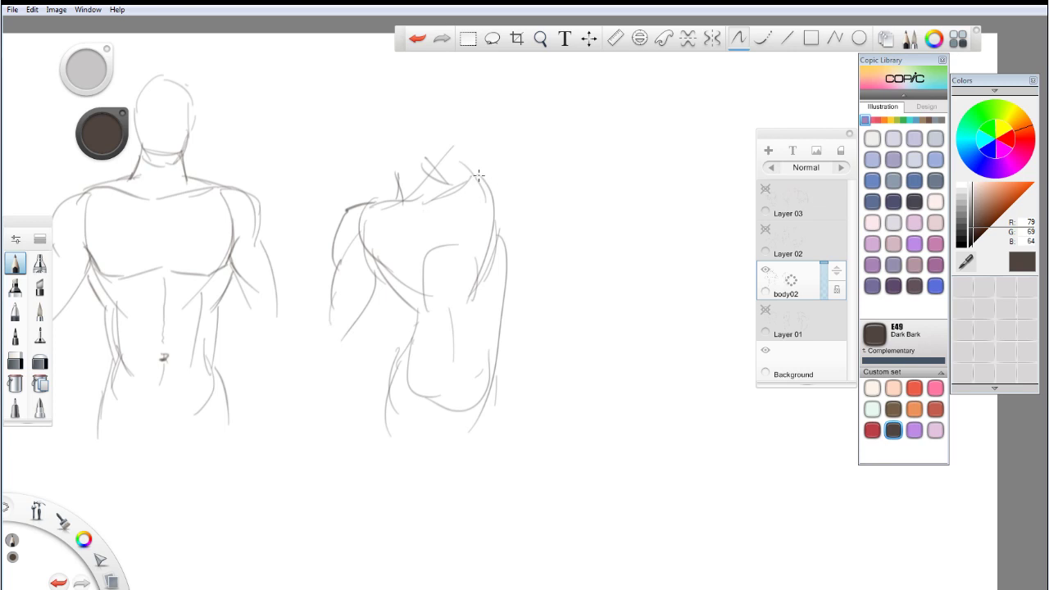
# Step: Draw the twisting torso's raised shoulder and outstretched arm down to the armpit
pyautogui.moveTo(468, 184); pyautogui.dragTo(489, 148)
pyautogui.hotkey('ctrl', 'z')
pyautogui.moveTo(446, 177)
pyautogui.mouseDown()
pyautogui.moveTo(481, 175)
pyautogui.moveTo(488, 152)
pyautogui.moveTo(526, 153)
pyautogui.moveTo(510, 148)
pyautogui.moveTo(571, 121)
pyautogui.mouseUp()
pyautogui.moveTo(511, 206)
pyautogui.mouseDown()
pyautogui.moveTo(589, 146)
pyautogui.moveTo(549, 164)
pyautogui.mouseUp()
pyautogui.moveTo(508, 191)
pyautogui.mouseDown()
pyautogui.moveTo(497, 217)
pyautogui.moveTo(508, 285)
pyautogui.mouseUp()
# Step: Strengthen the twisting torso's waist and side contours, and add the outer thighs, crotch curve and neck line
pyautogui.moveTo(509, 228); pyautogui.dragTo(499, 346)
pyautogui.moveTo(400, 298)
pyautogui.mouseDown()
pyautogui.moveTo(429, 325)
pyautogui.moveTo(393, 402)
pyautogui.mouseUp()
pyautogui.moveTo(507, 256); pyautogui.dragTo(501, 331)
pyautogui.moveTo(507, 325); pyautogui.dragTo(499, 424)
pyautogui.moveTo(391, 375)
pyautogui.mouseDown()
pyautogui.moveTo(366, 428)
pyautogui.moveTo(332, 452)
pyautogui.mouseUp()
pyautogui.moveTo(379, 391); pyautogui.dragTo(348, 427)
pyautogui.moveTo(510, 374); pyautogui.dragTo(514, 484)
pyautogui.moveTo(425, 418); pyautogui.dragTo(447, 427)
pyautogui.moveTo(395, 172); pyautogui.dragTo(401, 195)
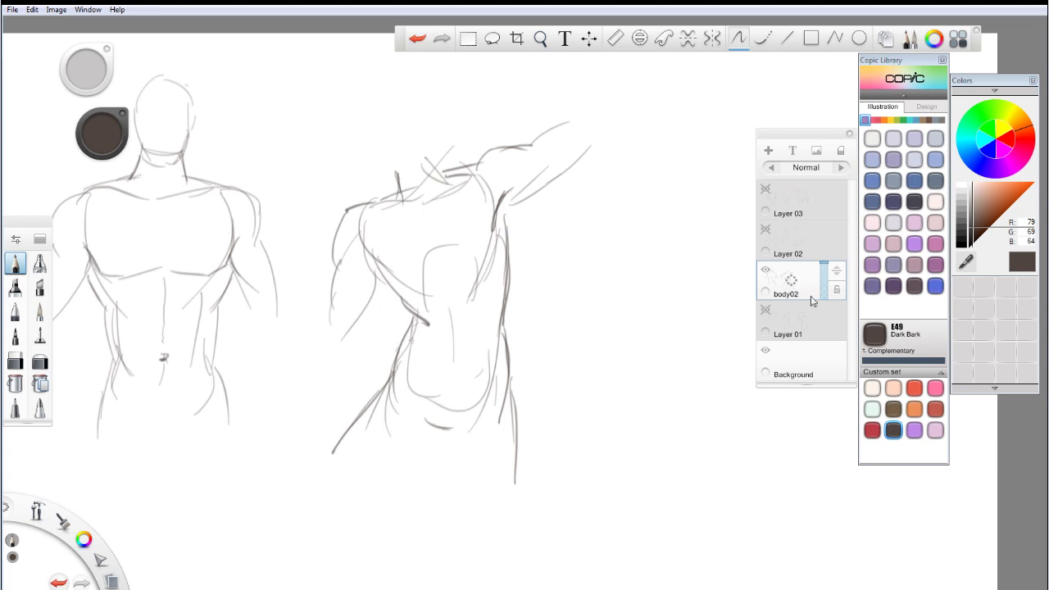
# Step: Add a layer above body02 and draw the lower edges of the twisting torso's chest muscles on it
pyautogui.click(790, 284)
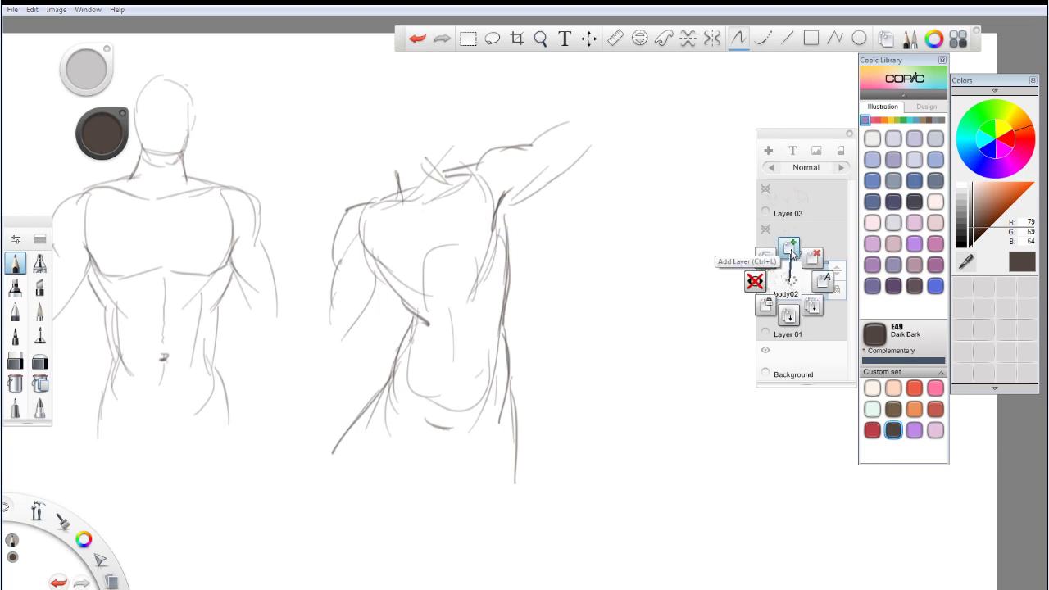
pyautogui.click(788, 248)
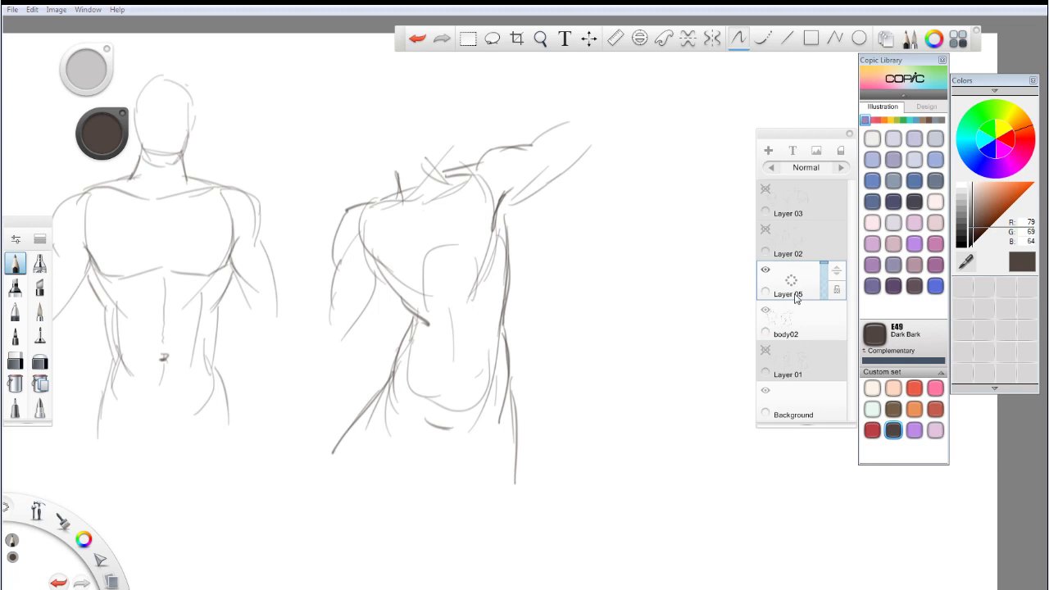
pyautogui.moveTo(359, 258)
pyautogui.mouseDown()
pyautogui.moveTo(384, 260)
pyautogui.moveTo(404, 299)
pyautogui.moveTo(437, 283)
pyautogui.moveTo(415, 298)
pyautogui.mouseUp()
pyautogui.hotkey('ctrl', 'z')
pyautogui.hotkey('ctrl', 'z')
pyautogui.moveTo(380, 267)
pyautogui.mouseDown()
pyautogui.moveTo(423, 291)
pyautogui.moveTo(440, 277)
pyautogui.moveTo(490, 277)
pyautogui.mouseUp()
pyautogui.moveTo(424, 285)
pyautogui.mouseDown()
pyautogui.moveTo(486, 275)
pyautogui.moveTo(505, 248)
pyautogui.mouseUp()
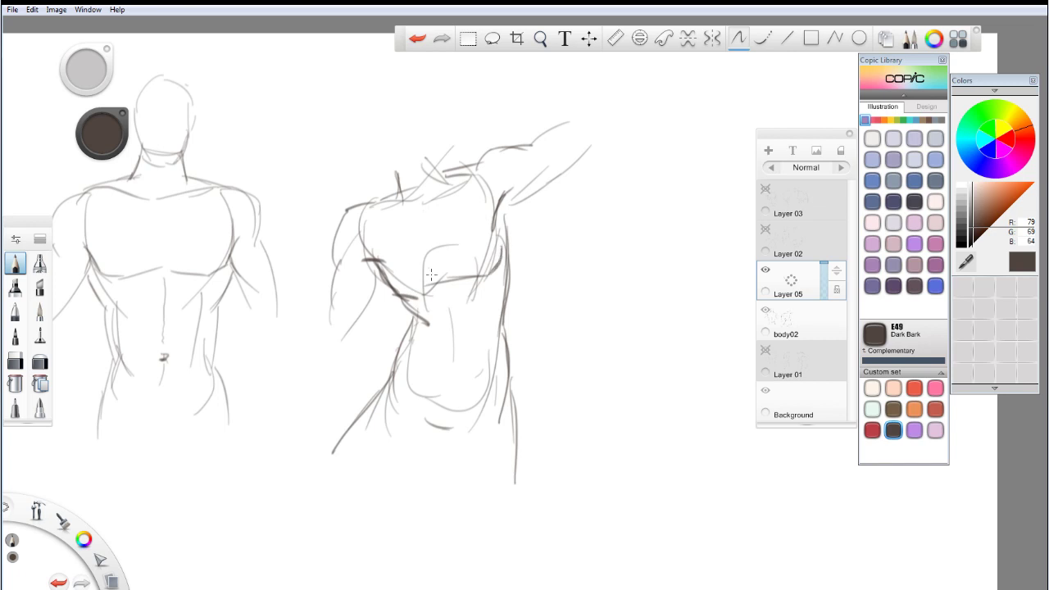
# Step: Draw the twisting torso's sternum line and both collarbones, redoing strokes as needed
pyautogui.moveTo(425, 235); pyautogui.dragTo(447, 277)
pyautogui.hotkey('ctrl', 'z')
pyautogui.moveTo(425, 235)
pyautogui.mouseDown()
pyautogui.moveTo(437, 265)
pyautogui.moveTo(435, 256)
pyautogui.moveTo(433, 284)
pyautogui.moveTo(421, 293)
pyautogui.moveTo(443, 273)
pyautogui.mouseUp()
pyautogui.moveTo(431, 211); pyautogui.dragTo(464, 178)
pyautogui.moveTo(368, 202); pyautogui.dragTo(410, 213)
pyautogui.hotkey('ctrl', 'z')
pyautogui.moveTo(414, 212); pyautogui.dragTo(369, 215)
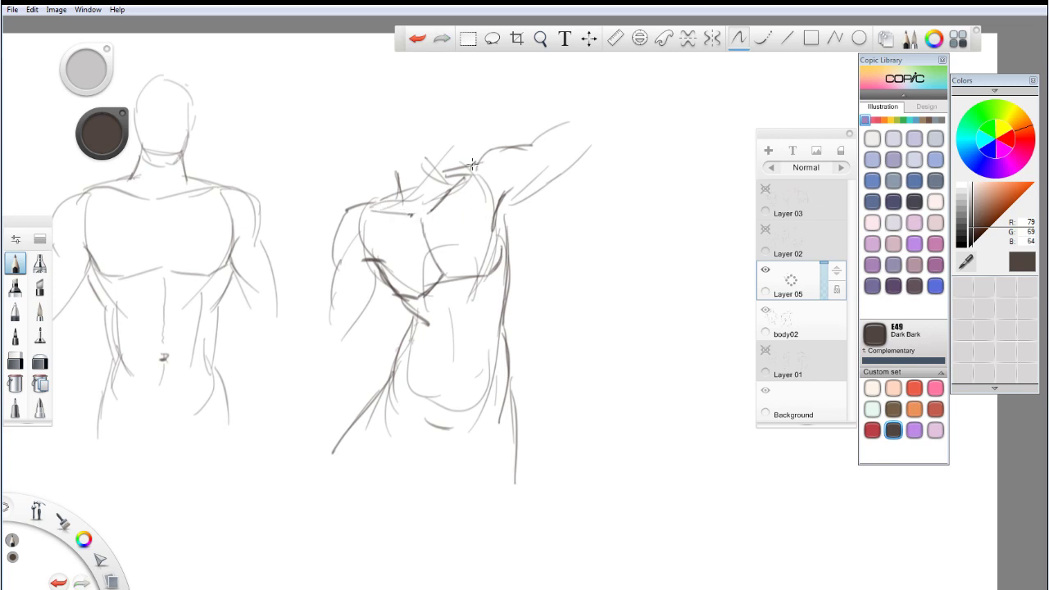
# Step: Define the raised arm's deltoid, armpit and upper arm contours on the twisting torso
pyautogui.moveTo(474, 168)
pyautogui.mouseDown()
pyautogui.moveTo(496, 144)
pyautogui.moveTo(534, 149)
pyautogui.mouseUp()
pyautogui.moveTo(517, 205); pyautogui.dragTo(509, 244)
pyautogui.moveTo(518, 205); pyautogui.dragTo(507, 245)
pyautogui.moveTo(498, 205)
pyautogui.mouseDown()
pyautogui.moveTo(520, 174)
pyautogui.moveTo(498, 200)
pyautogui.mouseUp()
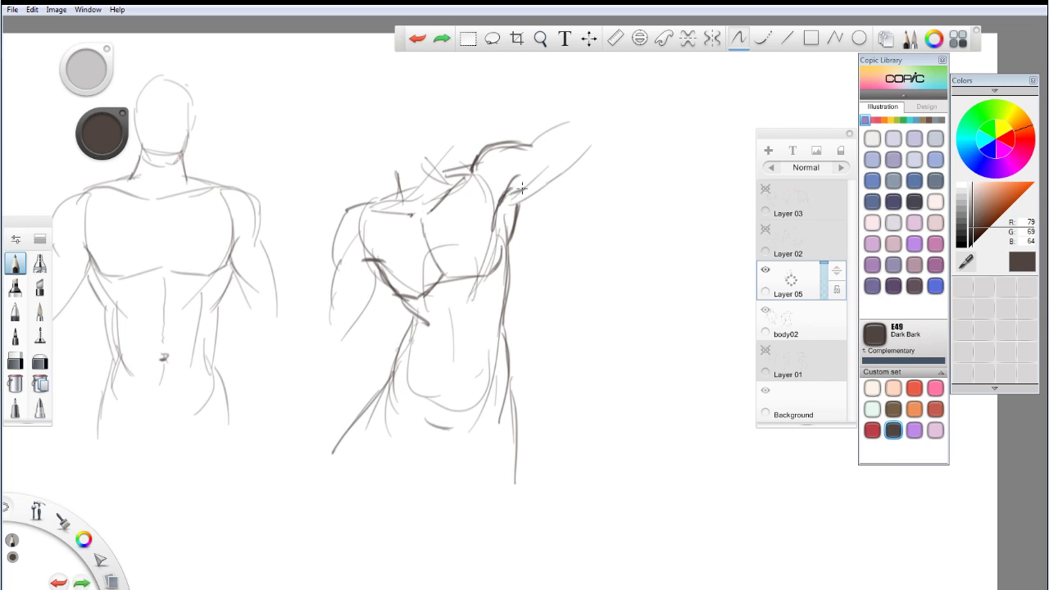
pyautogui.moveTo(513, 204)
pyautogui.mouseDown()
pyautogui.moveTo(577, 155)
pyautogui.moveTo(529, 128)
pyautogui.moveTo(528, 144)
pyautogui.moveTo(512, 145)
pyautogui.moveTo(531, 143)
pyautogui.moveTo(522, 152)
pyautogui.moveTo(549, 128)
pyautogui.mouseUp()
pyautogui.hotkey('ctrl', 'z')
pyautogui.moveTo(517, 155); pyautogui.dragTo(562, 124)
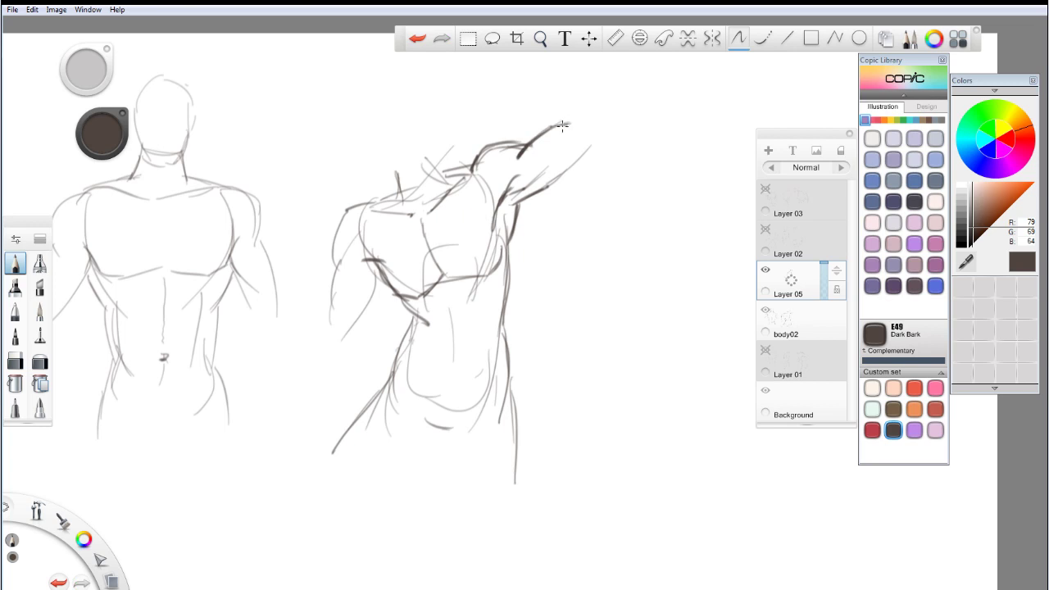
# Step: Darken the twisting torso's lowered arm and waist, and outline the abdominal muscles
pyautogui.moveTo(346, 257)
pyautogui.mouseDown()
pyautogui.moveTo(331, 288)
pyautogui.moveTo(366, 321)
pyautogui.mouseUp()
pyautogui.moveTo(380, 277); pyautogui.dragTo(352, 341)
pyautogui.moveTo(374, 260)
pyautogui.mouseDown()
pyautogui.moveTo(449, 322)
pyautogui.moveTo(434, 401)
pyautogui.mouseUp()
pyautogui.moveTo(430, 326); pyautogui.dragTo(483, 329)
pyautogui.moveTo(483, 292)
pyautogui.mouseDown()
pyautogui.moveTo(481, 367)
pyautogui.moveTo(454, 405)
pyautogui.mouseUp()
pyautogui.moveTo(424, 331); pyautogui.dragTo(426, 357)
pyautogui.moveTo(424, 352)
pyautogui.mouseDown()
pyautogui.moveTo(455, 368)
pyautogui.moveTo(422, 394)
pyautogui.mouseUp()
pyautogui.moveTo(412, 329)
pyautogui.mouseDown()
pyautogui.moveTo(385, 385)
pyautogui.moveTo(415, 330)
pyautogui.mouseUp()
# Step: Draw the twisting torso's lat contour, serratus marks and stretched side below the raised arm
pyautogui.moveTo(512, 240); pyautogui.dragTo(515, 281)
pyautogui.hotkey('ctrl', 'z')
pyautogui.moveTo(514, 238); pyautogui.dragTo(502, 328)
pyautogui.moveTo(508, 318)
pyautogui.mouseDown()
pyautogui.moveTo(514, 274)
pyautogui.moveTo(477, 282)
pyautogui.mouseUp()
pyautogui.moveTo(489, 233)
pyautogui.mouseDown()
pyautogui.moveTo(495, 279)
pyautogui.moveTo(442, 282)
pyautogui.moveTo(503, 268)
pyautogui.moveTo(485, 285)
pyautogui.moveTo(502, 270)
pyautogui.mouseUp()
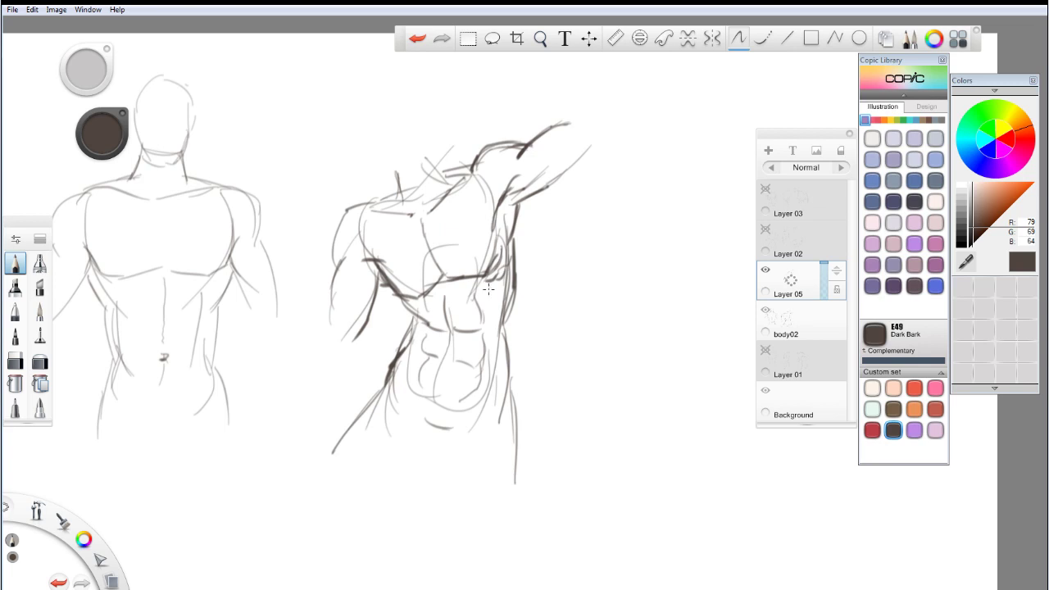
pyautogui.moveTo(487, 305)
pyautogui.mouseDown()
pyautogui.moveTo(497, 296)
pyautogui.moveTo(499, 352)
pyautogui.mouseUp()
pyautogui.moveTo(517, 290); pyautogui.dragTo(502, 398)
# Step: Add the twisting torso's groin and inner thigh lines, and darken the neck and shoulder lines
pyautogui.moveTo(413, 396)
pyautogui.mouseDown()
pyautogui.moveTo(427, 426)
pyautogui.moveTo(446, 432)
pyautogui.moveTo(386, 476)
pyautogui.mouseUp()
pyautogui.moveTo(439, 432)
pyautogui.mouseDown()
pyautogui.moveTo(361, 493)
pyautogui.moveTo(451, 454)
pyautogui.moveTo(459, 498)
pyautogui.mouseUp()
pyautogui.hotkey('ctrl', 'z')
pyautogui.moveTo(447, 439); pyautogui.dragTo(451, 429)
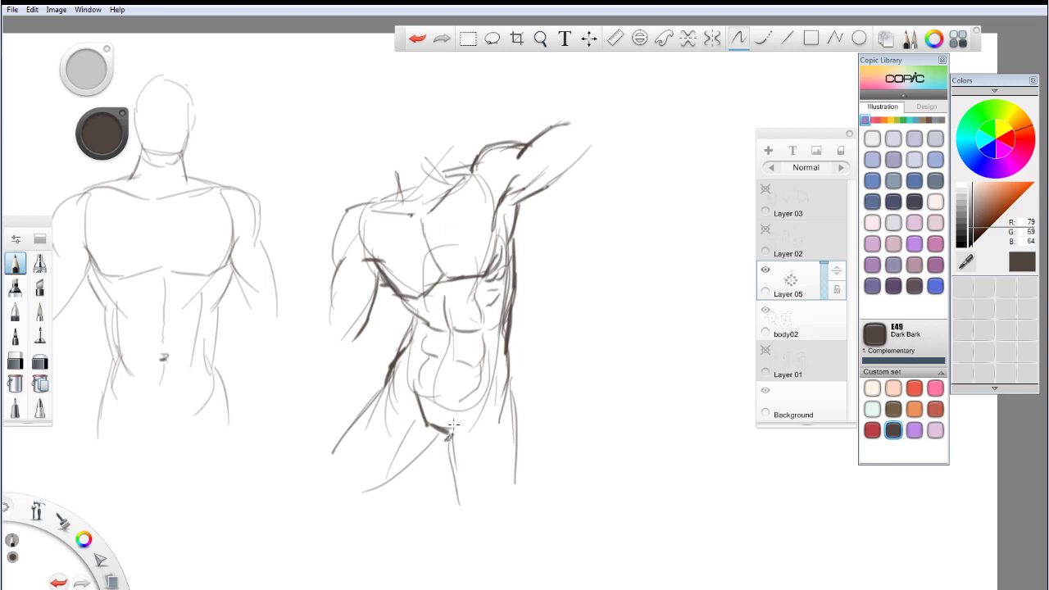
pyautogui.moveTo(392, 178); pyautogui.dragTo(397, 196)
pyautogui.moveTo(422, 163)
pyautogui.mouseDown()
pyautogui.moveTo(426, 203)
pyautogui.moveTo(396, 185)
pyautogui.moveTo(407, 205)
pyautogui.moveTo(394, 187)
pyautogui.moveTo(465, 168)
pyautogui.mouseUp()
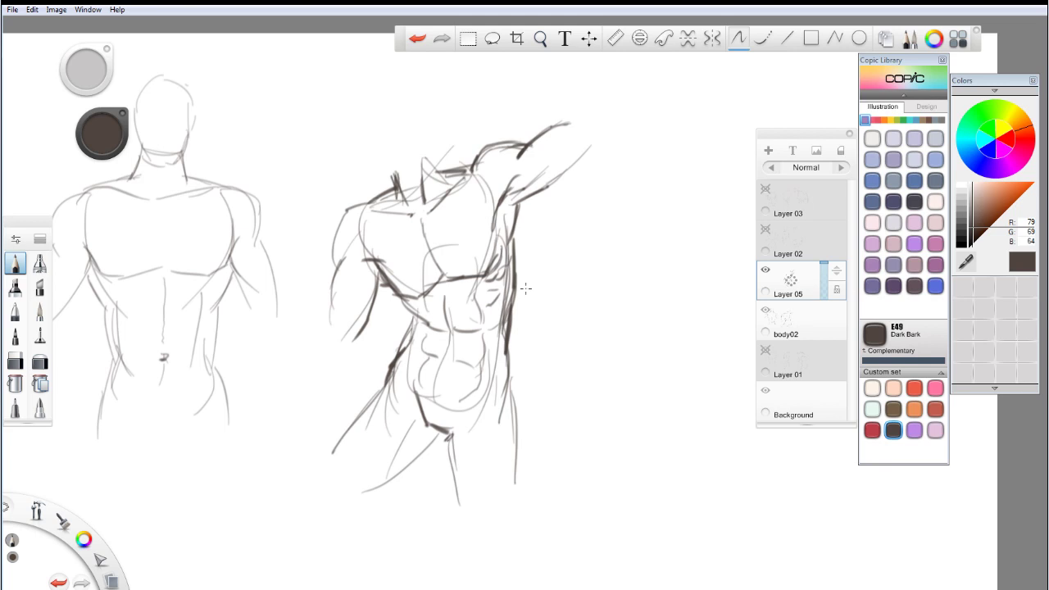
# Step: Add a new layer above Layer 03 and set the drawing colour to R29 Lipstick Red
pyautogui.click(798, 206)
pyautogui.moveTo(791, 205); pyautogui.dragTo(793, 175)
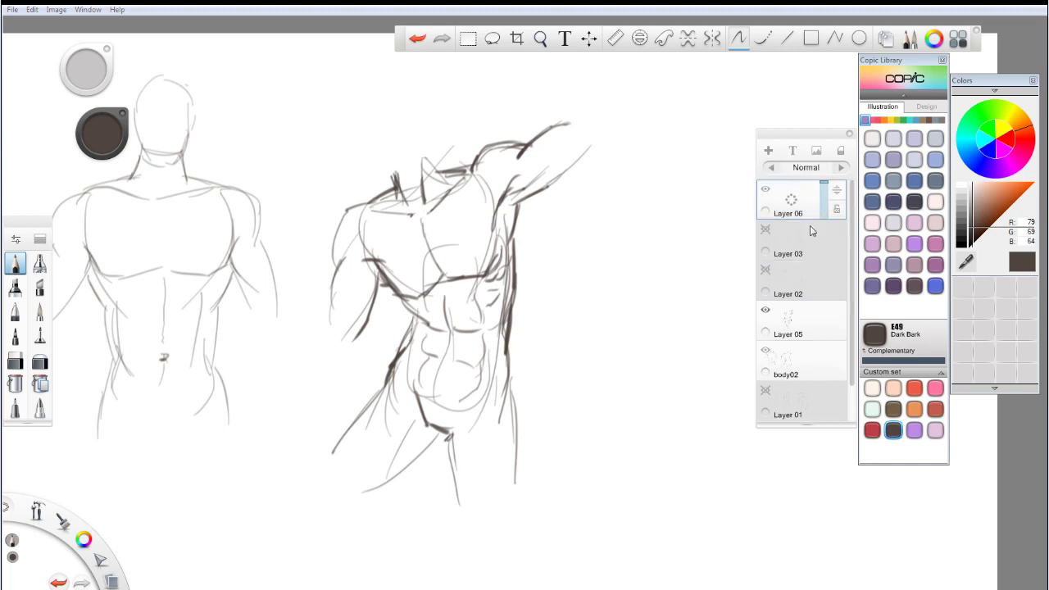
pyautogui.click(871, 429)
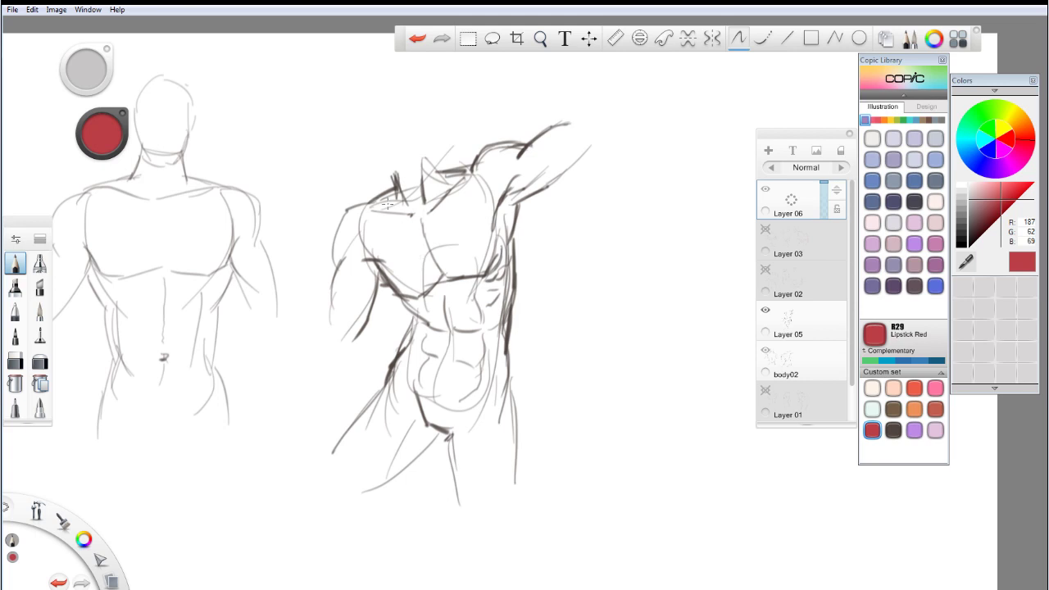
# Step: Draw the twisting torso's rib cage and pelvis forms in red over the sketch
pyautogui.moveTo(392, 196); pyautogui.dragTo(417, 310)
pyautogui.moveTo(383, 205)
pyautogui.mouseDown()
pyautogui.moveTo(477, 171)
pyautogui.moveTo(499, 288)
pyautogui.mouseUp()
pyautogui.moveTo(414, 305)
pyautogui.mouseDown()
pyautogui.moveTo(429, 326)
pyautogui.moveTo(457, 279)
pyautogui.moveTo(498, 302)
pyautogui.mouseUp()
pyautogui.moveTo(503, 246)
pyautogui.mouseDown()
pyautogui.moveTo(511, 280)
pyautogui.moveTo(464, 368)
pyautogui.moveTo(432, 359)
pyautogui.moveTo(467, 373)
pyautogui.moveTo(500, 367)
pyautogui.mouseUp()
pyautogui.moveTo(507, 373); pyautogui.dragTo(482, 420)
pyautogui.moveTo(416, 357)
pyautogui.mouseDown()
pyautogui.moveTo(458, 429)
pyautogui.moveTo(488, 420)
pyautogui.mouseUp()
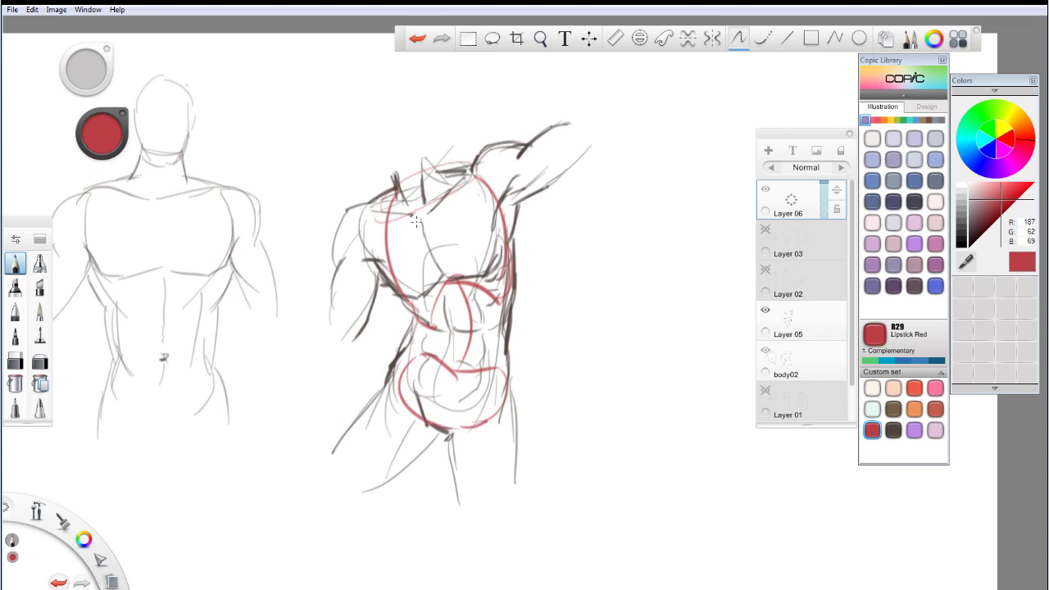
# Step: Mark the twisting torso's opposing shoulder and hip tilts with thick red lines joined by a curved centre line
pyautogui.moveTo(371, 215); pyautogui.dragTo(488, 174)
pyautogui.moveTo(383, 396)
pyautogui.mouseDown()
pyautogui.moveTo(524, 426)
pyautogui.moveTo(391, 395)
pyautogui.mouseUp()
pyautogui.moveTo(434, 203)
pyautogui.mouseDown()
pyautogui.moveTo(462, 281)
pyautogui.moveTo(431, 394)
pyautogui.mouseUp()
pyautogui.hotkey('ctrl', 'z')
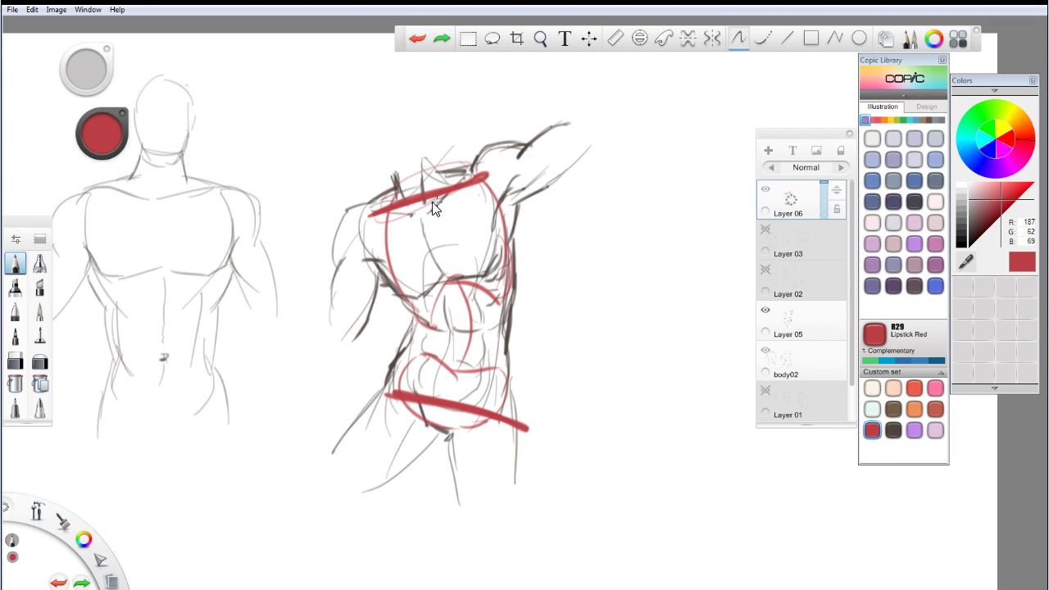
pyautogui.moveTo(437, 201); pyautogui.dragTo(449, 391)
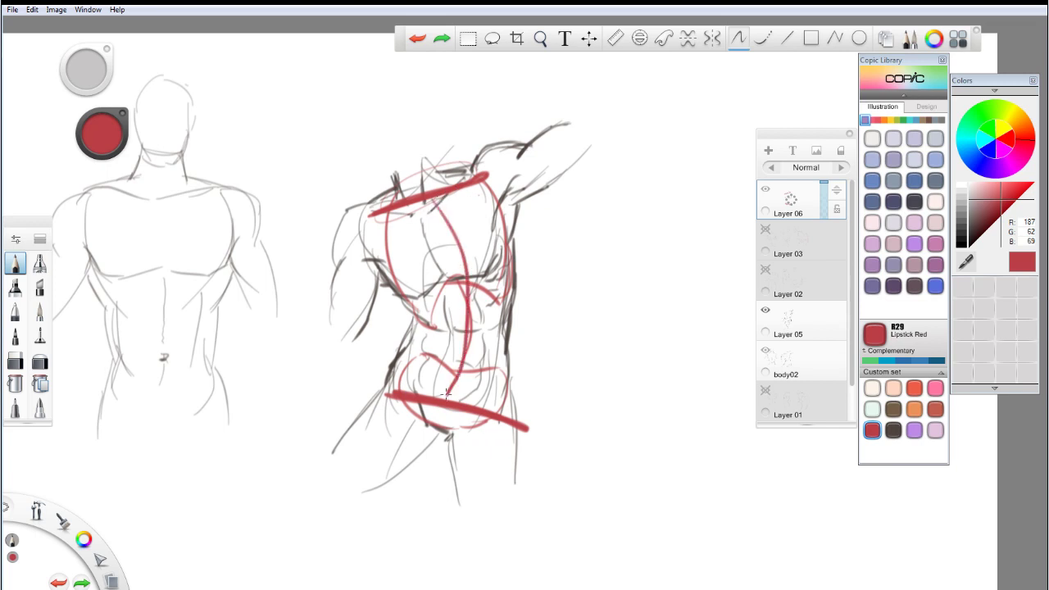
# Step: Accent the twisting torso's armpits, raised arm underside and shoulder tops in red
pyautogui.moveTo(362, 260)
pyautogui.mouseDown()
pyautogui.moveTo(395, 271)
pyautogui.moveTo(384, 278)
pyautogui.moveTo(375, 264)
pyautogui.moveTo(378, 318)
pyautogui.mouseUp()
pyautogui.moveTo(497, 221)
pyautogui.mouseDown()
pyautogui.moveTo(520, 165)
pyautogui.moveTo(512, 239)
pyautogui.mouseUp()
pyautogui.moveTo(501, 202); pyautogui.dragTo(572, 161)
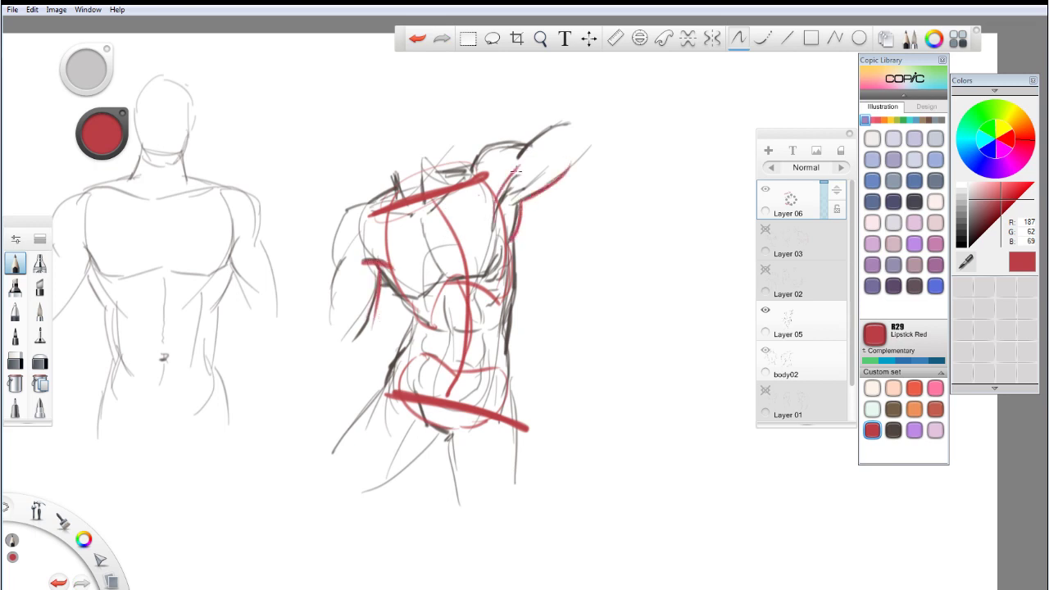
pyautogui.moveTo(339, 216)
pyautogui.mouseDown()
pyautogui.moveTo(377, 201)
pyautogui.moveTo(400, 176)
pyautogui.moveTo(474, 174)
pyautogui.mouseUp()
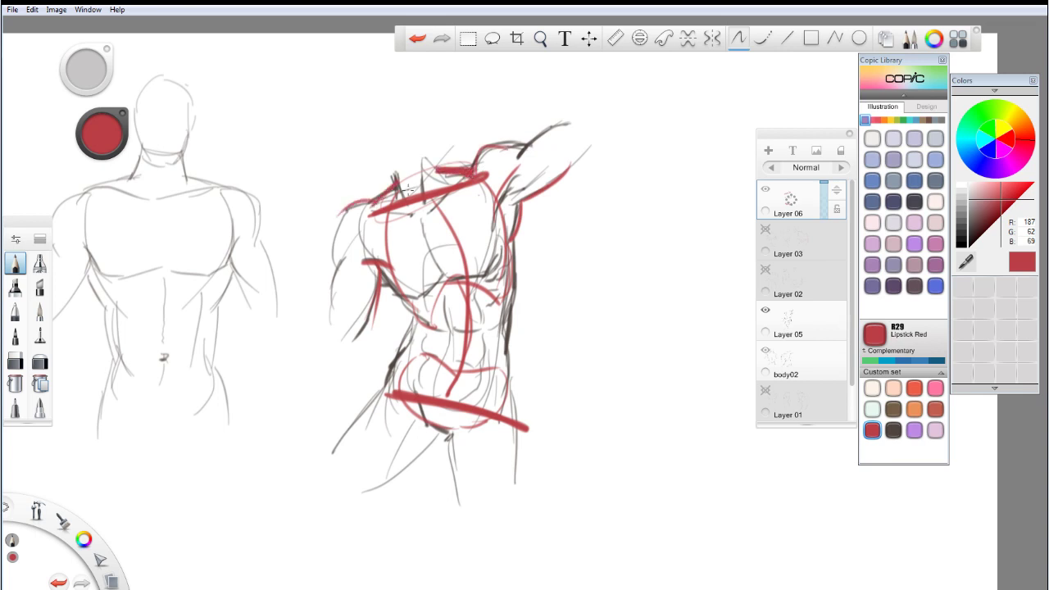
# Step: Trace the front torso's collarbones, neck sides and trapezius slopes in red
pyautogui.moveTo(117, 187)
pyautogui.mouseDown()
pyautogui.moveTo(159, 197)
pyautogui.moveTo(111, 189)
pyautogui.moveTo(154, 202)
pyautogui.moveTo(212, 182)
pyautogui.moveTo(185, 168)
pyautogui.moveTo(219, 187)
pyautogui.mouseUp()
pyautogui.hotkey('ctrl', 'z')
pyautogui.moveTo(139, 164)
pyautogui.mouseDown()
pyautogui.moveTo(106, 182)
pyautogui.moveTo(139, 184)
pyautogui.mouseUp()
pyautogui.moveTo(181, 154)
pyautogui.mouseDown()
pyautogui.moveTo(186, 178)
pyautogui.moveTo(182, 154)
pyautogui.mouseUp()
pyautogui.moveTo(129, 183); pyautogui.dragTo(139, 151)
# Step: Mark both armpits of the front torso in red, with the lower chest corners, inner arms and lats
pyautogui.moveTo(197, 276)
pyautogui.mouseDown()
pyautogui.moveTo(224, 265)
pyautogui.moveTo(246, 239)
pyautogui.mouseUp()
pyautogui.moveTo(78, 245)
pyautogui.mouseDown()
pyautogui.moveTo(117, 278)
pyautogui.moveTo(54, 306)
pyautogui.mouseUp()
pyautogui.moveTo(237, 248); pyautogui.dragTo(258, 306)
pyautogui.moveTo(233, 273); pyautogui.dragTo(211, 308)
pyautogui.moveTo(82, 276); pyautogui.dragTo(104, 313)
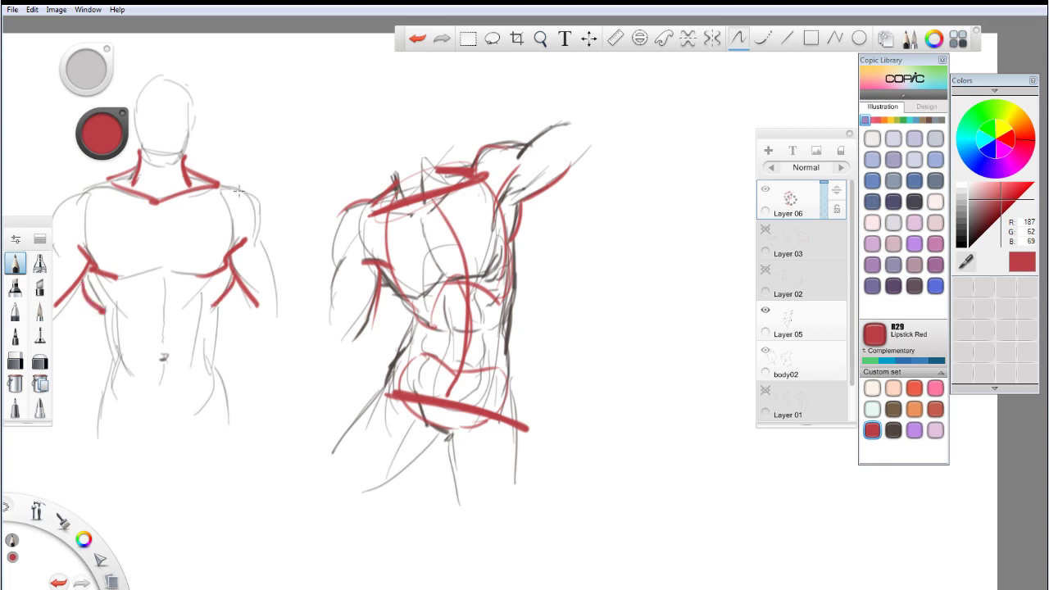
# Step: Outline the front torso's deltoid and outer arm in red, and accent the twisting torso's raised upper arm
pyautogui.moveTo(245, 191); pyautogui.dragTo(261, 248)
pyautogui.hotkey('ctrl', 'z')
pyautogui.hotkey('ctrl', 'z')
pyautogui.moveTo(256, 236); pyautogui.dragTo(285, 301)
pyautogui.moveTo(245, 189)
pyautogui.mouseDown()
pyautogui.moveTo(262, 210)
pyautogui.moveTo(266, 243)
pyautogui.mouseUp()
pyautogui.moveTo(514, 160); pyautogui.dragTo(547, 124)
pyautogui.moveTo(262, 239); pyautogui.dragTo(284, 302)
pyautogui.moveTo(281, 283); pyautogui.dragTo(286, 303)
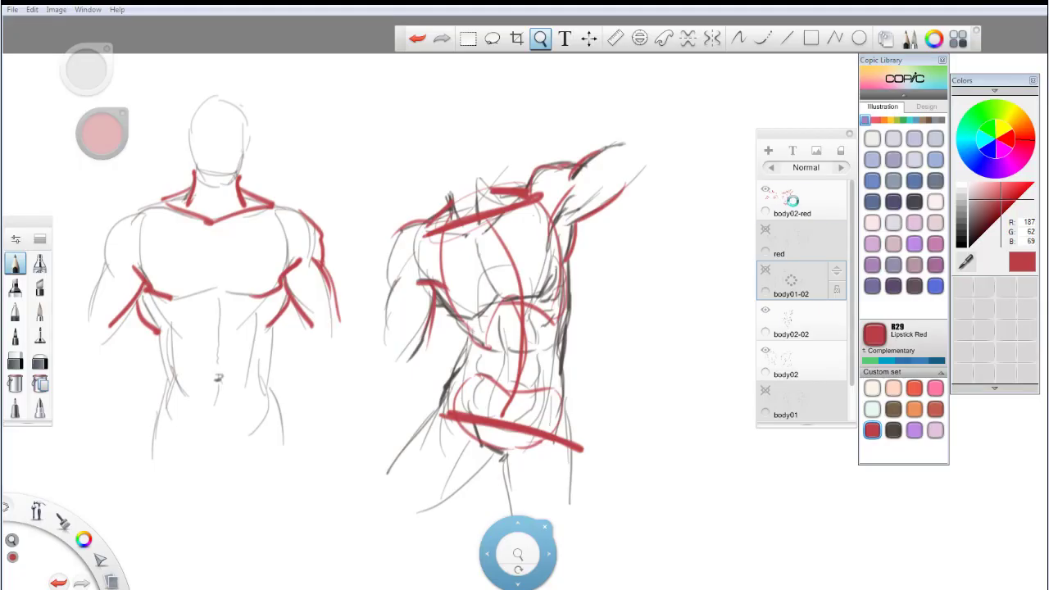
# Step: On the body02-red layer, draw opposing rotation arrows beside the front torso's neck and hips
pyautogui.click(791, 205)
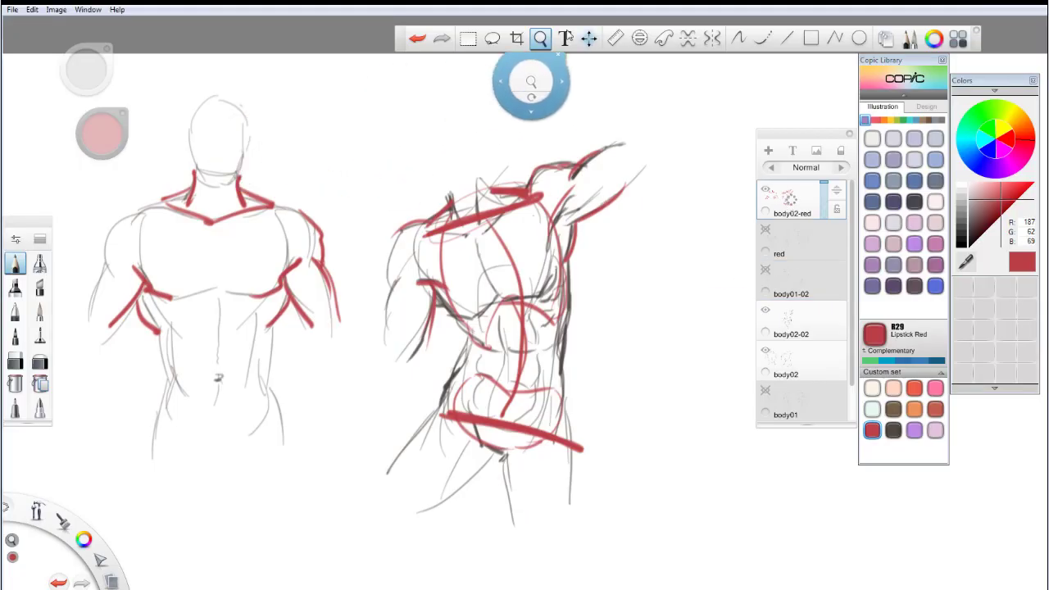
pyautogui.click(542, 39)
pyautogui.moveTo(286, 162)
pyautogui.mouseDown()
pyautogui.moveTo(252, 160)
pyautogui.moveTo(274, 157)
pyautogui.mouseUp()
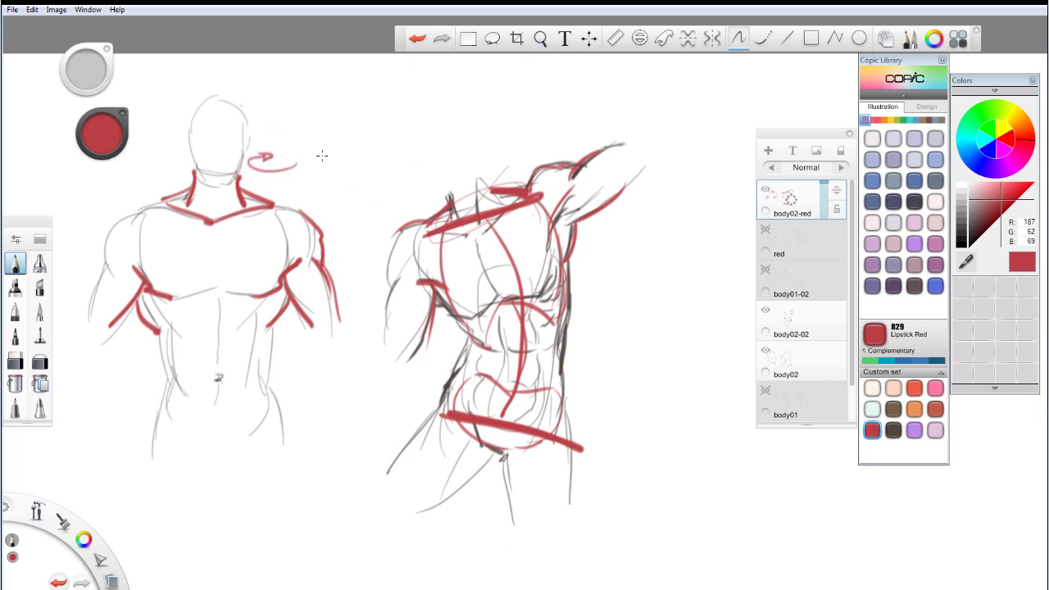
pyautogui.moveTo(283, 391)
pyautogui.mouseDown()
pyautogui.moveTo(326, 386)
pyautogui.moveTo(306, 383)
pyautogui.moveTo(315, 382)
pyautogui.mouseUp()
# Step: Draw a small red I-shaped twist diagram beside the head, with opposing rotation arrows at its ends
pyautogui.moveTo(296, 85)
pyautogui.mouseDown()
pyautogui.moveTo(326, 85)
pyautogui.moveTo(300, 88)
pyautogui.moveTo(316, 87)
pyautogui.moveTo(325, 127)
pyautogui.mouseUp()
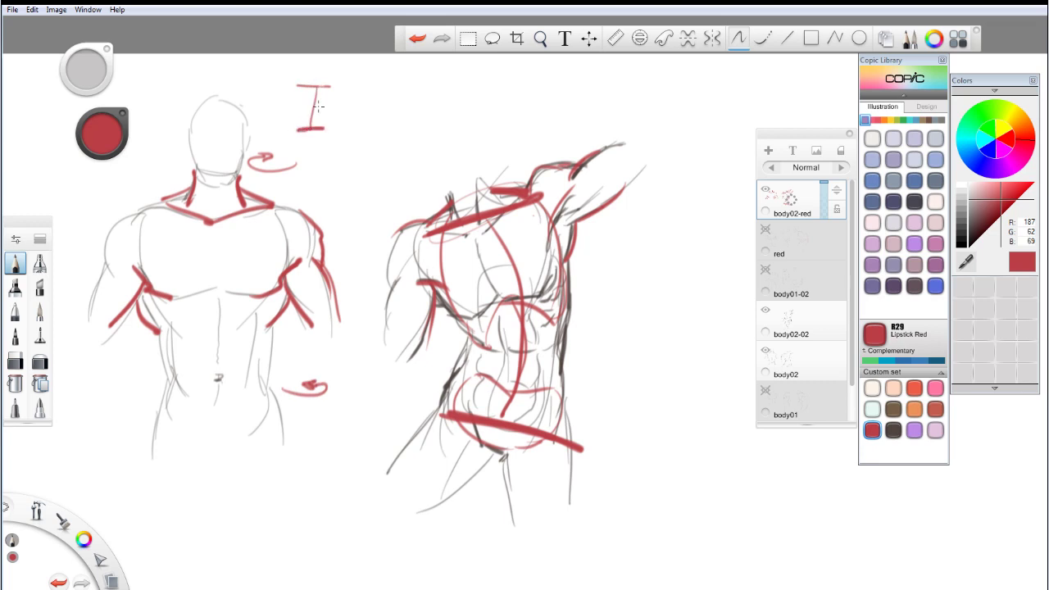
pyautogui.moveTo(315, 90); pyautogui.dragTo(311, 128)
pyautogui.moveTo(318, 81)
pyautogui.mouseDown()
pyautogui.moveTo(298, 80)
pyautogui.moveTo(310, 72)
pyautogui.mouseUp()
pyautogui.moveTo(306, 138); pyautogui.dragTo(327, 136)
# Step: Hide body02-red and, on body02 in E49 Dark Bark, sketch a new pose's shoulder line, curved spine and hip line
pyautogui.click(540, 38)
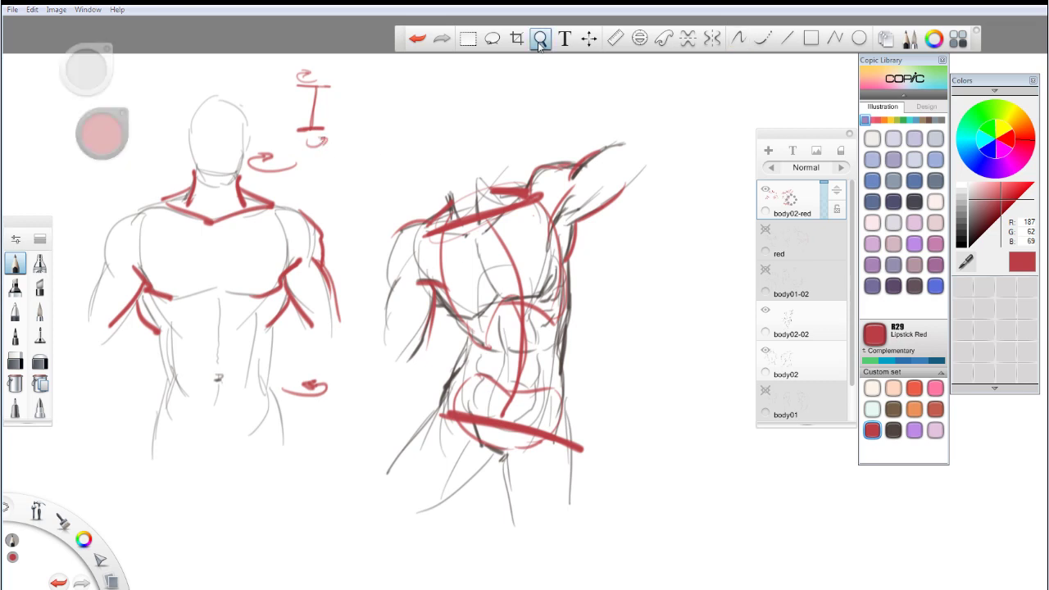
pyautogui.moveTo(538, 272); pyautogui.dragTo(268, 269)
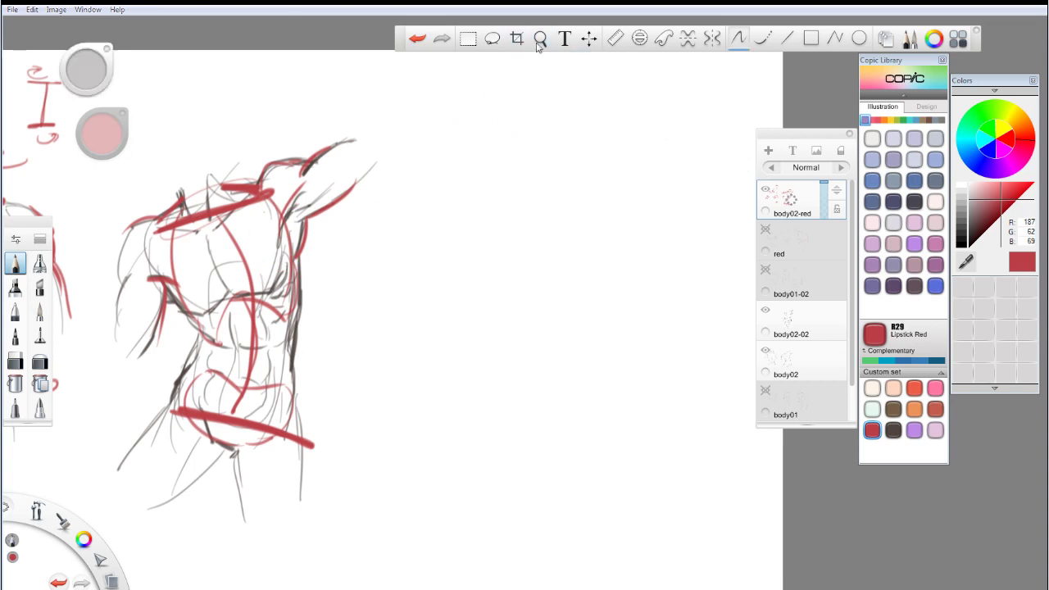
pyautogui.click(765, 189)
pyautogui.click(790, 362)
pyautogui.click(893, 429)
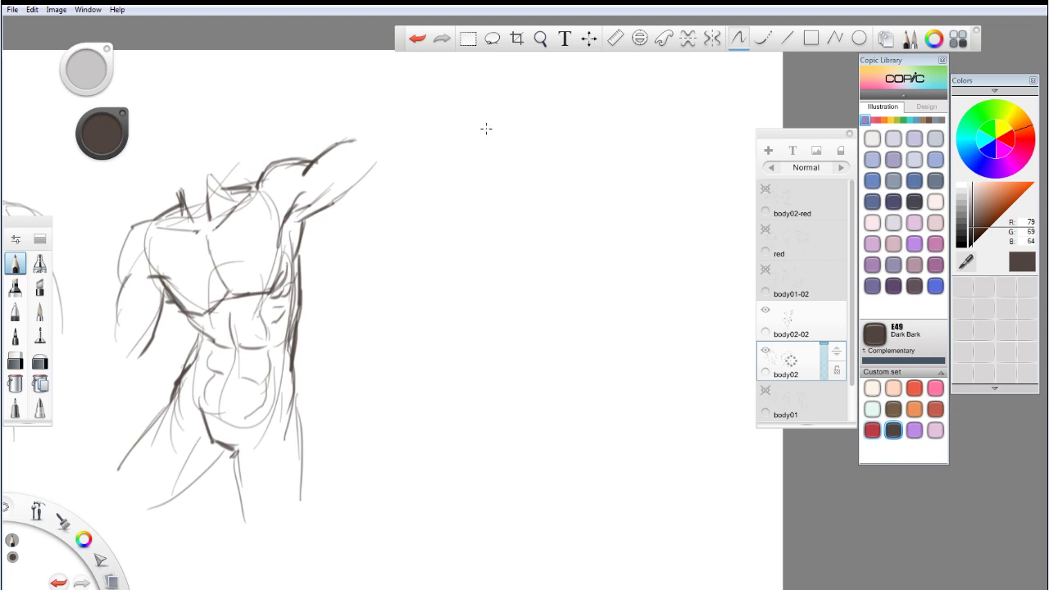
pyautogui.moveTo(462, 110)
pyautogui.mouseDown()
pyautogui.moveTo(510, 122)
pyautogui.moveTo(490, 156)
pyautogui.mouseUp()
pyautogui.moveTo(490, 119)
pyautogui.mouseDown()
pyautogui.moveTo(514, 237)
pyautogui.moveTo(539, 227)
pyautogui.mouseUp()
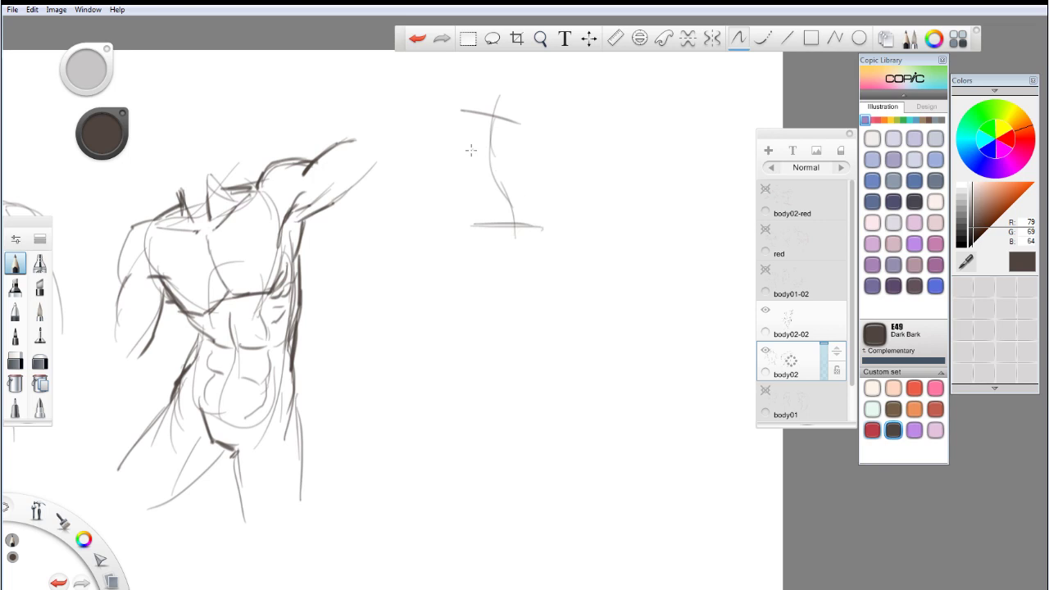
# Step: Block in the new small torso's rib cage, waist and pelvis around the spine curve
pyautogui.moveTo(469, 164)
pyautogui.mouseDown()
pyautogui.moveTo(492, 154)
pyautogui.moveTo(504, 184)
pyautogui.moveTo(527, 161)
pyautogui.mouseUp()
pyautogui.moveTo(465, 105)
pyautogui.mouseDown()
pyautogui.moveTo(491, 120)
pyautogui.moveTo(512, 112)
pyautogui.moveTo(480, 104)
pyautogui.moveTo(466, 125)
pyautogui.moveTo(491, 197)
pyautogui.mouseUp()
pyautogui.moveTo(547, 134); pyautogui.dragTo(519, 194)
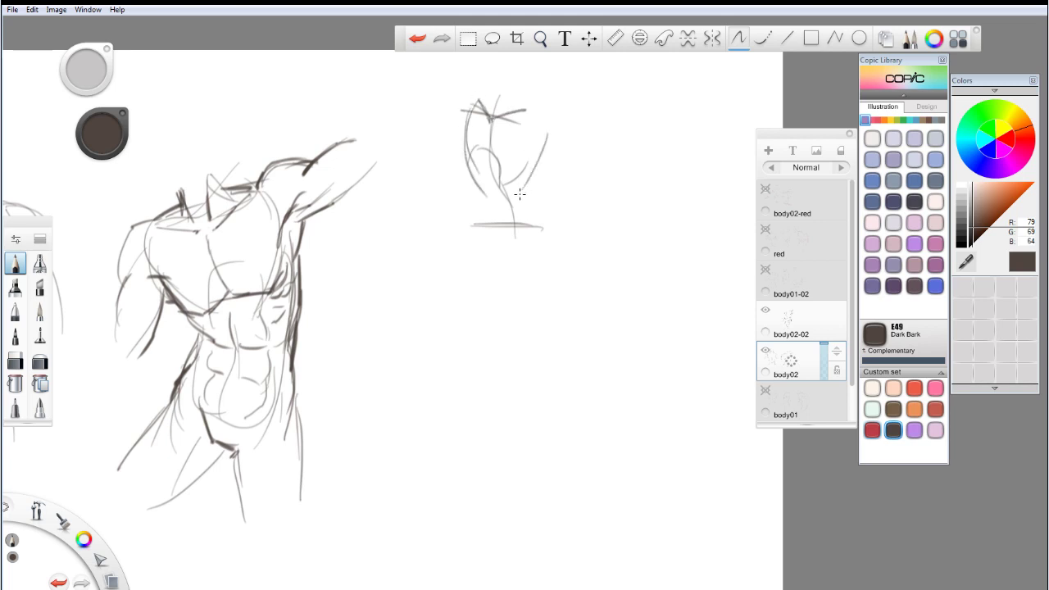
pyautogui.moveTo(495, 124)
pyautogui.mouseDown()
pyautogui.moveTo(495, 181)
pyautogui.moveTo(518, 239)
pyautogui.mouseUp()
pyautogui.moveTo(480, 199)
pyautogui.mouseDown()
pyautogui.moveTo(484, 229)
pyautogui.moveTo(531, 233)
pyautogui.mouseUp()
pyautogui.moveTo(532, 195); pyautogui.dragTo(540, 256)
pyautogui.moveTo(543, 214); pyautogui.dragTo(526, 260)
pyautogui.moveTo(537, 168)
pyautogui.mouseDown()
pyautogui.moveTo(531, 203)
pyautogui.moveTo(534, 182)
pyautogui.mouseUp()
# Step: Sketch the small torso's shoulders, neck, chest line and outstretched upper arm
pyautogui.moveTo(456, 115); pyautogui.dragTo(490, 101)
pyautogui.moveTo(459, 122)
pyautogui.mouseDown()
pyautogui.moveTo(495, 153)
pyautogui.moveTo(480, 152)
pyautogui.moveTo(500, 156)
pyautogui.moveTo(547, 132)
pyautogui.mouseUp()
pyautogui.hotkey('ctrl', 'z')
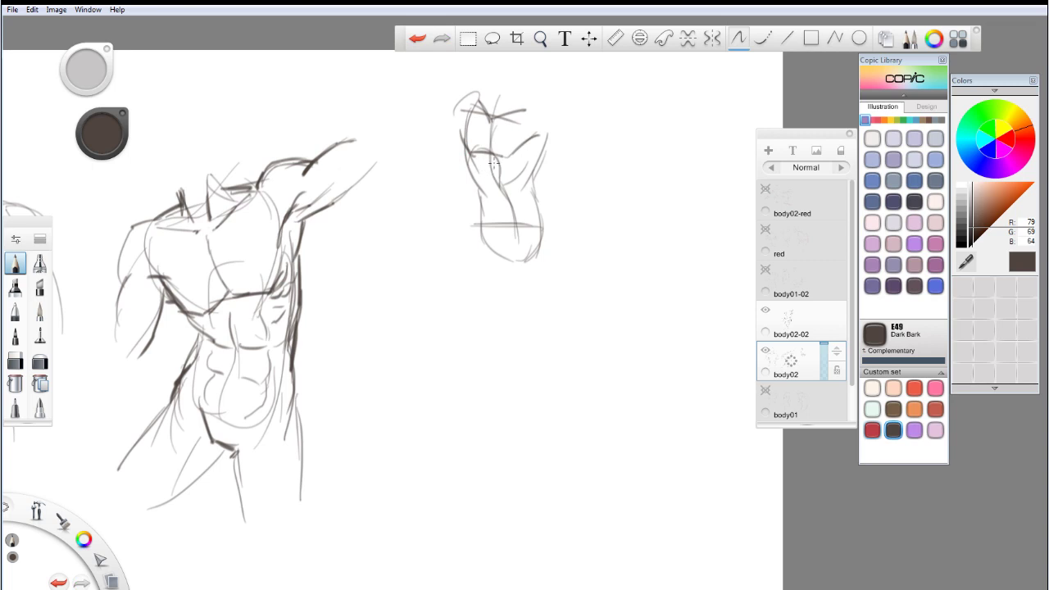
pyautogui.moveTo(492, 166); pyautogui.dragTo(512, 245)
pyautogui.moveTo(482, 185)
pyautogui.mouseDown()
pyautogui.moveTo(513, 199)
pyautogui.moveTo(521, 188)
pyautogui.mouseUp()
pyautogui.moveTo(468, 102)
pyautogui.mouseDown()
pyautogui.moveTo(510, 91)
pyautogui.moveTo(544, 103)
pyautogui.moveTo(496, 83)
pyautogui.moveTo(487, 99)
pyautogui.moveTo(517, 103)
pyautogui.moveTo(518, 85)
pyautogui.moveTo(524, 104)
pyautogui.moveTo(577, 133)
pyautogui.moveTo(573, 158)
pyautogui.moveTo(599, 160)
pyautogui.moveTo(593, 170)
pyautogui.moveTo(557, 153)
pyautogui.mouseUp()
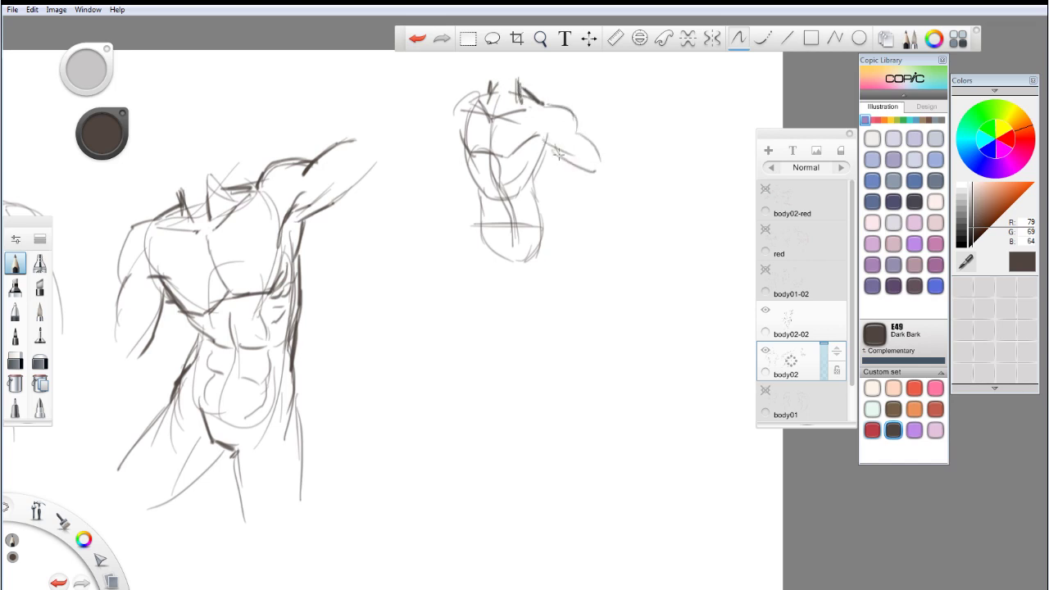
# Step: Add the small torso's outer thigh curves and groin, and darken the lower edge of its chest
pyautogui.moveTo(482, 141)
pyautogui.mouseDown()
pyautogui.moveTo(510, 156)
pyautogui.moveTo(524, 144)
pyautogui.moveTo(540, 180)
pyautogui.mouseUp()
pyautogui.moveTo(479, 218); pyautogui.dragTo(471, 297)
pyautogui.moveTo(543, 206); pyautogui.dragTo(587, 293)
pyautogui.moveTo(480, 234); pyautogui.dragTo(514, 321)
pyautogui.moveTo(508, 257)
pyautogui.mouseDown()
pyautogui.moveTo(527, 277)
pyautogui.moveTo(536, 252)
pyautogui.mouseUp()
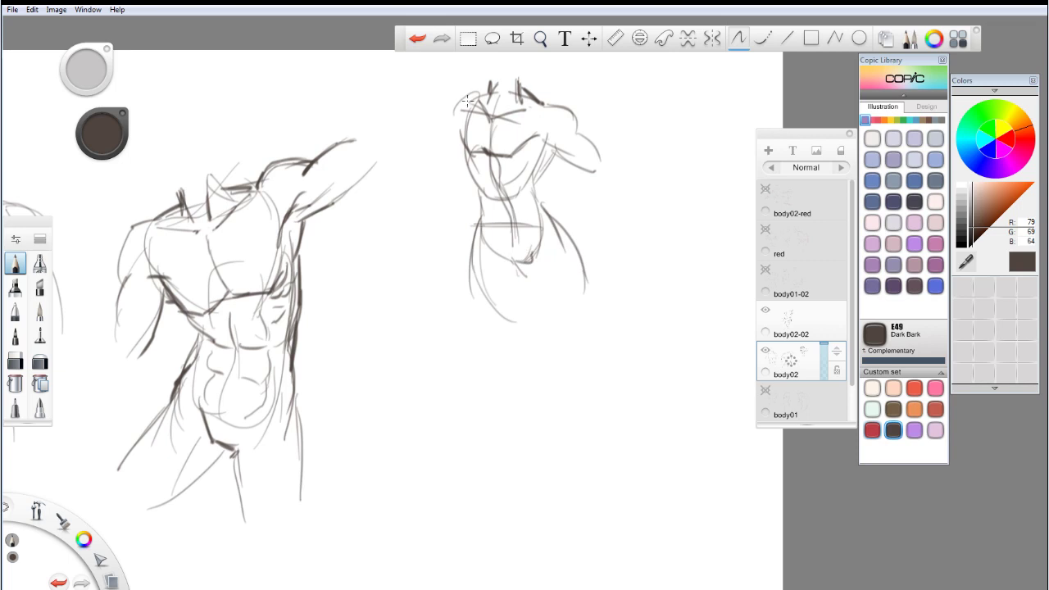
pyautogui.hotkey('ctrl', 'z')
# Step: Draw the small torso's rib and upper abdominal lines, and darken its outstretched arm
pyautogui.moveTo(462, 147)
pyautogui.mouseDown()
pyautogui.moveTo(492, 184)
pyautogui.moveTo(476, 170)
pyautogui.moveTo(518, 168)
pyautogui.mouseUp()
pyautogui.moveTo(484, 200); pyautogui.dragTo(519, 195)
pyautogui.moveTo(477, 158)
pyautogui.mouseDown()
pyautogui.moveTo(489, 190)
pyautogui.moveTo(507, 169)
pyautogui.moveTo(520, 183)
pyautogui.moveTo(509, 164)
pyautogui.moveTo(527, 190)
pyautogui.moveTo(521, 166)
pyautogui.moveTo(545, 152)
pyautogui.moveTo(528, 157)
pyautogui.moveTo(532, 171)
pyautogui.moveTo(553, 154)
pyautogui.moveTo(536, 190)
pyautogui.moveTo(551, 157)
pyautogui.moveTo(548, 175)
pyautogui.moveTo(539, 147)
pyautogui.mouseUp()
pyautogui.hotkey('ctrl', 'z')
pyautogui.moveTo(544, 103)
pyautogui.mouseDown()
pyautogui.moveTo(584, 135)
pyautogui.moveTo(555, 152)
pyautogui.moveTo(593, 173)
pyautogui.mouseUp()
pyautogui.moveTo(545, 144); pyautogui.dragTo(572, 156)
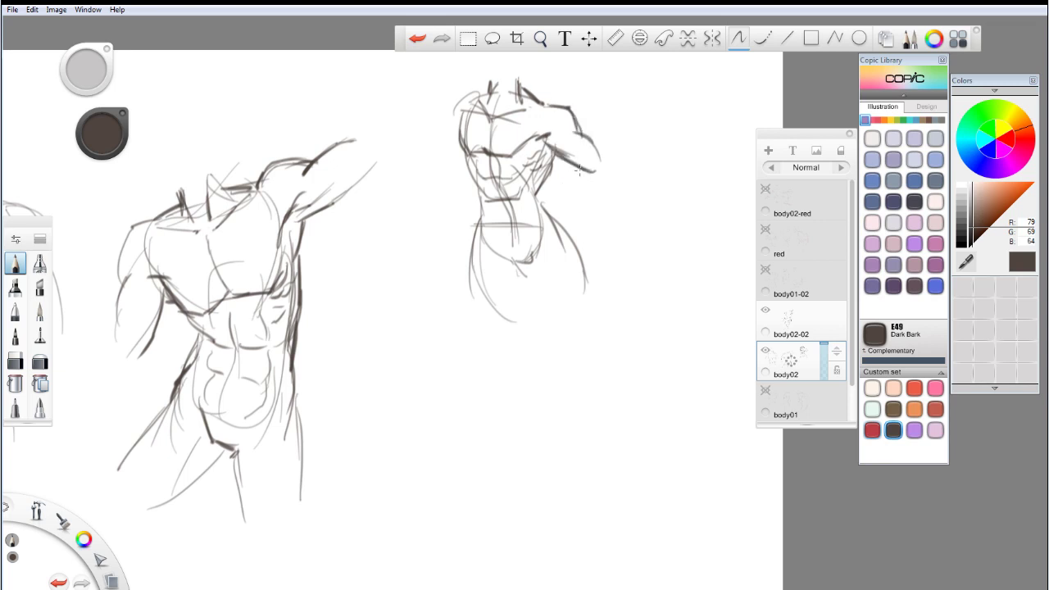
# Step: Define the small torso's waist and abdominal divisions
pyautogui.moveTo(534, 191); pyautogui.dragTo(541, 207)
pyautogui.moveTo(501, 244); pyautogui.dragTo(522, 270)
pyautogui.hotkey('ctrl', 'z')
pyautogui.moveTo(475, 182)
pyautogui.mouseDown()
pyautogui.moveTo(491, 236)
pyautogui.moveTo(516, 229)
pyautogui.moveTo(496, 218)
pyautogui.moveTo(512, 199)
pyautogui.mouseUp()
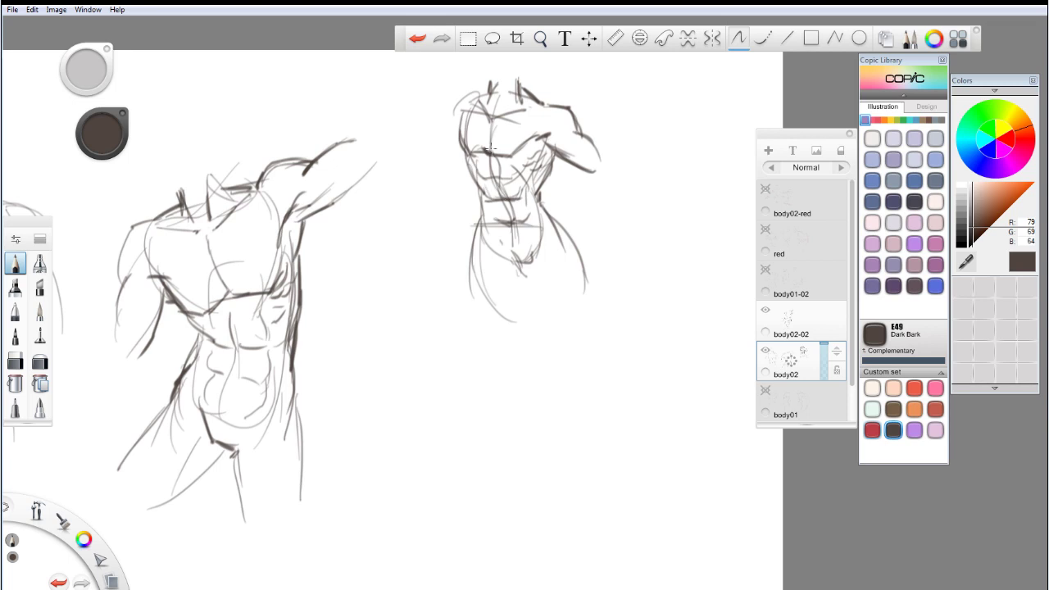
# Step: Draw the small torso's far shoulder and arm, and strengthen its side and thigh contours
pyautogui.moveTo(457, 101)
pyautogui.mouseDown()
pyautogui.moveTo(456, 134)
pyautogui.moveTo(442, 123)
pyautogui.moveTo(450, 118)
pyautogui.moveTo(419, 173)
pyautogui.moveTo(453, 102)
pyautogui.moveTo(480, 89)
pyautogui.mouseUp()
pyautogui.moveTo(460, 139)
pyautogui.mouseDown()
pyautogui.moveTo(450, 156)
pyautogui.moveTo(480, 234)
pyautogui.mouseUp()
pyautogui.hotkey('ctrl', 'z')
pyautogui.moveTo(466, 159); pyautogui.dragTo(493, 254)
pyautogui.moveTo(550, 170)
pyautogui.mouseDown()
pyautogui.moveTo(539, 203)
pyautogui.moveTo(568, 235)
pyautogui.moveTo(582, 280)
pyautogui.mouseUp()
pyautogui.moveTo(475, 278); pyautogui.dragTo(495, 313)
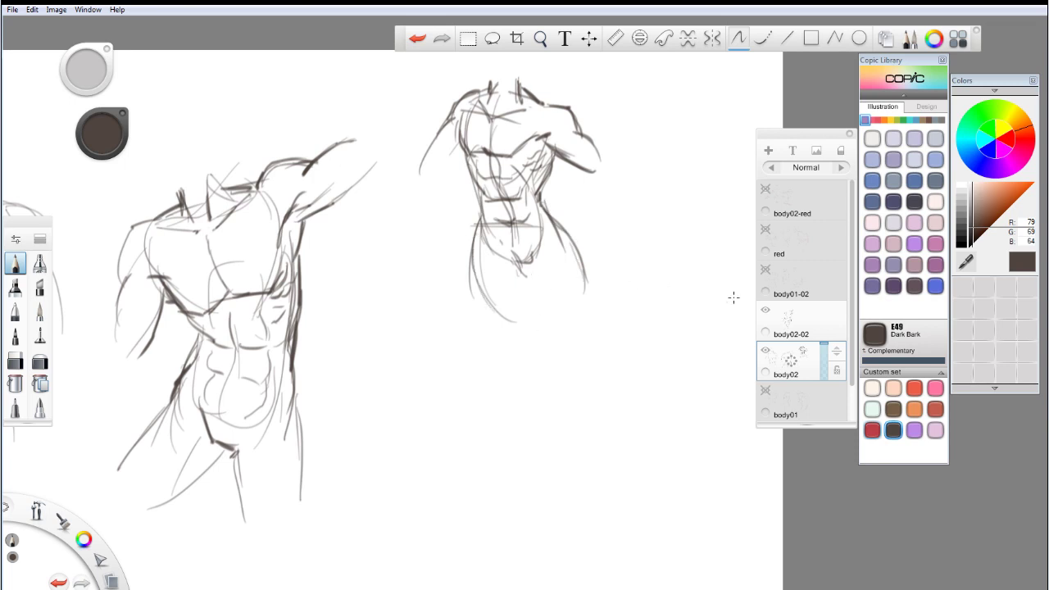
# Step: Strengthen the small torso's chest contours on the body02 layer
pyautogui.click(791, 323)
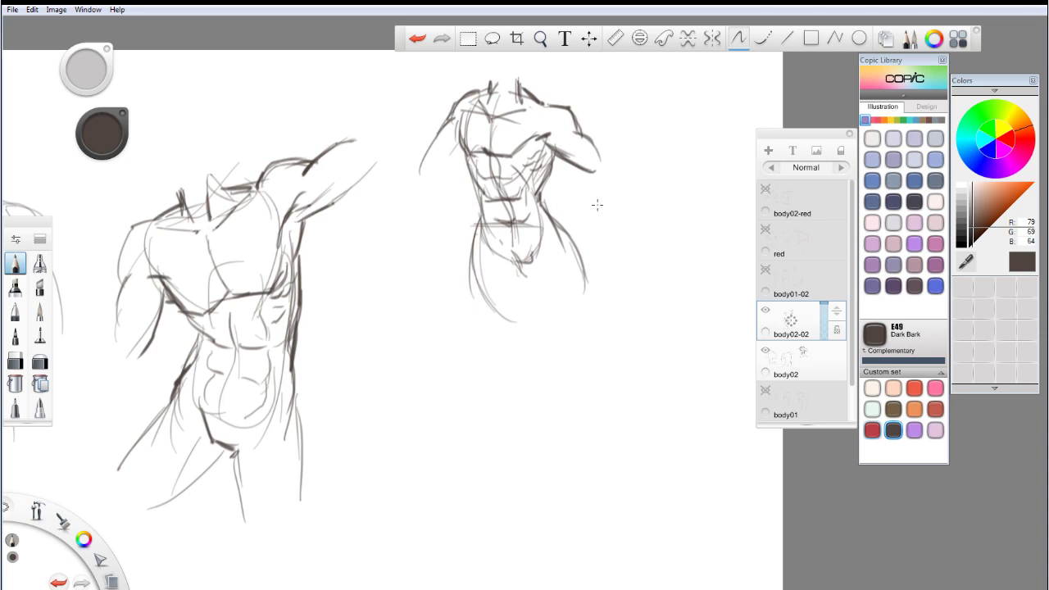
pyautogui.click(795, 362)
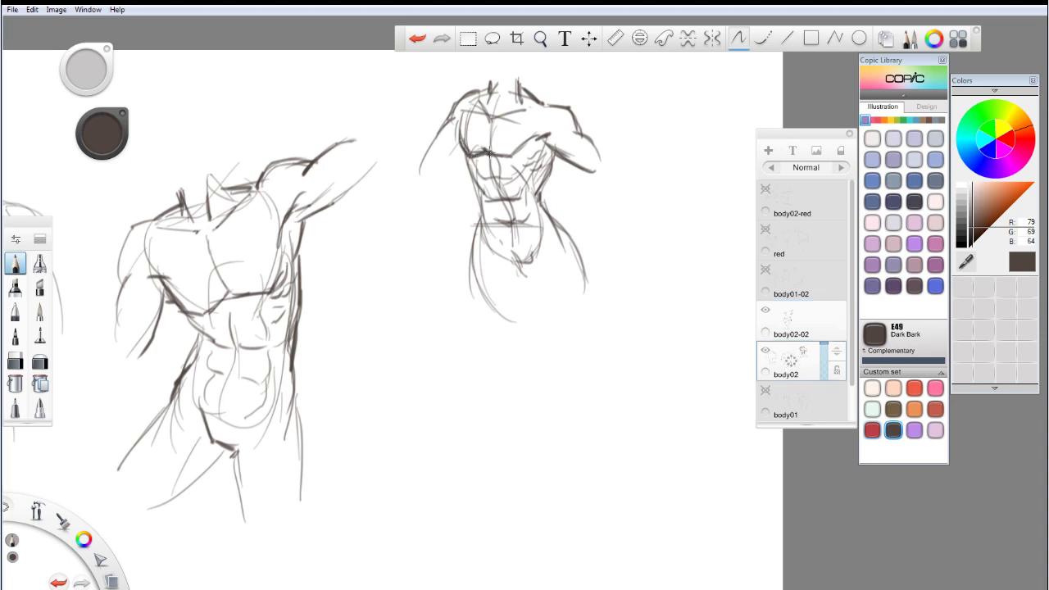
pyautogui.hotkey('ctrl', 'z')
pyautogui.moveTo(485, 126)
pyautogui.mouseDown()
pyautogui.moveTo(490, 158)
pyautogui.moveTo(486, 144)
pyautogui.moveTo(527, 149)
pyautogui.mouseUp()
pyautogui.hotkey('ctrl', 'z')
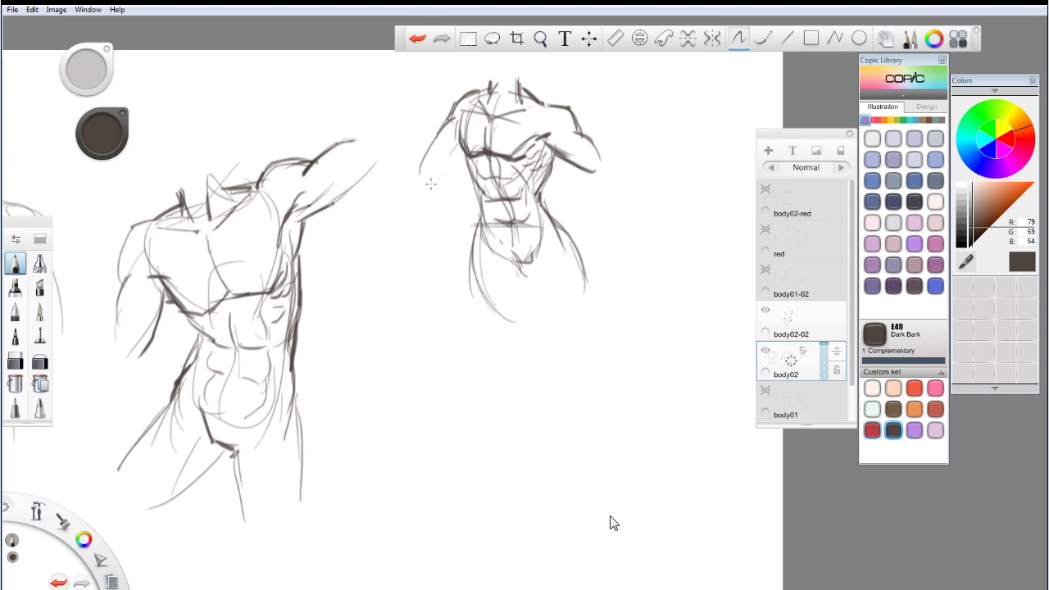
# Step: Erase the construction lines inside the small torso's chest and redraw its centre line and collarbone
pyautogui.click(16, 361)
pyautogui.moveTo(491, 133)
pyautogui.mouseDown()
pyautogui.moveTo(516, 135)
pyautogui.moveTo(512, 151)
pyautogui.moveTo(538, 132)
pyautogui.moveTo(518, 148)
pyautogui.moveTo(482, 145)
pyautogui.moveTo(494, 122)
pyautogui.moveTo(484, 122)
pyautogui.moveTo(521, 119)
pyautogui.mouseUp()
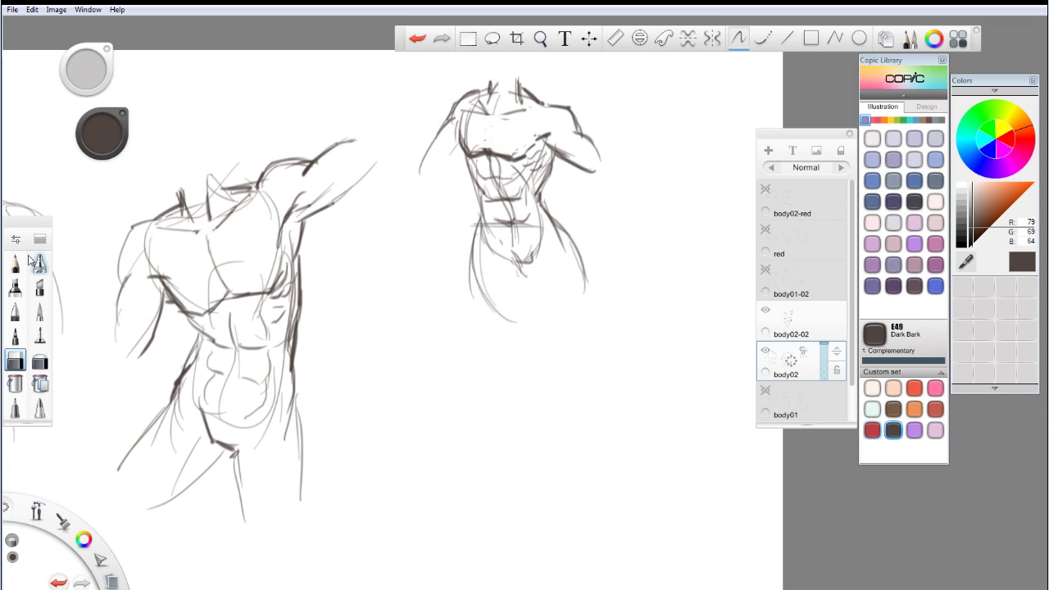
pyautogui.press('e')
pyautogui.moveTo(503, 115)
pyautogui.mouseDown()
pyautogui.moveTo(539, 111)
pyautogui.moveTo(533, 129)
pyautogui.moveTo(492, 135)
pyautogui.moveTo(489, 124)
pyautogui.moveTo(488, 144)
pyautogui.moveTo(487, 122)
pyautogui.moveTo(497, 153)
pyautogui.moveTo(539, 147)
pyautogui.mouseUp()
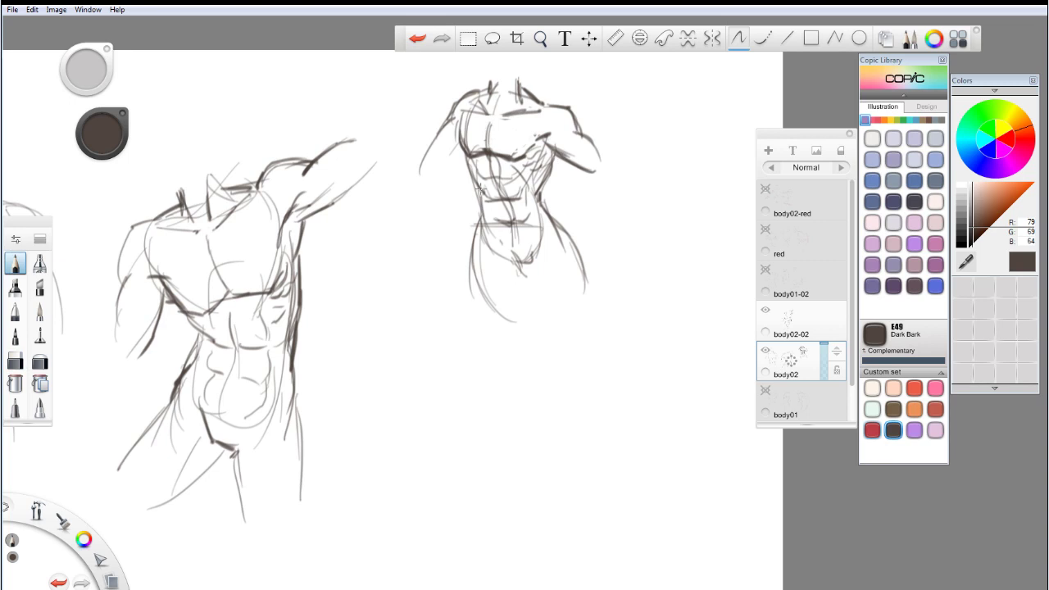
pyautogui.moveTo(470, 172); pyautogui.dragTo(483, 185)
# Step: Sketch the rib cage, tapering sides and collarbones of another figure below the small torso
pyautogui.moveTo(498, 360); pyautogui.dragTo(592, 362)
pyautogui.moveTo(492, 362)
pyautogui.mouseDown()
pyautogui.moveTo(542, 342)
pyautogui.moveTo(601, 364)
pyautogui.moveTo(540, 410)
pyautogui.moveTo(561, 413)
pyautogui.mouseUp()
pyautogui.moveTo(599, 362)
pyautogui.mouseDown()
pyautogui.moveTo(549, 407)
pyautogui.moveTo(522, 394)
pyautogui.moveTo(565, 403)
pyautogui.mouseUp()
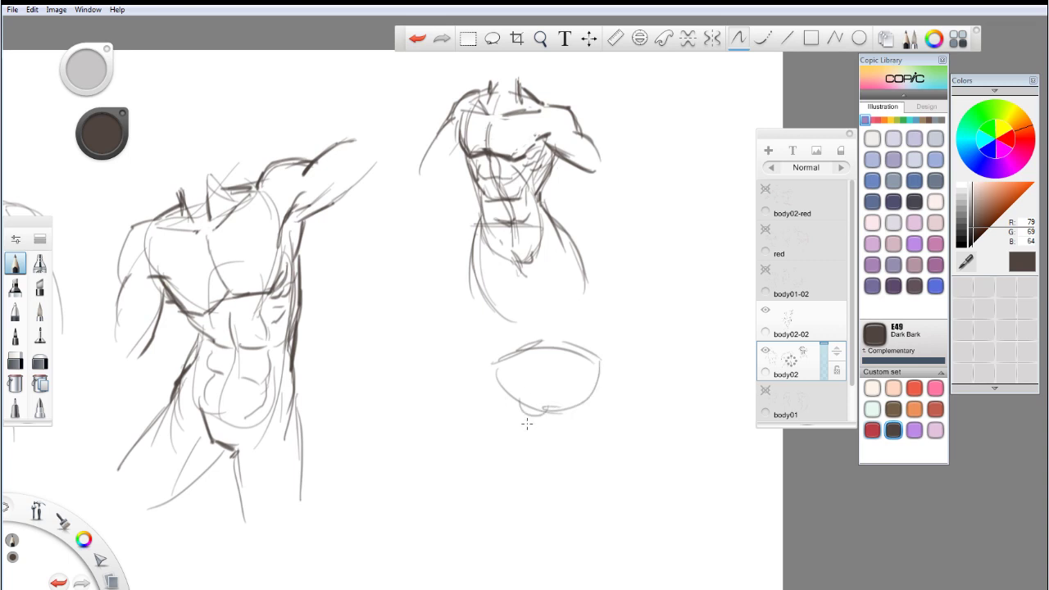
pyautogui.moveTo(508, 387); pyautogui.dragTo(542, 433)
pyautogui.moveTo(599, 385)
pyautogui.mouseDown()
pyautogui.moveTo(544, 424)
pyautogui.moveTo(538, 407)
pyautogui.moveTo(571, 426)
pyautogui.mouseUp()
pyautogui.moveTo(550, 370); pyautogui.dragTo(593, 354)
pyautogui.moveTo(509, 361); pyautogui.dragTo(545, 374)
# Step: Add the lower figure's hips, shoulders, spread upper arms and head
pyautogui.moveTo(531, 424); pyautogui.dragTo(521, 474)
pyautogui.moveTo(583, 428)
pyautogui.mouseDown()
pyautogui.moveTo(591, 489)
pyautogui.moveTo(579, 498)
pyautogui.mouseUp()
pyautogui.moveTo(521, 436); pyautogui.dragTo(514, 479)
pyautogui.moveTo(512, 351)
pyautogui.mouseDown()
pyautogui.moveTo(468, 355)
pyautogui.moveTo(478, 360)
pyautogui.moveTo(473, 389)
pyautogui.moveTo(501, 383)
pyautogui.mouseUp()
pyautogui.moveTo(586, 344)
pyautogui.mouseDown()
pyautogui.moveTo(630, 370)
pyautogui.moveTo(597, 386)
pyautogui.moveTo(644, 398)
pyautogui.mouseUp()
pyautogui.moveTo(625, 355); pyautogui.dragTo(664, 387)
pyautogui.moveTo(539, 352)
pyautogui.mouseDown()
pyautogui.moveTo(560, 308)
pyautogui.moveTo(566, 349)
pyautogui.moveTo(543, 300)
pyautogui.moveTo(573, 366)
pyautogui.mouseUp()
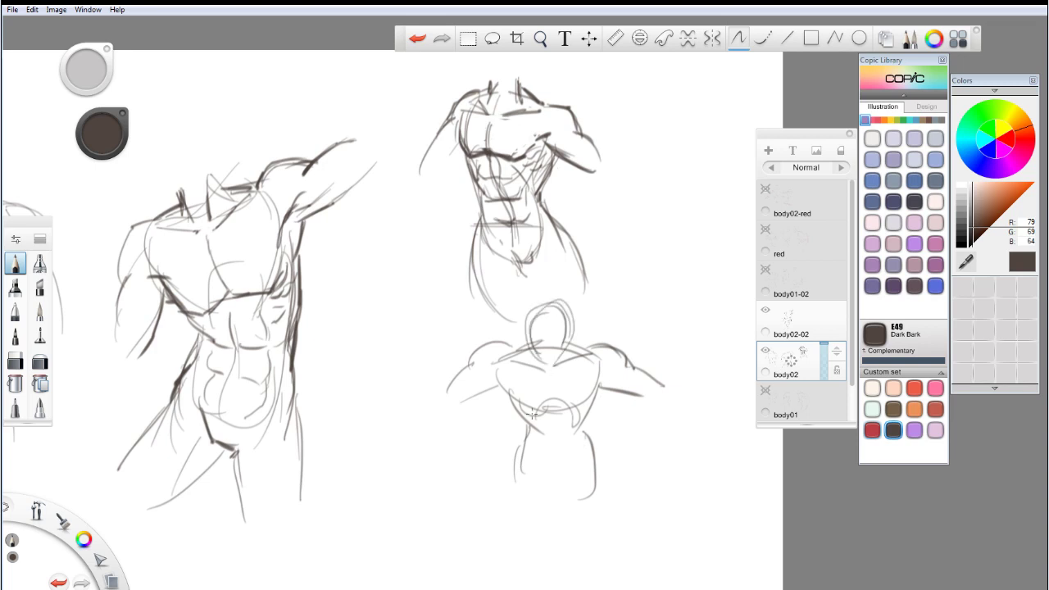
# Step: Darken the lower figure's shoulders and arms, and draw its lower chest edge and lats
pyautogui.moveTo(493, 380)
pyautogui.mouseDown()
pyautogui.moveTo(521, 410)
pyautogui.moveTo(563, 413)
pyautogui.moveTo(595, 404)
pyautogui.moveTo(598, 387)
pyautogui.moveTo(623, 391)
pyautogui.mouseUp()
pyautogui.moveTo(488, 376)
pyautogui.mouseDown()
pyautogui.moveTo(465, 367)
pyautogui.moveTo(495, 344)
pyautogui.moveTo(616, 345)
pyautogui.moveTo(638, 376)
pyautogui.mouseUp()
pyautogui.moveTo(490, 390); pyautogui.dragTo(449, 407)
pyautogui.moveTo(603, 393); pyautogui.dragTo(580, 432)
pyautogui.moveTo(511, 415); pyautogui.dragTo(534, 443)
# Step: Draw the lower figure's waist, groin and two spread thighs
pyautogui.moveTo(518, 360)
pyautogui.mouseDown()
pyautogui.moveTo(550, 375)
pyautogui.moveTo(571, 362)
pyautogui.moveTo(514, 411)
pyautogui.moveTo(517, 427)
pyautogui.moveTo(530, 438)
pyautogui.moveTo(568, 435)
pyautogui.moveTo(550, 434)
pyautogui.moveTo(556, 415)
pyautogui.moveTo(553, 430)
pyautogui.moveTo(529, 424)
pyautogui.moveTo(568, 425)
pyautogui.moveTo(538, 434)
pyautogui.moveTo(561, 436)
pyautogui.moveTo(569, 424)
pyautogui.moveTo(517, 473)
pyautogui.mouseUp()
pyautogui.moveTo(588, 430); pyautogui.dragTo(618, 494)
pyautogui.moveTo(521, 442)
pyautogui.mouseDown()
pyautogui.moveTo(505, 531)
pyautogui.moveTo(531, 547)
pyautogui.moveTo(549, 511)
pyautogui.mouseUp()
pyautogui.moveTo(548, 467)
pyautogui.mouseDown()
pyautogui.moveTo(575, 465)
pyautogui.moveTo(566, 472)
pyautogui.mouseUp()
pyautogui.moveTo(558, 473)
pyautogui.mouseDown()
pyautogui.moveTo(544, 522)
pyautogui.moveTo(571, 467)
pyautogui.moveTo(588, 478)
pyautogui.moveTo(566, 482)
pyautogui.moveTo(641, 522)
pyautogui.mouseUp()
pyautogui.moveTo(621, 468); pyautogui.dragTo(616, 516)
# Step: Add the lower figure's rounded forearm and fist, and refine its head and neck
pyautogui.moveTo(438, 408)
pyautogui.mouseDown()
pyautogui.moveTo(461, 403)
pyautogui.moveTo(442, 434)
pyautogui.moveTo(444, 420)
pyautogui.moveTo(461, 430)
pyautogui.moveTo(449, 442)
pyautogui.moveTo(432, 438)
pyautogui.moveTo(469, 406)
pyautogui.mouseUp()
pyautogui.moveTo(638, 407); pyautogui.dragTo(663, 395)
pyautogui.hotkey('ctrl', 'z')
pyautogui.moveTo(544, 310); pyautogui.dragTo(519, 352)
pyautogui.moveTo(549, 306)
pyautogui.mouseDown()
pyautogui.moveTo(548, 357)
pyautogui.moveTo(571, 326)
pyautogui.mouseUp()
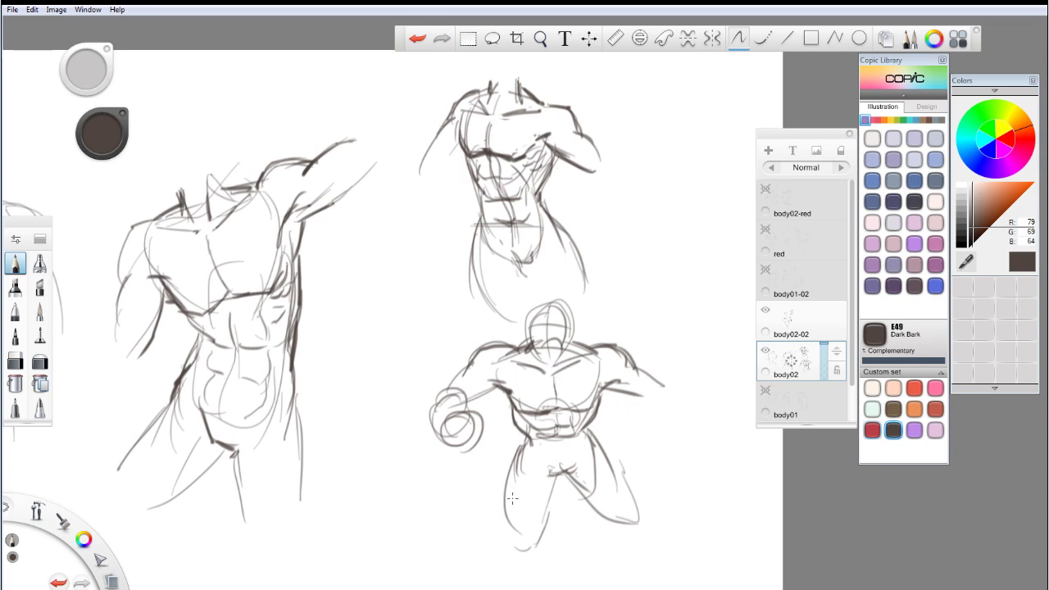
# Step: Draw the lower figure's round near knee, and rough in both lower legs
pyautogui.moveTo(510, 539)
pyautogui.mouseDown()
pyautogui.moveTo(541, 512)
pyautogui.moveTo(512, 545)
pyautogui.mouseUp()
pyautogui.moveTo(516, 446)
pyautogui.mouseDown()
pyautogui.moveTo(497, 547)
pyautogui.moveTo(559, 491)
pyautogui.moveTo(532, 534)
pyautogui.mouseUp()
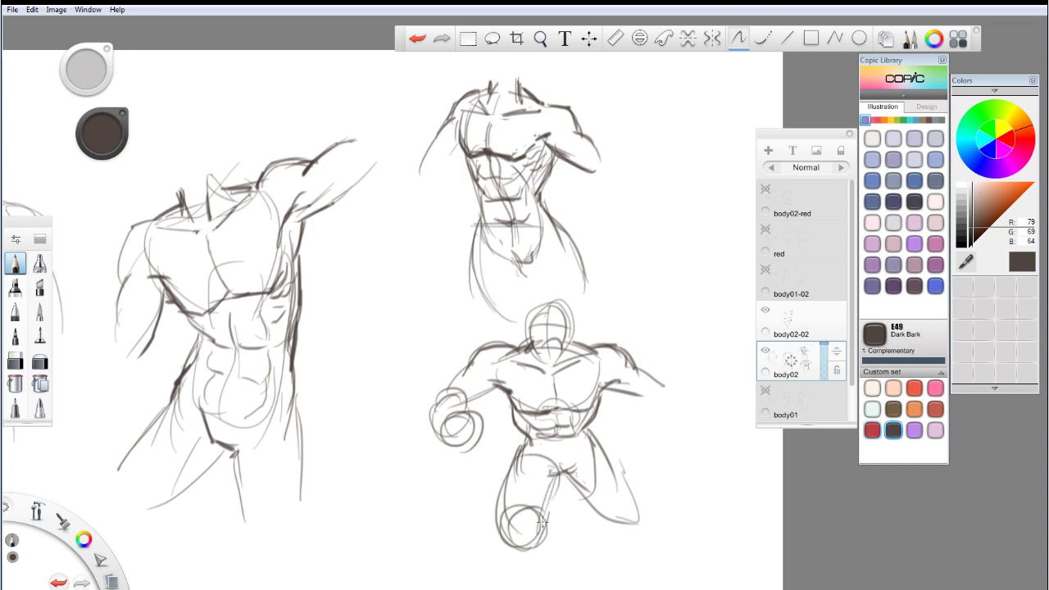
pyautogui.moveTo(578, 491)
pyautogui.mouseDown()
pyautogui.moveTo(616, 512)
pyautogui.moveTo(602, 532)
pyautogui.moveTo(632, 534)
pyautogui.mouseUp()
pyautogui.moveTo(521, 551)
pyautogui.mouseDown()
pyautogui.moveTo(506, 545)
pyautogui.moveTo(546, 542)
pyautogui.moveTo(539, 579)
pyautogui.mouseUp()
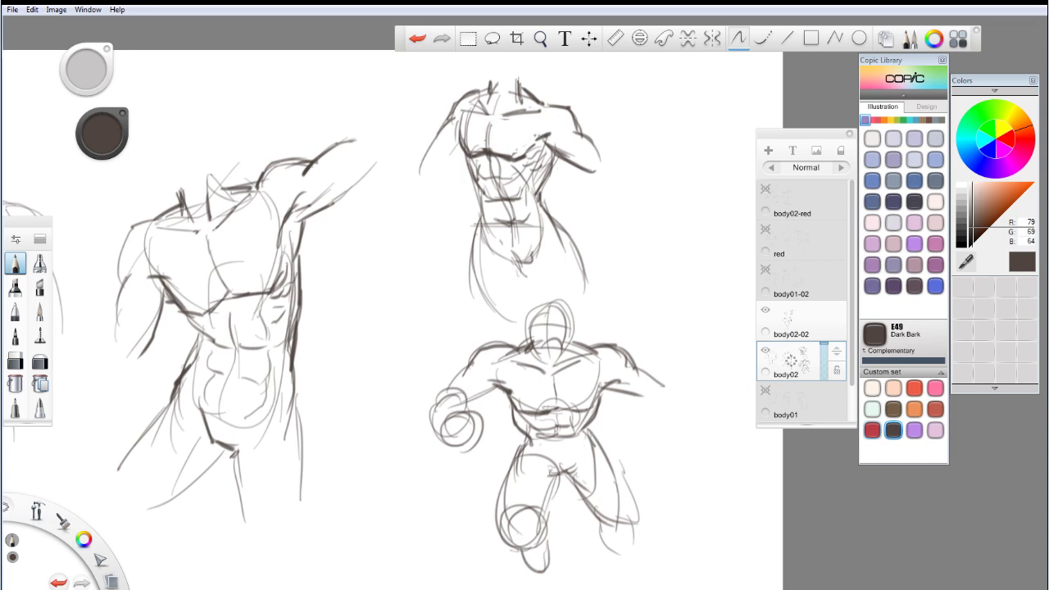
# Step: Rough in another body pose with loose contour strokes
pyautogui.moveTo(354, 390)
pyautogui.mouseDown()
pyautogui.moveTo(373, 354)
pyautogui.moveTo(396, 385)
pyautogui.moveTo(402, 422)
pyautogui.mouseUp()
pyautogui.moveTo(393, 367)
pyautogui.mouseDown()
pyautogui.moveTo(411, 417)
pyautogui.moveTo(406, 457)
pyautogui.mouseUp()
pyautogui.moveTo(396, 420)
pyautogui.mouseDown()
pyautogui.moveTo(330, 451)
pyautogui.moveTo(373, 461)
pyautogui.moveTo(366, 490)
pyautogui.mouseUp()
pyautogui.moveTo(349, 452)
pyautogui.mouseDown()
pyautogui.moveTo(380, 468)
pyautogui.moveTo(378, 480)
pyautogui.mouseUp()
pyautogui.moveTo(391, 429); pyautogui.dragTo(432, 480)
pyautogui.moveTo(429, 442); pyautogui.dragTo(457, 513)
pyautogui.moveTo(355, 359)
pyautogui.mouseDown()
pyautogui.moveTo(385, 378)
pyautogui.moveTo(384, 394)
pyautogui.moveTo(397, 393)
pyautogui.mouseUp()
pyautogui.moveTo(361, 355)
pyautogui.mouseDown()
pyautogui.moveTo(344, 338)
pyautogui.moveTo(330, 354)
pyautogui.moveTo(347, 328)
pyautogui.moveTo(352, 380)
pyautogui.moveTo(396, 434)
pyautogui.mouseUp()
pyautogui.moveTo(404, 385)
pyautogui.mouseDown()
pyautogui.moveTo(419, 441)
pyautogui.moveTo(409, 455)
pyautogui.moveTo(435, 465)
pyautogui.moveTo(447, 501)
pyautogui.mouseUp()
pyautogui.moveTo(397, 454); pyautogui.dragTo(418, 477)
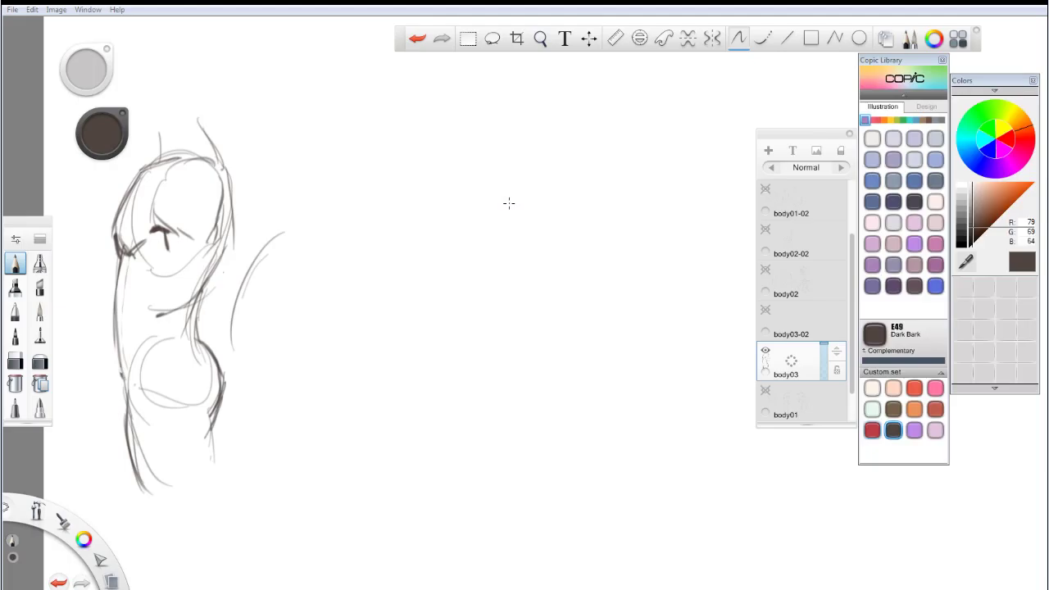
# Step: Rough in a second side-view torso to the right of the first, with an oval chest, waist, hip and front thigh line
pyautogui.moveTo(439, 173); pyautogui.dragTo(501, 189)
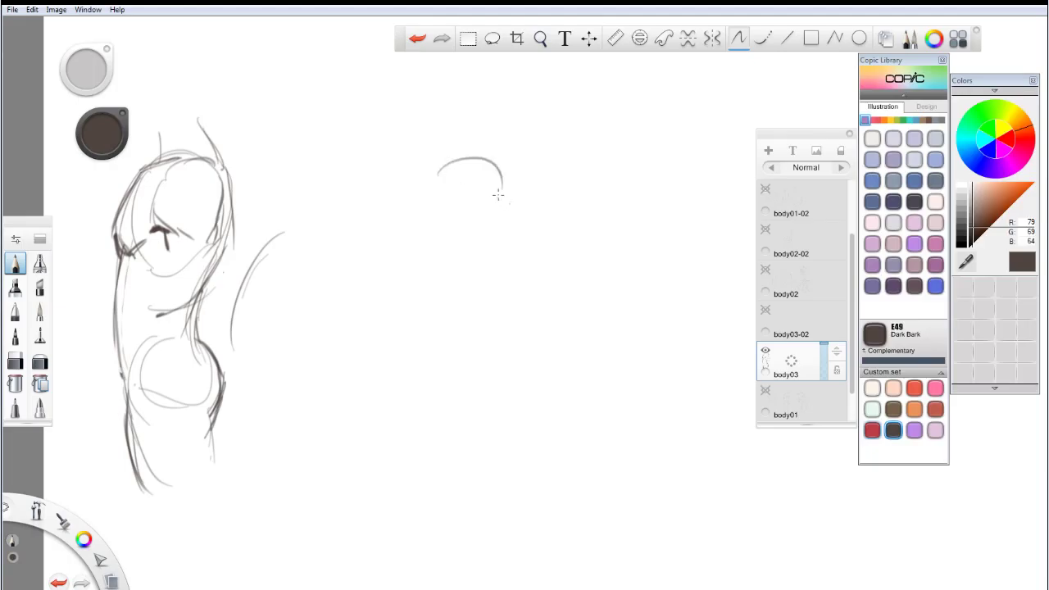
pyautogui.moveTo(436, 174)
pyautogui.mouseDown()
pyautogui.moveTo(465, 162)
pyautogui.moveTo(521, 192)
pyautogui.moveTo(498, 270)
pyautogui.mouseUp()
pyautogui.moveTo(515, 181); pyautogui.dragTo(471, 321)
pyautogui.moveTo(438, 174); pyautogui.dragTo(415, 299)
pyautogui.moveTo(413, 220)
pyautogui.mouseDown()
pyautogui.moveTo(407, 253)
pyautogui.moveTo(439, 348)
pyautogui.mouseUp()
pyautogui.moveTo(423, 330); pyautogui.dragTo(426, 392)
pyautogui.moveTo(422, 347); pyautogui.dragTo(487, 425)
pyautogui.moveTo(498, 331); pyautogui.dragTo(511, 405)
pyautogui.moveTo(431, 396); pyautogui.dragTo(475, 478)
pyautogui.moveTo(412, 244)
pyautogui.mouseDown()
pyautogui.moveTo(463, 290)
pyautogui.moveTo(503, 274)
pyautogui.mouseUp()
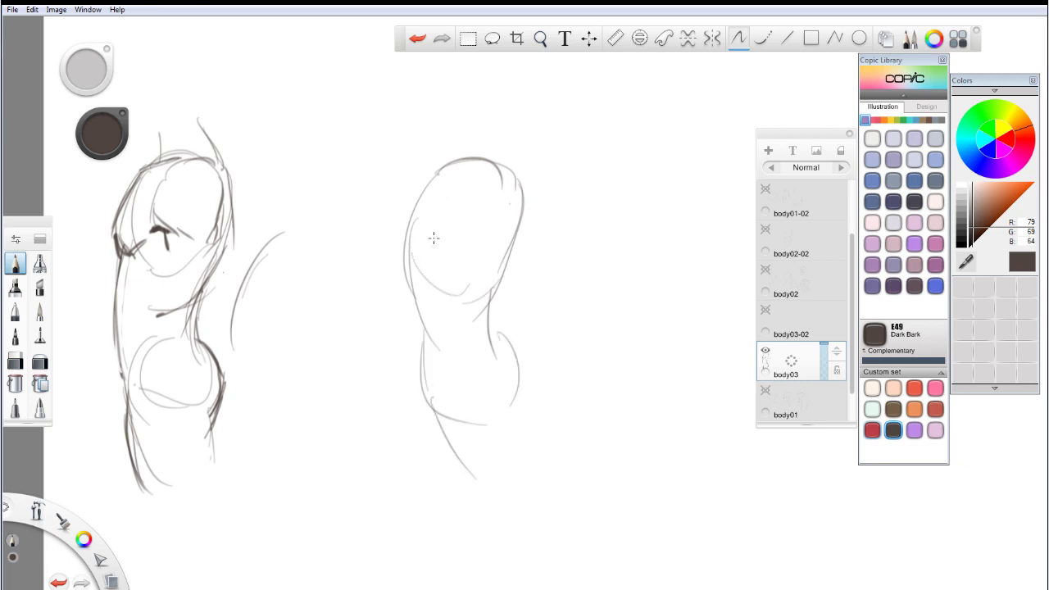
# Step: Draw the second torso's rounded shoulder with a forward-reaching arm, plus its armpit and back neck lines
pyautogui.moveTo(471, 158)
pyautogui.mouseDown()
pyautogui.moveTo(482, 164)
pyautogui.moveTo(433, 174)
pyautogui.moveTo(362, 218)
pyautogui.mouseUp()
pyautogui.moveTo(462, 226); pyautogui.dragTo(352, 253)
pyautogui.moveTo(418, 188)
pyautogui.mouseDown()
pyautogui.moveTo(350, 216)
pyautogui.moveTo(414, 198)
pyautogui.moveTo(408, 192)
pyautogui.moveTo(424, 173)
pyautogui.moveTo(471, 158)
pyautogui.moveTo(435, 165)
pyautogui.moveTo(399, 201)
pyautogui.mouseUp()
pyautogui.moveTo(370, 254); pyautogui.dragTo(457, 231)
pyautogui.moveTo(499, 196)
pyautogui.mouseDown()
pyautogui.moveTo(465, 238)
pyautogui.moveTo(497, 259)
pyautogui.mouseUp()
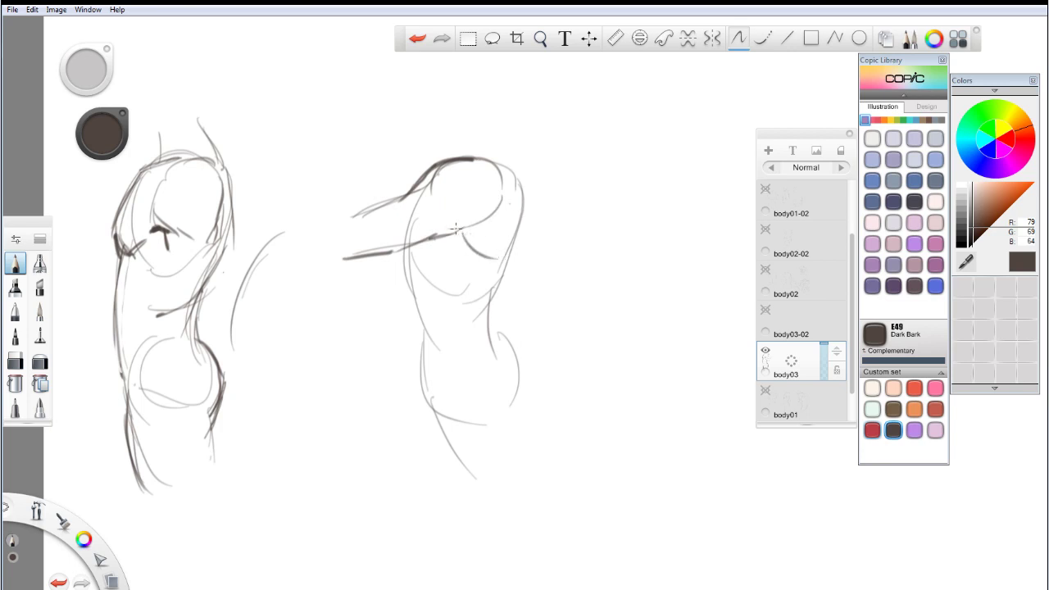
pyautogui.moveTo(456, 231)
pyautogui.mouseDown()
pyautogui.moveTo(472, 251)
pyautogui.moveTo(447, 236)
pyautogui.mouseUp()
pyautogui.moveTo(512, 195); pyautogui.dragTo(496, 255)
pyautogui.moveTo(479, 121)
pyautogui.mouseDown()
pyautogui.moveTo(487, 158)
pyautogui.moveTo(515, 172)
pyautogui.mouseUp()
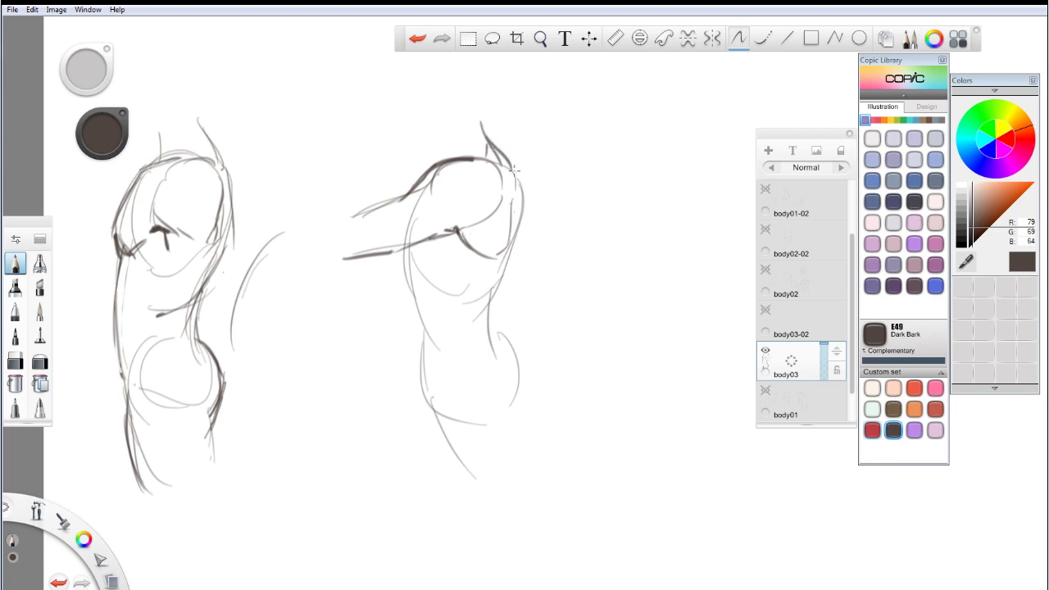
pyautogui.moveTo(421, 178)
pyautogui.mouseDown()
pyautogui.moveTo(403, 206)
pyautogui.moveTo(410, 187)
pyautogui.moveTo(358, 212)
pyautogui.moveTo(376, 234)
pyautogui.moveTo(383, 202)
pyautogui.moveTo(407, 193)
pyautogui.moveTo(352, 222)
pyautogui.mouseUp()
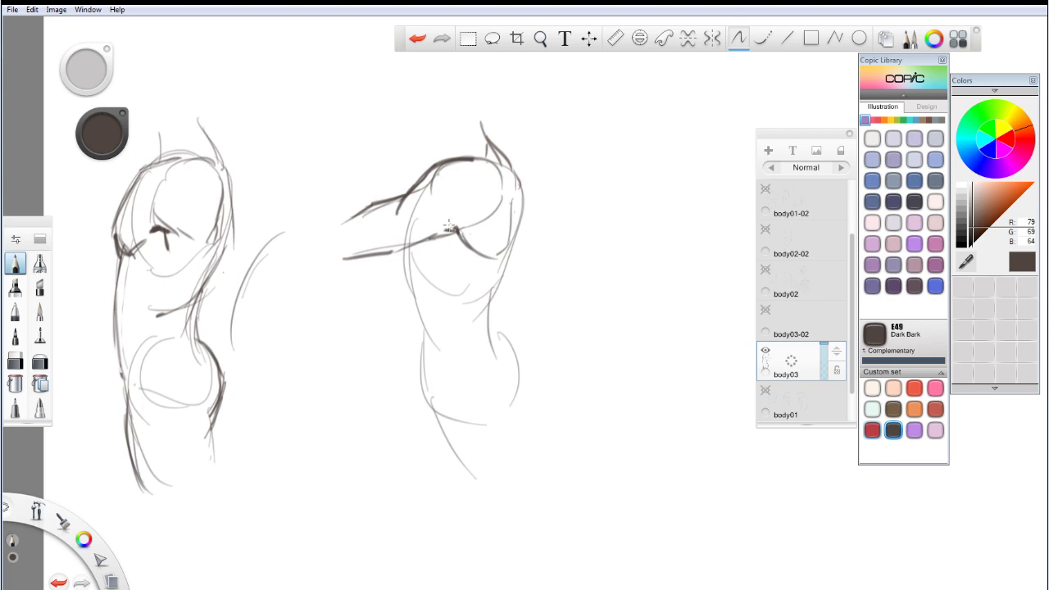
# Step: Draw the second torso's lower chest line and ribcage arch, and strengthen its belly and upper back contours
pyautogui.moveTo(419, 220); pyautogui.dragTo(455, 229)
pyautogui.hotkey('ctrl', 'z')
pyautogui.moveTo(416, 254); pyautogui.dragTo(472, 314)
pyautogui.hotkey('ctrl', 'z')
pyautogui.moveTo(419, 254); pyautogui.dragTo(472, 314)
pyautogui.moveTo(424, 271)
pyautogui.mouseDown()
pyautogui.moveTo(416, 295)
pyautogui.moveTo(412, 281)
pyautogui.moveTo(433, 383)
pyautogui.mouseUp()
pyautogui.moveTo(512, 208); pyautogui.dragTo(498, 265)
pyautogui.moveTo(518, 180); pyautogui.dragTo(516, 226)
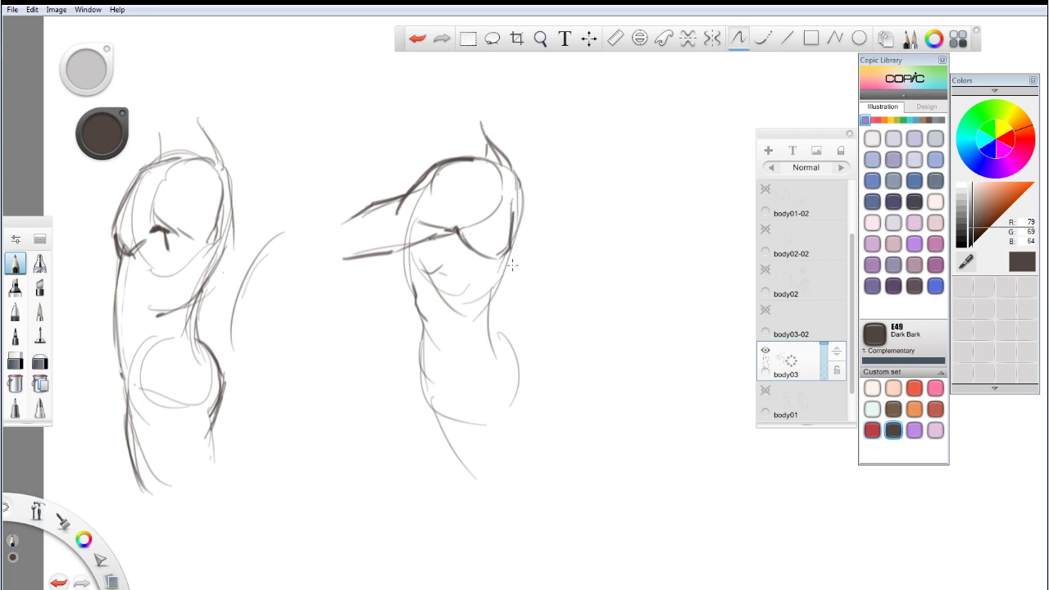
# Step: Darken the second torso's back, waist and lower belly contours, and mark the side rib muscles
pyautogui.moveTo(519, 177)
pyautogui.mouseDown()
pyautogui.moveTo(508, 261)
pyautogui.moveTo(509, 228)
pyautogui.moveTo(509, 277)
pyautogui.moveTo(505, 260)
pyautogui.moveTo(479, 334)
pyautogui.mouseUp()
pyautogui.moveTo(496, 291); pyautogui.dragTo(500, 346)
pyautogui.hotkey('ctrl', 'z')
pyautogui.moveTo(495, 301); pyautogui.dragTo(499, 350)
pyautogui.moveTo(422, 315); pyautogui.dragTo(443, 422)
pyautogui.moveTo(439, 273)
pyautogui.mouseDown()
pyautogui.moveTo(463, 258)
pyautogui.moveTo(438, 264)
pyautogui.moveTo(457, 273)
pyautogui.mouseUp()
pyautogui.hotkey('ctrl', 'z')
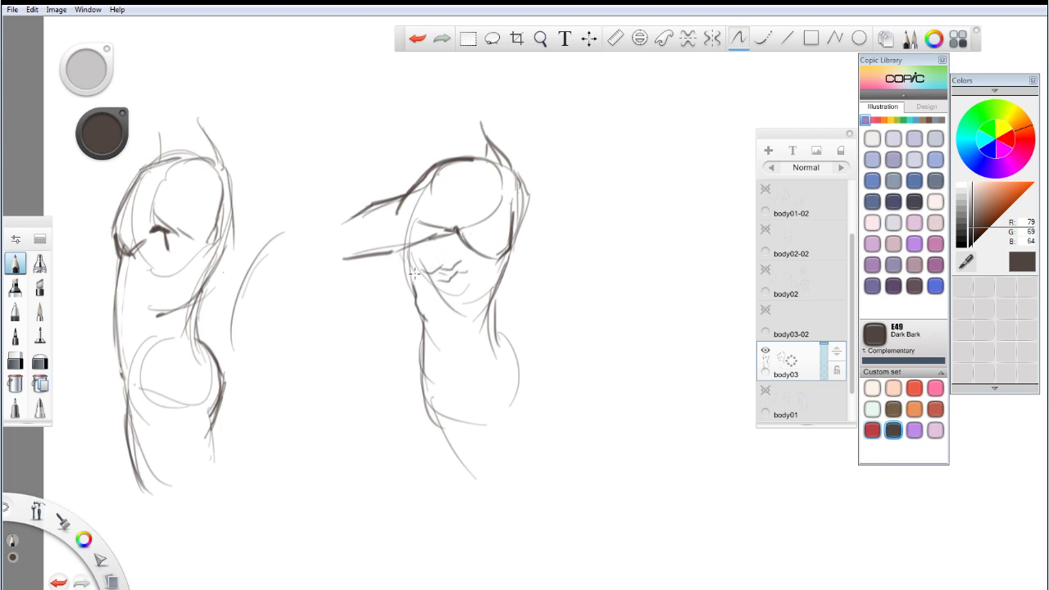
# Step: Refine the second torso's front ribs, buttock contour and chest line, and add the front of its neck
pyautogui.moveTo(410, 258)
pyautogui.mouseDown()
pyautogui.moveTo(420, 270)
pyautogui.moveTo(440, 250)
pyautogui.moveTo(418, 270)
pyautogui.moveTo(405, 254)
pyautogui.moveTo(419, 268)
pyautogui.moveTo(432, 247)
pyautogui.moveTo(408, 262)
pyautogui.moveTo(423, 300)
pyautogui.mouseUp()
pyautogui.hotkey('ctrl', 'z')
pyautogui.hotkey('ctrl', 'z')
pyautogui.moveTo(489, 323)
pyautogui.mouseDown()
pyautogui.moveTo(482, 369)
pyautogui.moveTo(511, 362)
pyautogui.moveTo(521, 383)
pyautogui.mouseUp()
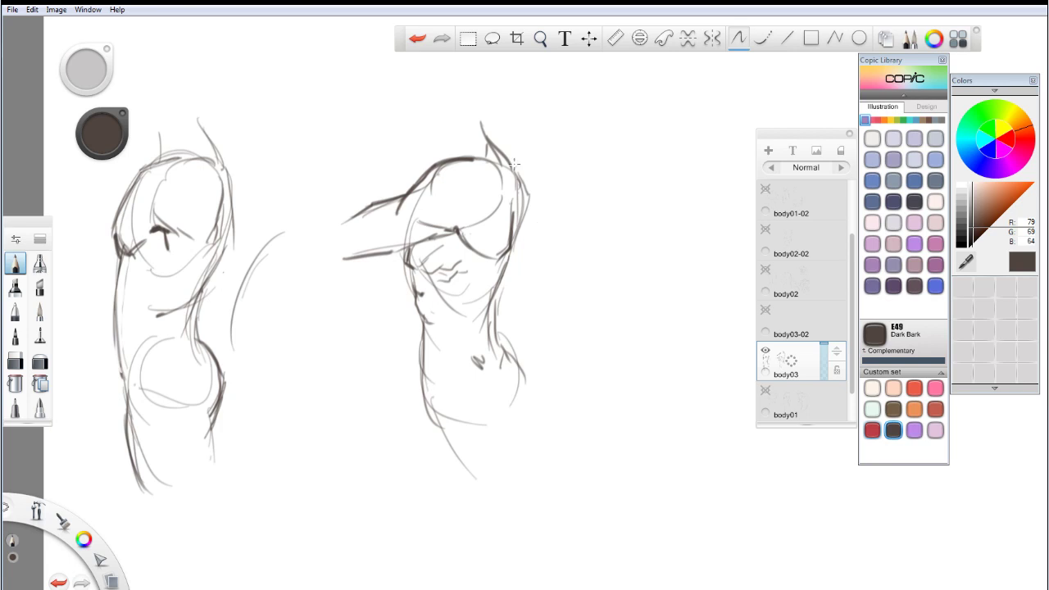
pyautogui.moveTo(440, 133)
pyautogui.mouseDown()
pyautogui.moveTo(444, 159)
pyautogui.moveTo(441, 142)
pyautogui.moveTo(426, 141)
pyautogui.mouseUp()
pyautogui.moveTo(431, 238); pyautogui.dragTo(448, 230)
pyautogui.moveTo(456, 121); pyautogui.dragTo(427, 143)
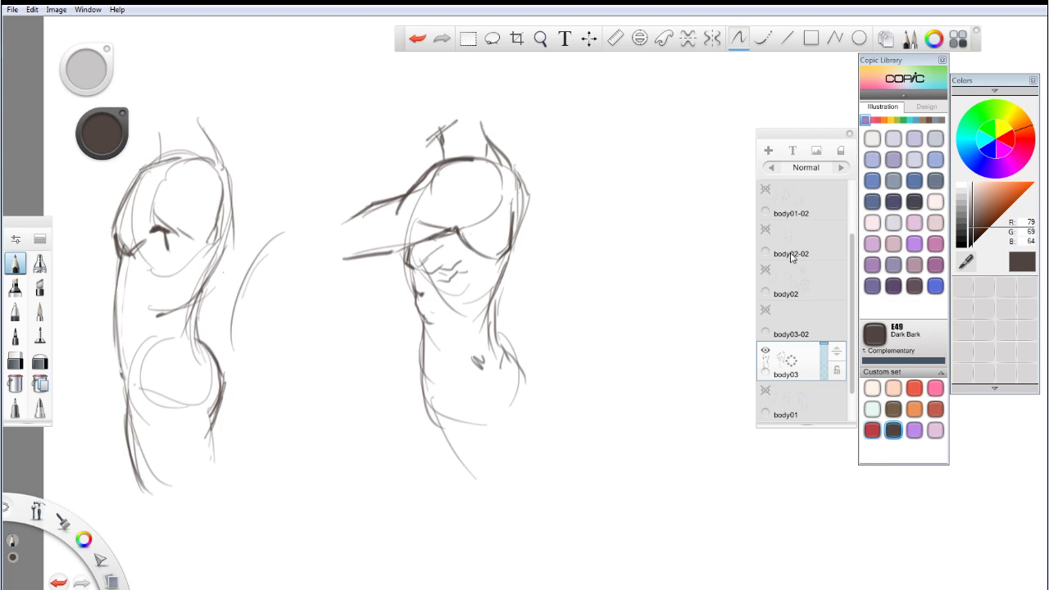
# Step: On a new layer, outline the second torso's shoulder, chest, back muscle, ribcage and neck muscle in R29 Lipstick Red
pyautogui.click(792, 200)
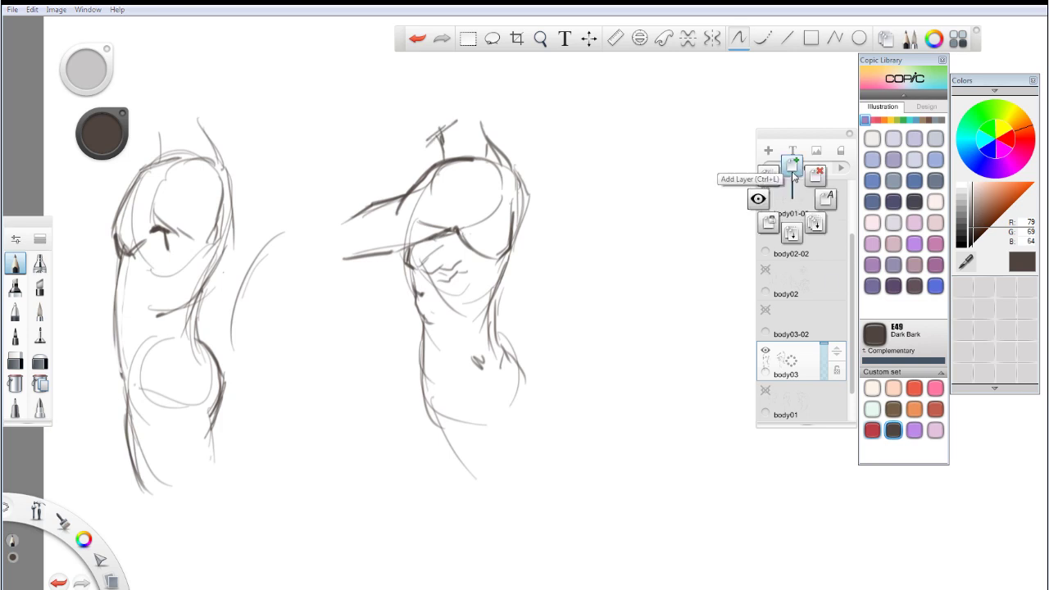
pyautogui.click(793, 159)
pyautogui.click(872, 430)
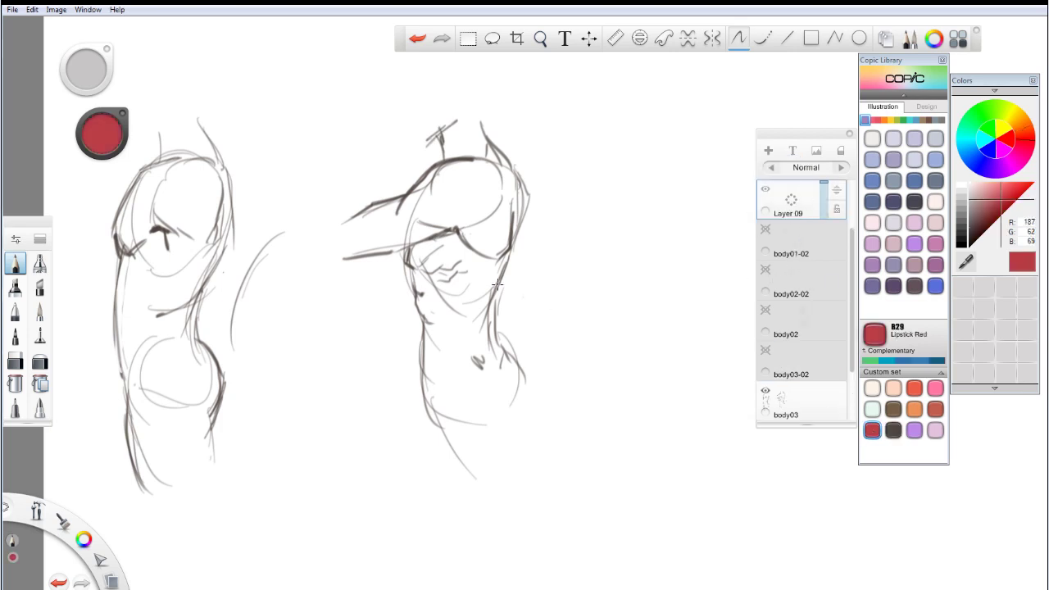
pyautogui.moveTo(397, 214); pyautogui.dragTo(456, 155)
pyautogui.moveTo(395, 214); pyautogui.dragTo(459, 226)
pyautogui.moveTo(462, 158)
pyautogui.mouseDown()
pyautogui.moveTo(486, 197)
pyautogui.moveTo(457, 226)
pyautogui.moveTo(496, 251)
pyautogui.mouseUp()
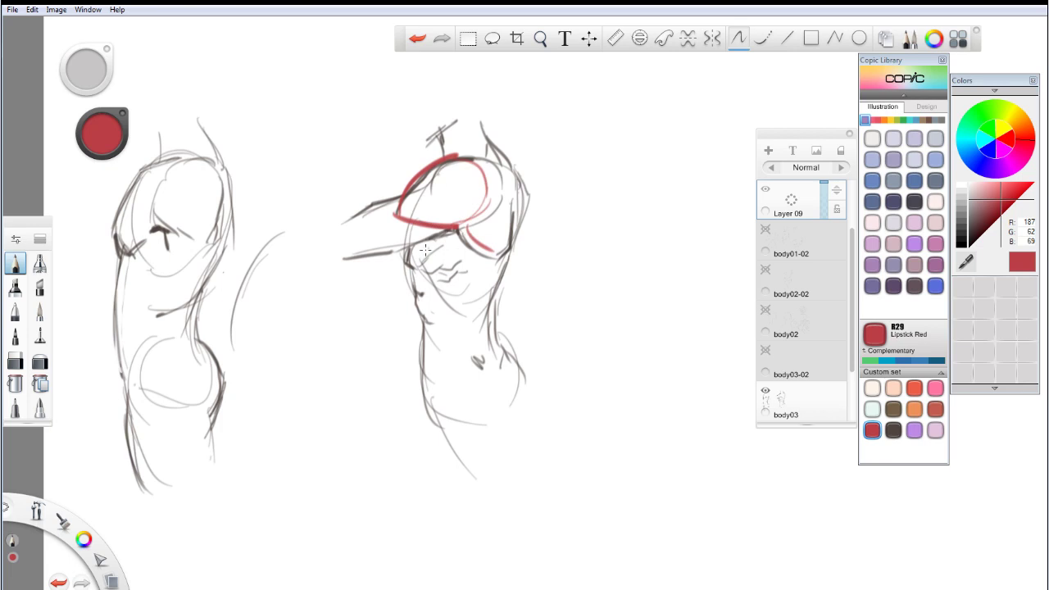
pyautogui.moveTo(425, 249)
pyautogui.mouseDown()
pyautogui.moveTo(454, 310)
pyautogui.moveTo(494, 316)
pyautogui.mouseUp()
pyautogui.moveTo(454, 226)
pyautogui.mouseDown()
pyautogui.moveTo(486, 256)
pyautogui.moveTo(458, 228)
pyautogui.moveTo(377, 258)
pyautogui.mouseUp()
pyautogui.moveTo(447, 161)
pyautogui.mouseDown()
pyautogui.moveTo(486, 148)
pyautogui.moveTo(483, 159)
pyautogui.mouseUp()
pyautogui.moveTo(483, 160)
pyautogui.mouseDown()
pyautogui.moveTo(507, 187)
pyautogui.moveTo(511, 168)
pyautogui.moveTo(514, 195)
pyautogui.mouseUp()
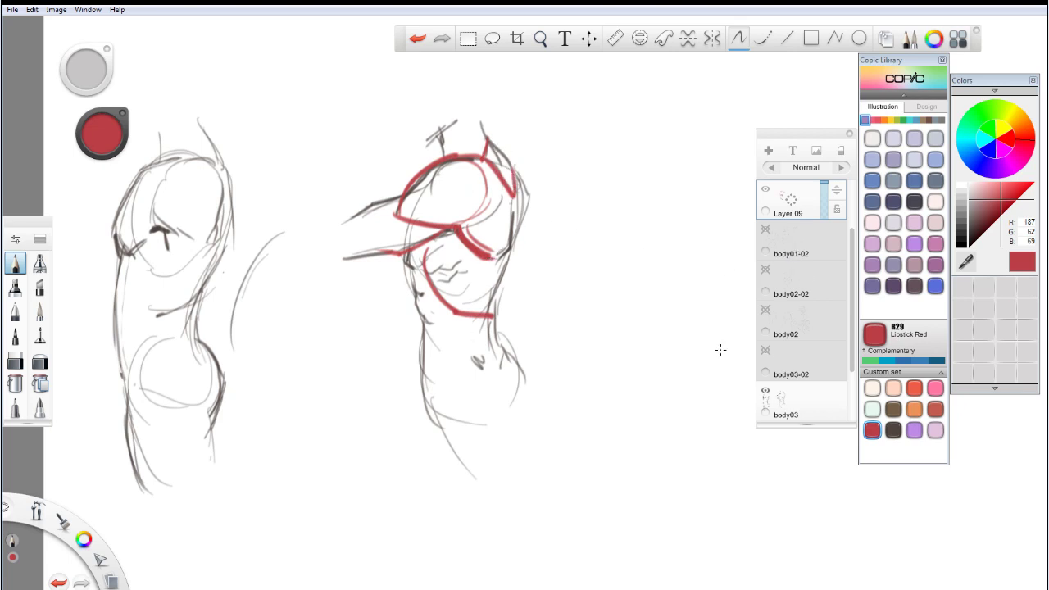
# Step: On layer body03, rough in a third torso's tilted axis and chest in E49 Dark Bark, right of the second
pyautogui.click(799, 403)
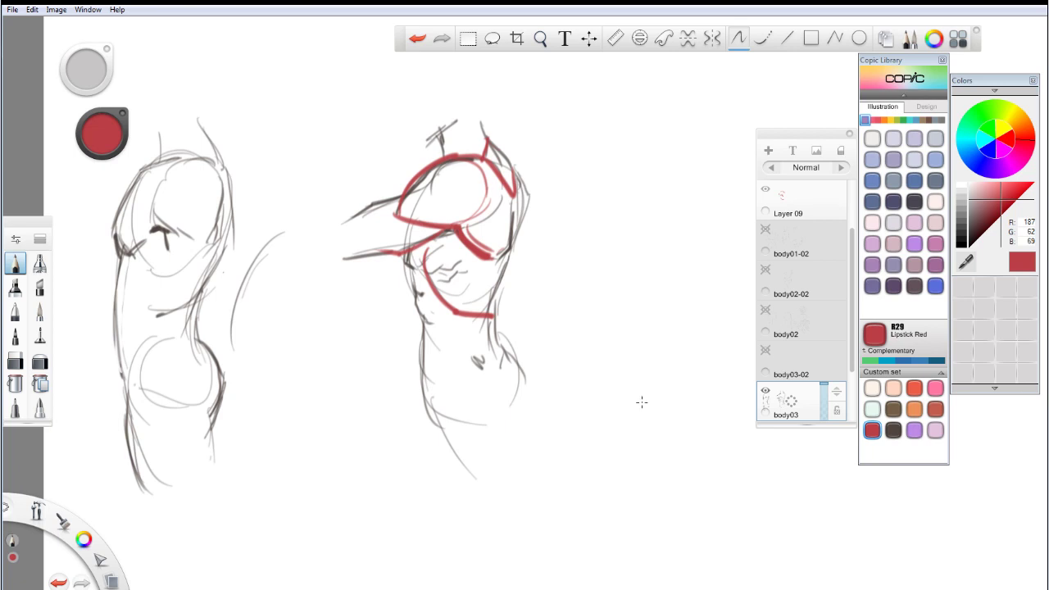
pyautogui.click(893, 429)
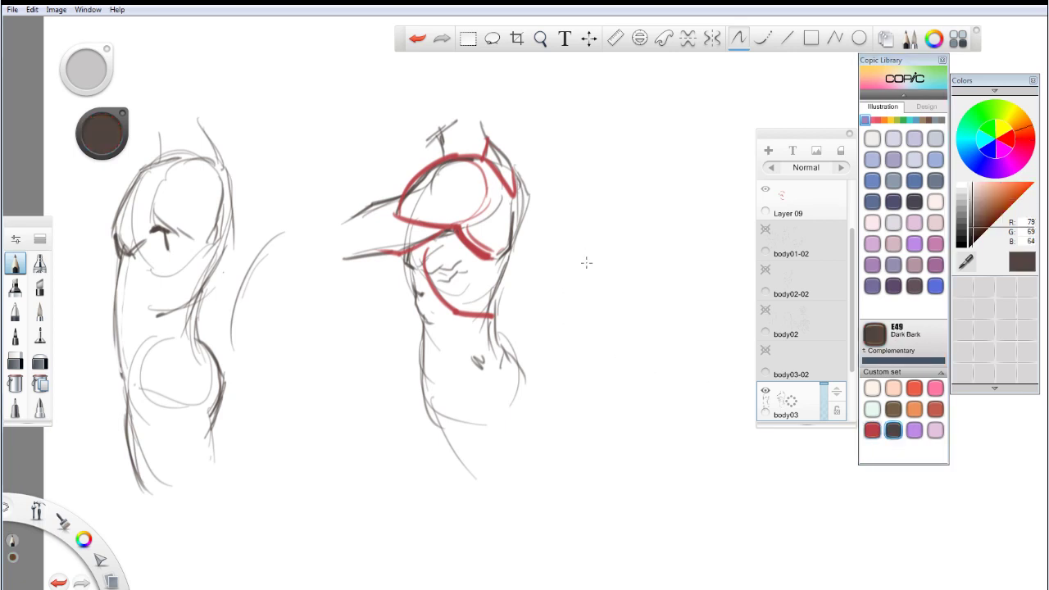
pyautogui.click(540, 39)
pyautogui.moveTo(574, 223); pyautogui.dragTo(492, 220)
pyautogui.click(542, 39)
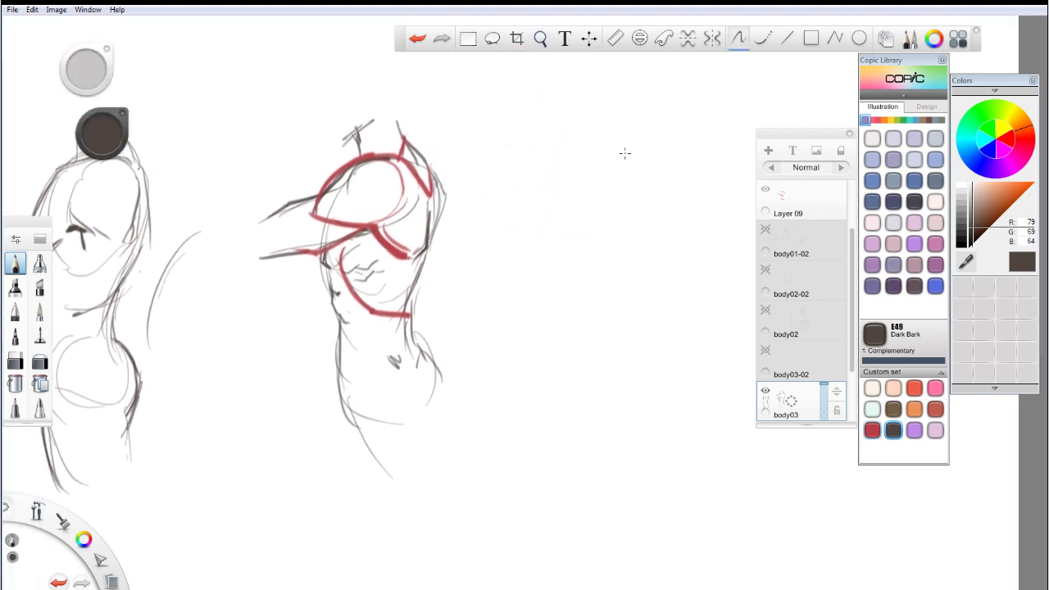
pyautogui.moveTo(634, 125); pyautogui.dragTo(603, 204)
pyautogui.moveTo(625, 163); pyautogui.dragTo(596, 307)
pyautogui.moveTo(551, 179)
pyautogui.mouseDown()
pyautogui.moveTo(573, 289)
pyautogui.moveTo(598, 261)
pyautogui.moveTo(630, 173)
pyautogui.mouseUp()
pyautogui.moveTo(548, 182)
pyautogui.mouseDown()
pyautogui.moveTo(548, 170)
pyautogui.moveTo(578, 157)
pyautogui.moveTo(633, 153)
pyautogui.moveTo(580, 182)
pyautogui.moveTo(543, 177)
pyautogui.moveTo(538, 237)
pyautogui.moveTo(603, 205)
pyautogui.mouseUp()
# Step: Draw the third torso's rounded near shoulder and backward-reaching upper arm, and darken the front of its chest
pyautogui.moveTo(582, 164)
pyautogui.mouseDown()
pyautogui.moveTo(616, 144)
pyautogui.moveTo(655, 174)
pyautogui.mouseUp()
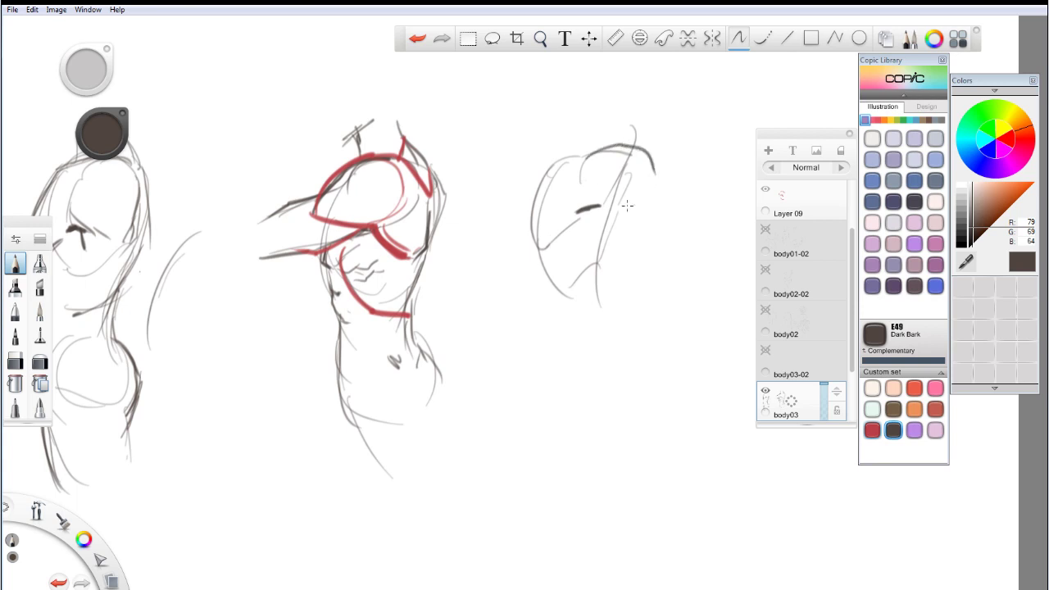
pyautogui.hotkey('ctrl', 'z')
pyautogui.moveTo(586, 157)
pyautogui.mouseDown()
pyautogui.moveTo(630, 150)
pyautogui.moveTo(661, 173)
pyautogui.mouseUp()
pyautogui.moveTo(597, 208)
pyautogui.mouseDown()
pyautogui.moveTo(640, 232)
pyautogui.moveTo(696, 232)
pyautogui.moveTo(636, 197)
pyautogui.moveTo(717, 208)
pyautogui.mouseUp()
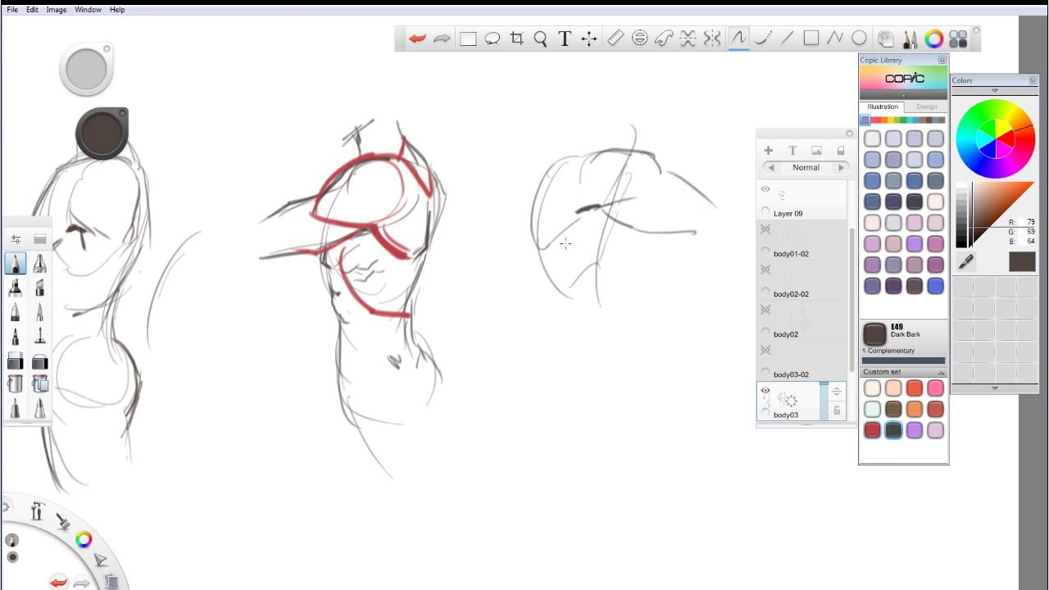
pyautogui.moveTo(547, 171)
pyautogui.mouseDown()
pyautogui.moveTo(525, 244)
pyautogui.moveTo(541, 262)
pyautogui.mouseUp()
# Step: Draw the third torso's bent back, belly line, groin and curved buttock
pyautogui.moveTo(639, 229); pyautogui.dragTo(665, 312)
pyautogui.moveTo(562, 288)
pyautogui.mouseDown()
pyautogui.moveTo(619, 340)
pyautogui.moveTo(592, 385)
pyautogui.mouseUp()
pyautogui.moveTo(613, 329); pyautogui.dragTo(582, 408)
pyautogui.moveTo(668, 299); pyautogui.dragTo(681, 411)
pyautogui.moveTo(664, 282); pyautogui.dragTo(700, 381)
pyautogui.hotkey('ctrl', 'z')
pyautogui.moveTo(662, 273)
pyautogui.mouseDown()
pyautogui.moveTo(702, 384)
pyautogui.moveTo(686, 423)
pyautogui.mouseUp()
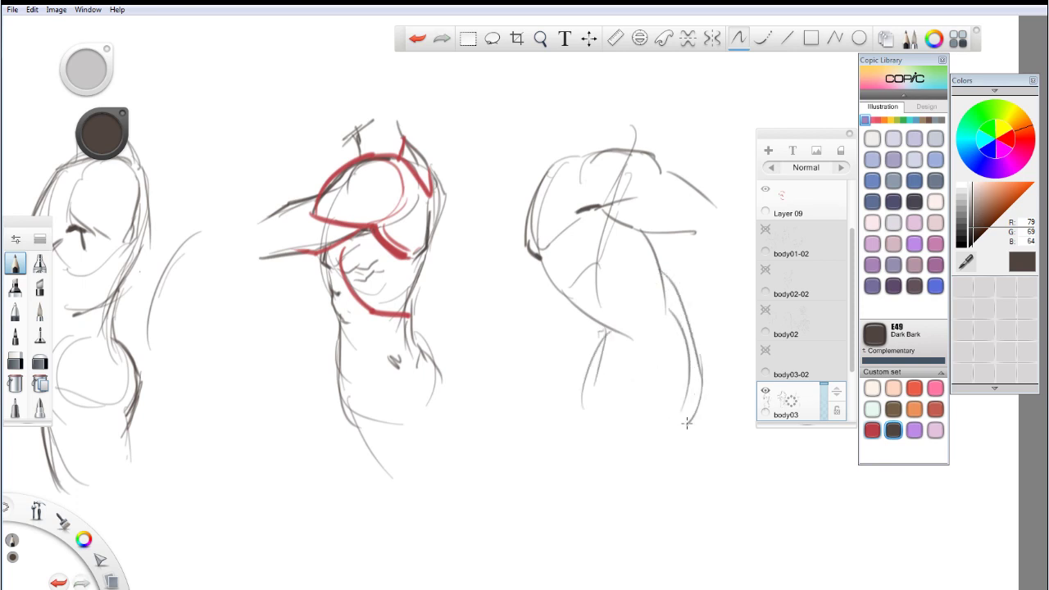
# Step: Add the third torso's lower ribcage curve, darken its lower chest edge and strengthen the top of the shoulder
pyautogui.moveTo(550, 271); pyautogui.dragTo(617, 301)
pyautogui.moveTo(538, 256); pyautogui.dragTo(578, 221)
pyautogui.hotkey('ctrl', 'z')
pyautogui.moveTo(537, 187); pyautogui.dragTo(566, 152)
pyautogui.hotkey('ctrl', 'z')
pyautogui.moveTo(537, 188)
pyautogui.mouseDown()
pyautogui.moveTo(565, 159)
pyautogui.moveTo(610, 148)
pyautogui.moveTo(660, 160)
pyautogui.mouseUp()
# Step: Connect the third torso's upper chest to a forward-leaning neck drawn with front and back contours
pyautogui.moveTo(551, 175); pyautogui.dragTo(559, 156)
pyautogui.moveTo(541, 134); pyautogui.dragTo(558, 171)
pyautogui.hotkey('ctrl', 'z')
pyautogui.moveTo(553, 125); pyautogui.dragTo(614, 146)
pyautogui.hotkey('ctrl', 'z')
pyautogui.moveTo(539, 148); pyautogui.dragTo(518, 154)
pyautogui.moveTo(570, 122); pyautogui.dragTo(555, 87)
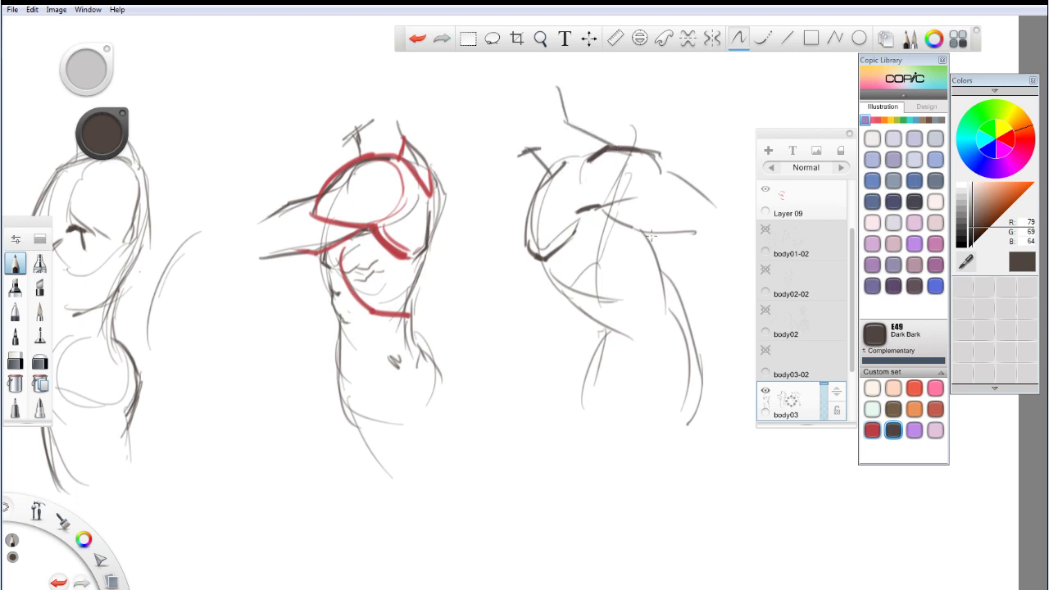
# Step: Refine the third torso's armpit crease and the upper and lower contours of its near upper arm
pyautogui.moveTo(592, 211)
pyautogui.mouseDown()
pyautogui.moveTo(617, 208)
pyautogui.moveTo(618, 219)
pyautogui.moveTo(676, 235)
pyautogui.mouseUp()
pyautogui.hotkey('ctrl', 'z')
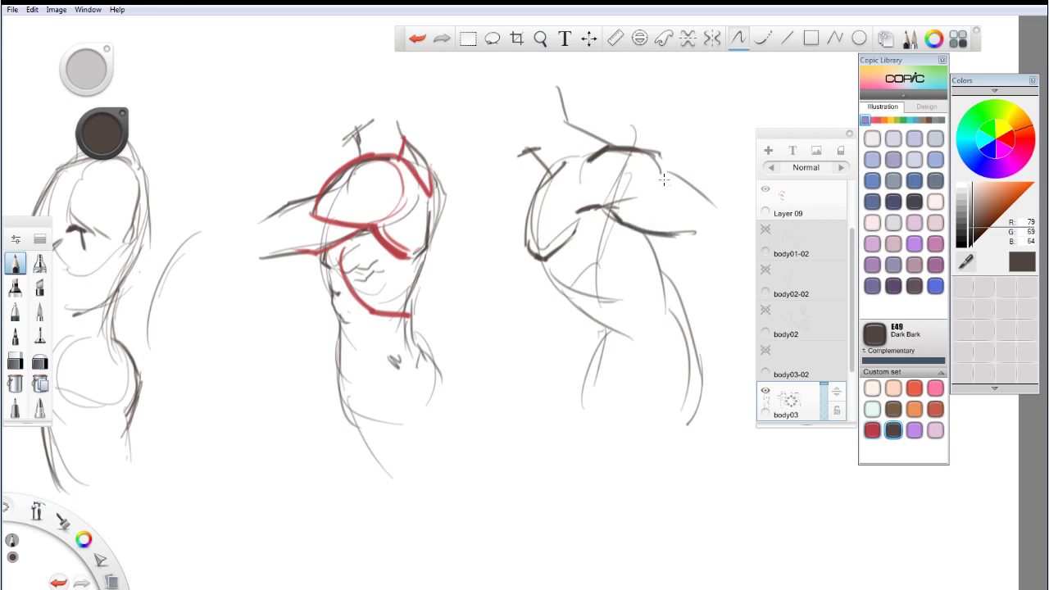
pyautogui.moveTo(589, 210); pyautogui.dragTo(636, 201)
pyautogui.moveTo(637, 149)
pyautogui.mouseDown()
pyautogui.moveTo(661, 156)
pyautogui.moveTo(685, 198)
pyautogui.moveTo(715, 207)
pyautogui.mouseUp()
pyautogui.hotkey('ctrl', 'z')
# Step: Darken the third torso's back, belly, groin and buttock contours, and mark the side rib muscles
pyautogui.moveTo(664, 236)
pyautogui.mouseDown()
pyautogui.moveTo(700, 243)
pyautogui.moveTo(692, 336)
pyautogui.mouseUp()
pyautogui.hotkey('ctrl', 'z')
pyautogui.moveTo(646, 235); pyautogui.dragTo(688, 324)
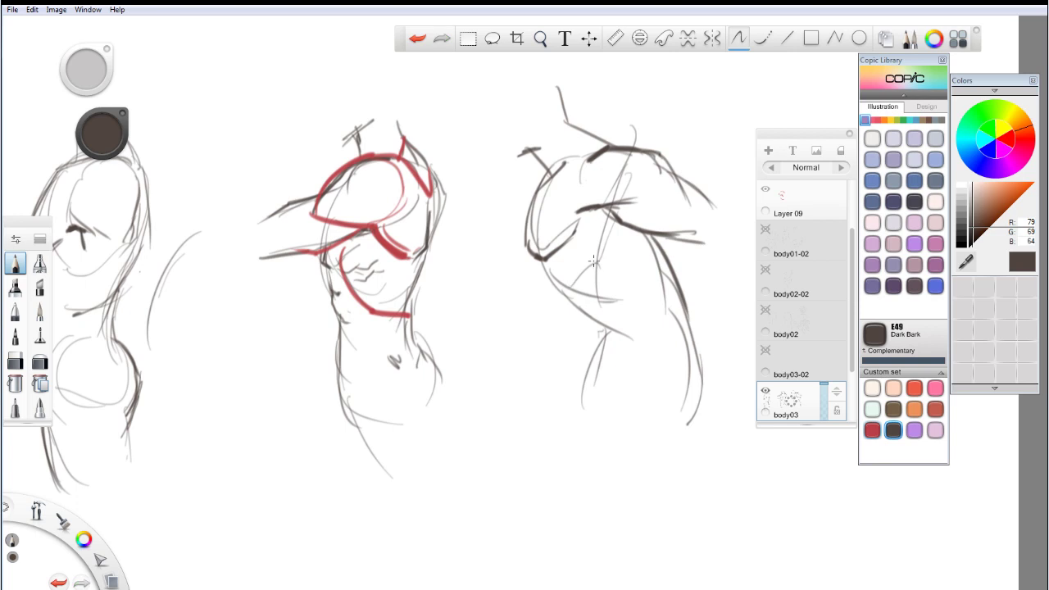
pyautogui.moveTo(654, 234); pyautogui.dragTo(676, 287)
pyautogui.moveTo(607, 253)
pyautogui.mouseDown()
pyautogui.moveTo(590, 261)
pyautogui.moveTo(624, 234)
pyautogui.moveTo(624, 253)
pyautogui.mouseUp()
pyautogui.moveTo(542, 266)
pyautogui.mouseDown()
pyautogui.moveTo(602, 300)
pyautogui.moveTo(577, 301)
pyautogui.moveTo(603, 340)
pyautogui.mouseUp()
pyautogui.moveTo(573, 295)
pyautogui.mouseDown()
pyautogui.moveTo(614, 338)
pyautogui.moveTo(582, 412)
pyautogui.mouseUp()
pyautogui.moveTo(685, 316)
pyautogui.mouseDown()
pyautogui.moveTo(706, 367)
pyautogui.moveTo(703, 395)
pyautogui.moveTo(698, 362)
pyautogui.moveTo(682, 443)
pyautogui.mouseUp()
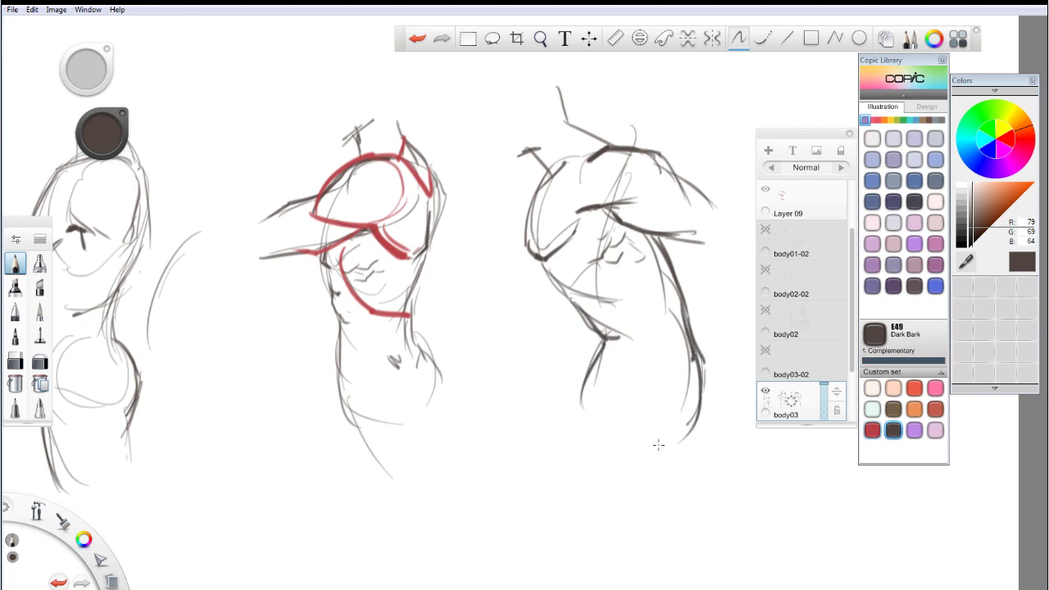
# Step: Draw the third figure's raised thigh extending forward from the hip to the knee
pyautogui.moveTo(604, 342); pyautogui.dragTo(605, 453)
pyautogui.moveTo(587, 385)
pyautogui.mouseDown()
pyautogui.moveTo(586, 439)
pyautogui.moveTo(503, 429)
pyautogui.mouseUp()
pyautogui.moveTo(604, 353); pyautogui.dragTo(446, 456)
pyautogui.moveTo(471, 463)
pyautogui.mouseDown()
pyautogui.moveTo(475, 473)
pyautogui.moveTo(631, 435)
pyautogui.mouseUp()
pyautogui.moveTo(505, 483); pyautogui.dragTo(645, 432)
# Step: Sketch the third figure's head and jaw, and extend its near arm down to the elbow
pyautogui.moveTo(553, 120)
pyautogui.mouseDown()
pyautogui.moveTo(555, 172)
pyautogui.moveTo(522, 149)
pyautogui.moveTo(509, 156)
pyautogui.moveTo(547, 136)
pyautogui.mouseUp()
pyautogui.moveTo(546, 132)
pyautogui.mouseDown()
pyautogui.moveTo(506, 160)
pyautogui.moveTo(494, 82)
pyautogui.moveTo(559, 82)
pyautogui.mouseUp()
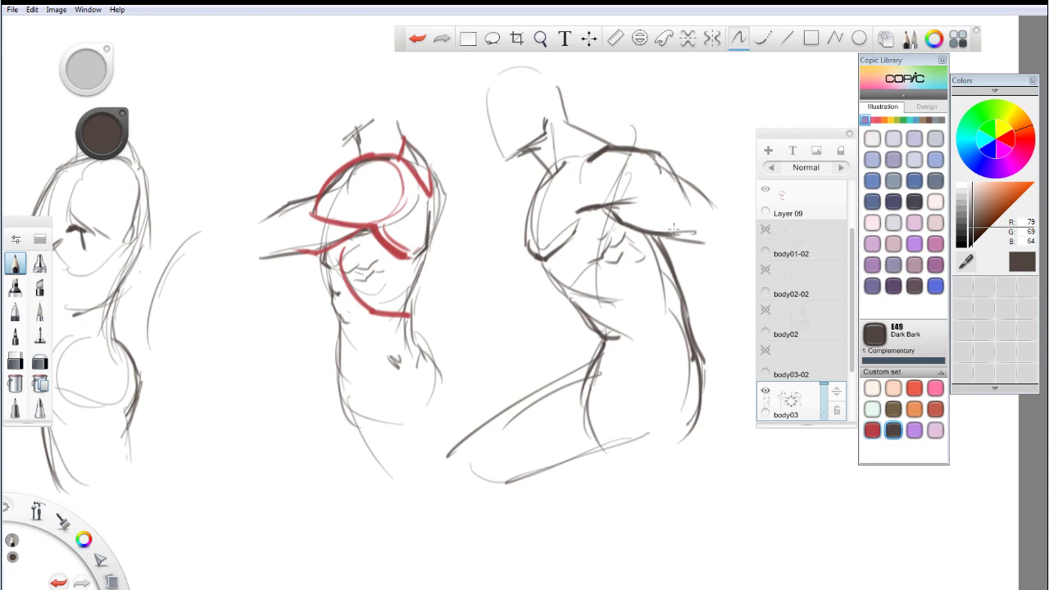
pyautogui.moveTo(631, 147)
pyautogui.mouseDown()
pyautogui.moveTo(684, 202)
pyautogui.moveTo(681, 178)
pyautogui.moveTo(718, 211)
pyautogui.mouseUp()
pyautogui.moveTo(610, 210)
pyautogui.mouseDown()
pyautogui.moveTo(703, 243)
pyautogui.moveTo(698, 262)
pyautogui.moveTo(688, 231)
pyautogui.moveTo(711, 274)
pyautogui.mouseUp()
pyautogui.moveTo(723, 218); pyautogui.dragTo(729, 236)
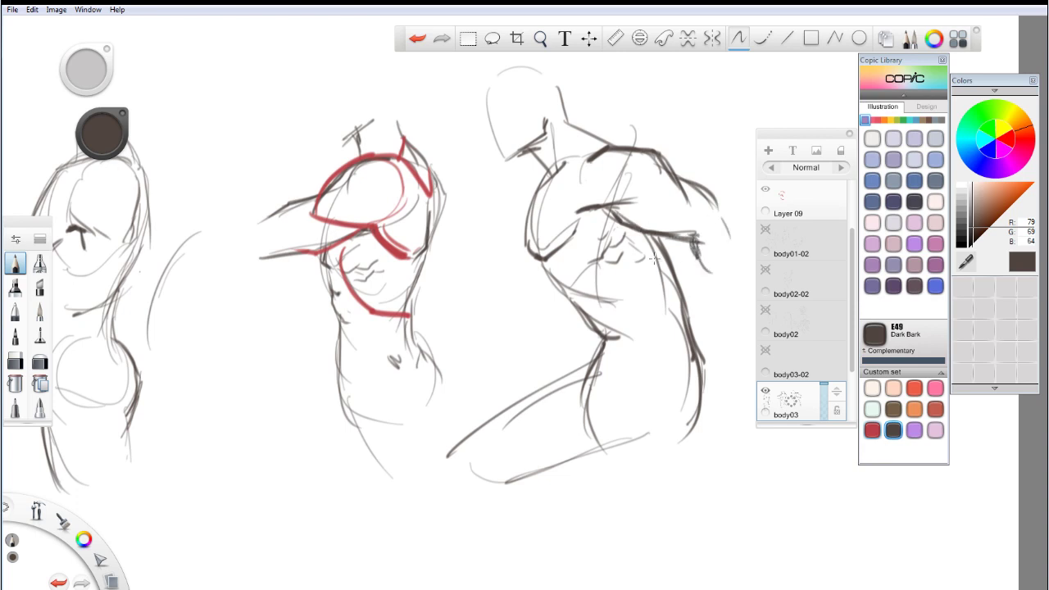
# Step: On Layer 09, outline the third torso's chest, shoulder and upper arm muscles in R29 Lipstick Red
pyautogui.click(788, 198)
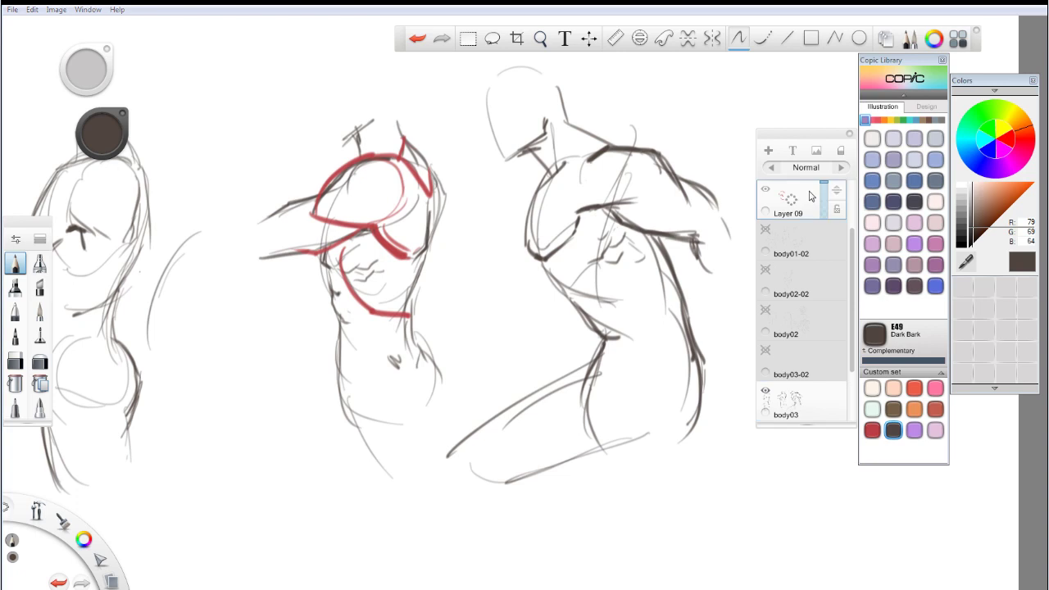
pyautogui.click(871, 430)
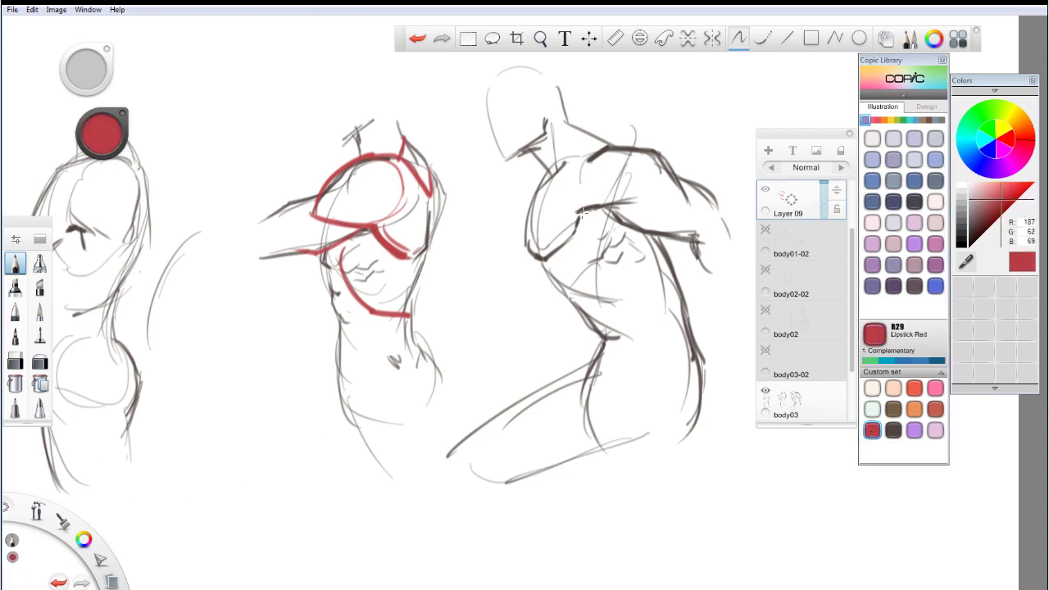
pyautogui.moveTo(581, 211); pyautogui.dragTo(565, 243)
pyautogui.moveTo(552, 177)
pyautogui.mouseDown()
pyautogui.moveTo(531, 250)
pyautogui.moveTo(574, 236)
pyautogui.mouseUp()
pyautogui.moveTo(570, 195); pyautogui.dragTo(660, 202)
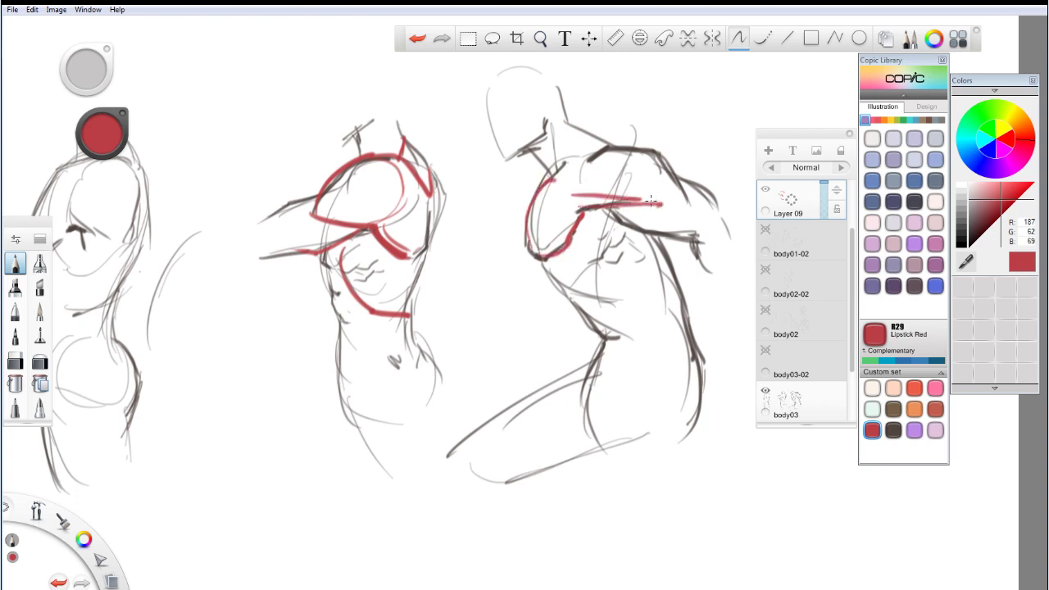
pyautogui.moveTo(577, 178)
pyautogui.mouseDown()
pyautogui.moveTo(629, 145)
pyautogui.moveTo(687, 201)
pyautogui.moveTo(610, 203)
pyautogui.moveTo(603, 164)
pyautogui.mouseUp()
pyautogui.moveTo(615, 208)
pyautogui.mouseDown()
pyautogui.moveTo(629, 231)
pyautogui.moveTo(693, 244)
pyautogui.moveTo(696, 234)
pyautogui.moveTo(660, 209)
pyautogui.mouseUp()
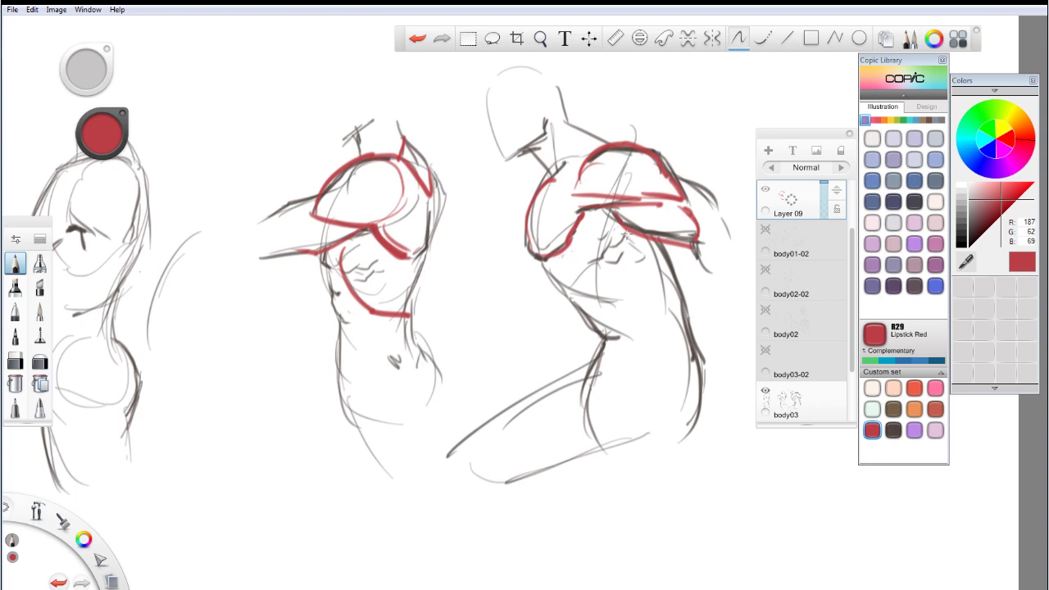
# Step: Mark the third torso's back muscle, round ribcage and compressed abdominal segments in red
pyautogui.moveTo(624, 238); pyautogui.dragTo(674, 287)
pyautogui.moveTo(558, 255)
pyautogui.mouseDown()
pyautogui.moveTo(557, 273)
pyautogui.moveTo(615, 299)
pyautogui.moveTo(643, 241)
pyautogui.mouseUp()
pyautogui.moveTo(564, 295)
pyautogui.mouseDown()
pyautogui.moveTo(599, 328)
pyautogui.moveTo(601, 301)
pyautogui.moveTo(603, 354)
pyautogui.moveTo(616, 344)
pyautogui.mouseUp()
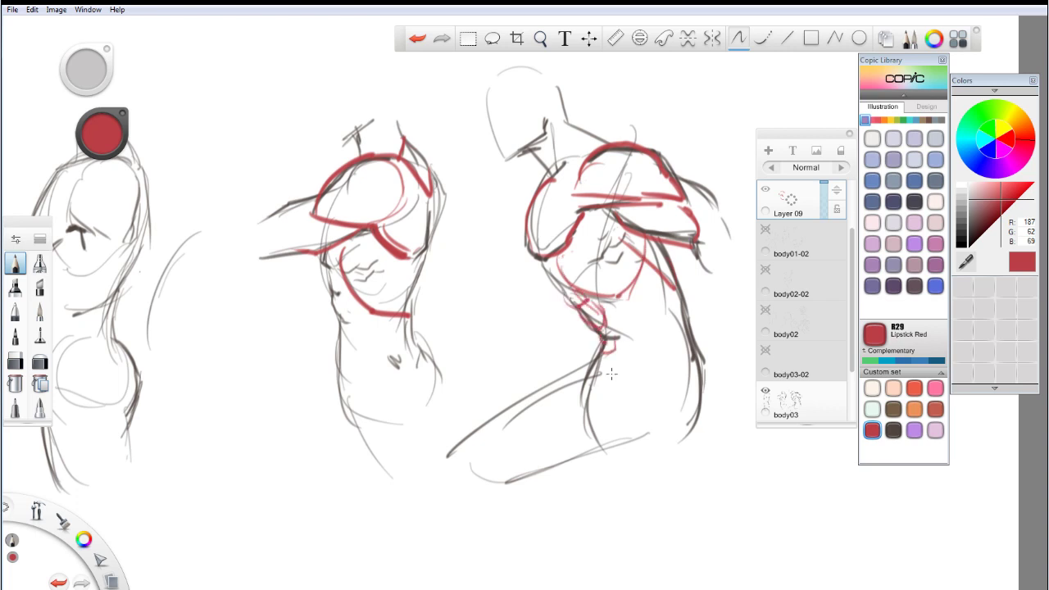